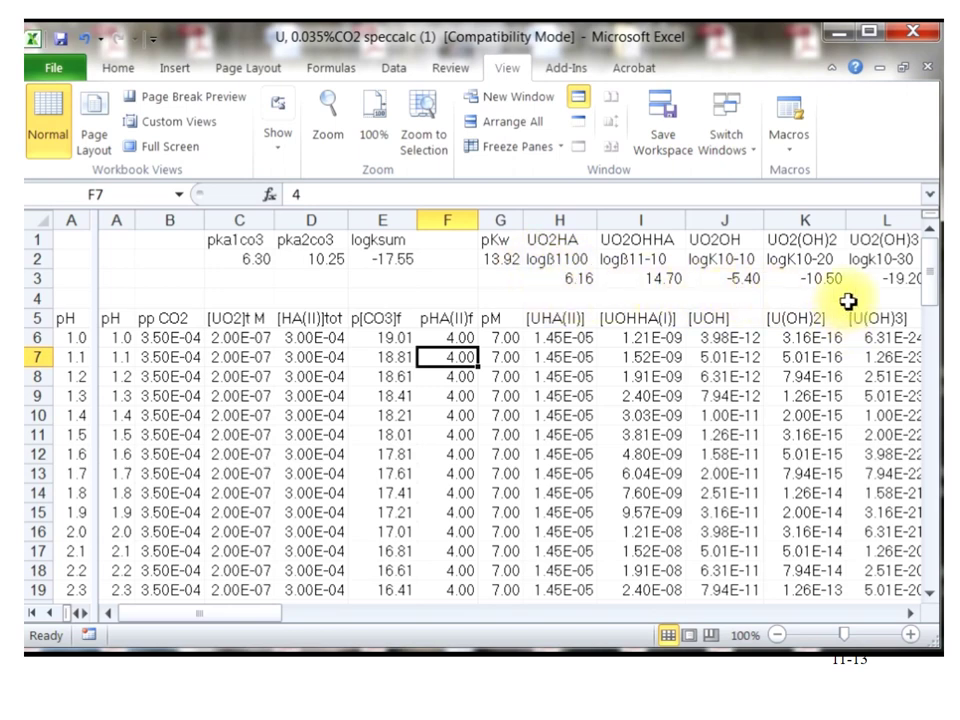
Step: Review the stability constants in row 3 for the uranyl hydroxide, carbonate and HA species up to column U
{"action": "left_click", "coordinate": [872, 279]}
{"action": "key", "text": "Right"}
{"action": "key", "text": "Right"}
{"action": "key", "text": "Right"}
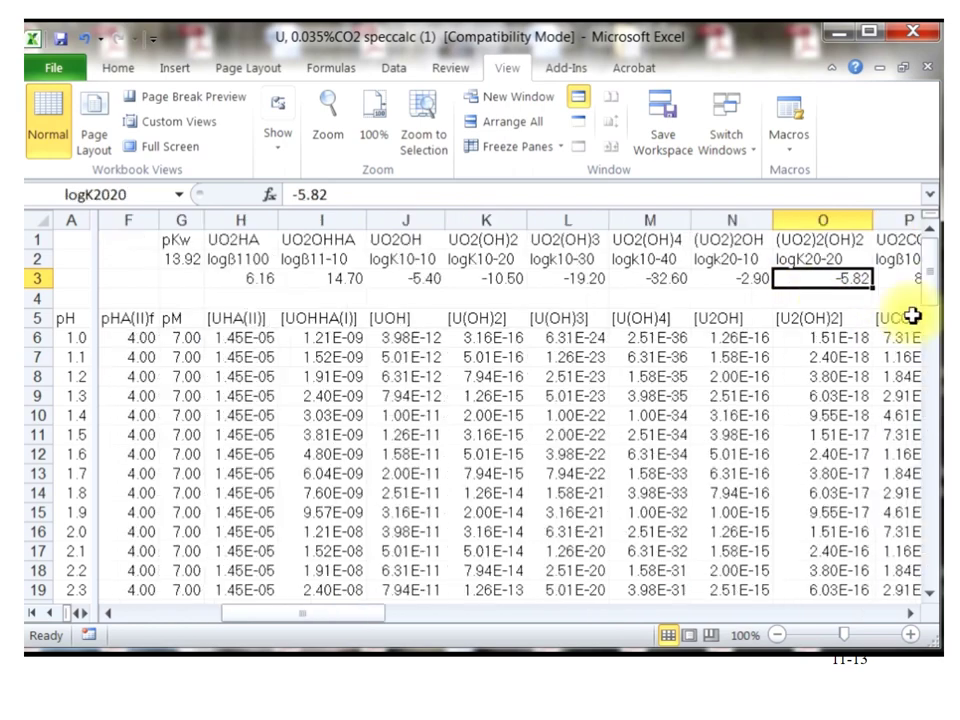
{"action": "key", "text": "Right"}
{"action": "key", "text": "Right"}
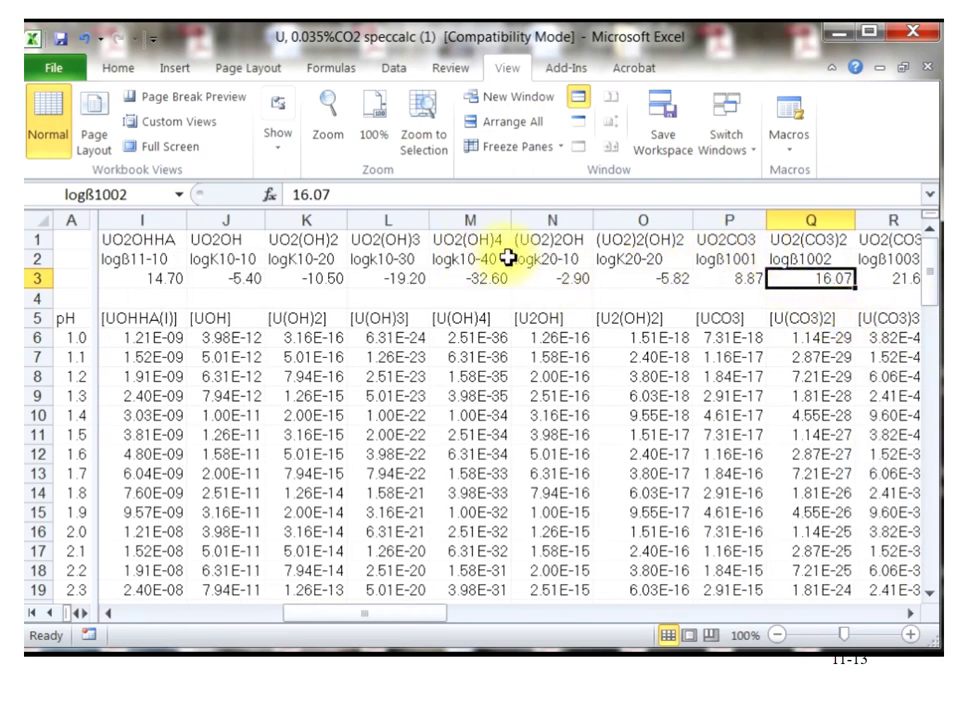
{"action": "key", "text": "Right"}
{"action": "key", "text": "Right"}
{"action": "key", "text": "Right"}
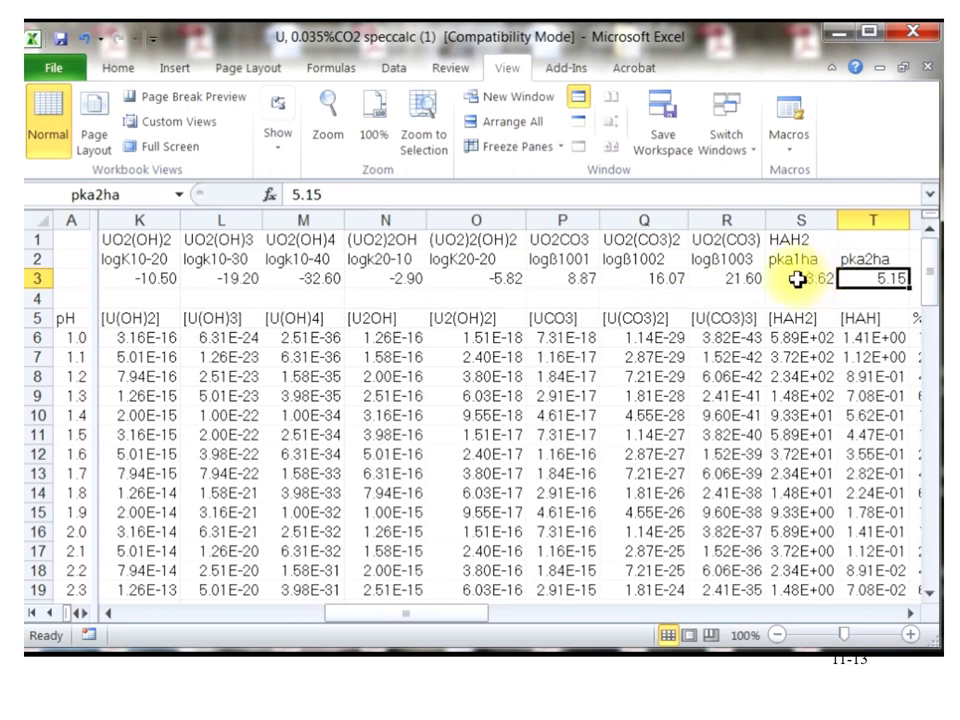
{"action": "key", "text": "Right"}
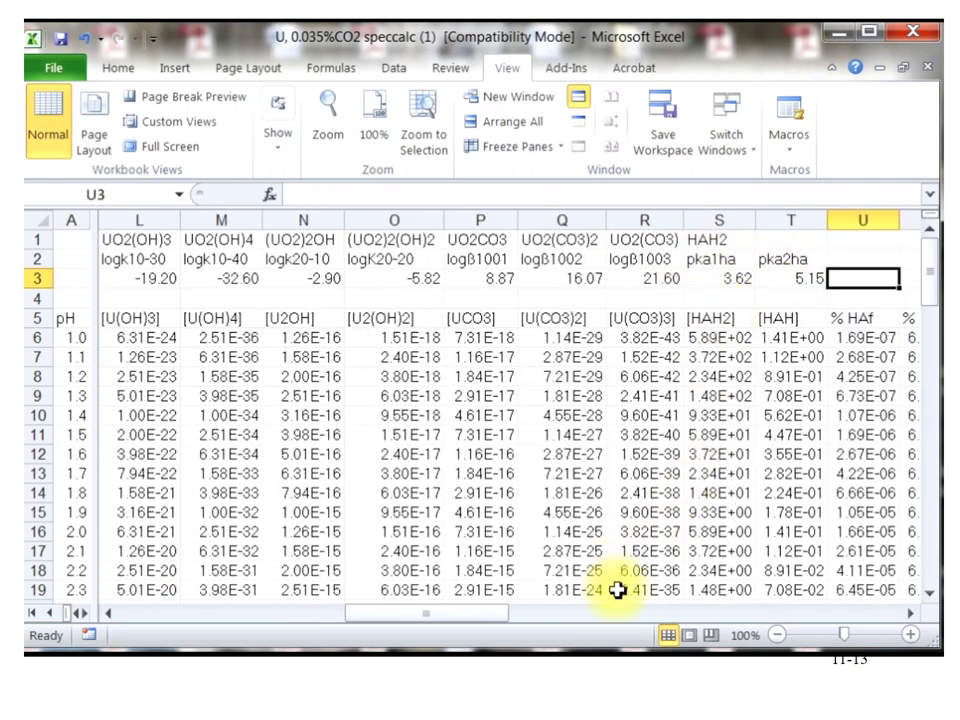
Step: Check the first and last pH values in column A, rows 6 and 96
{"action": "left_click_drag", "start_coordinate": [487, 612], "coordinate": [252, 606]}
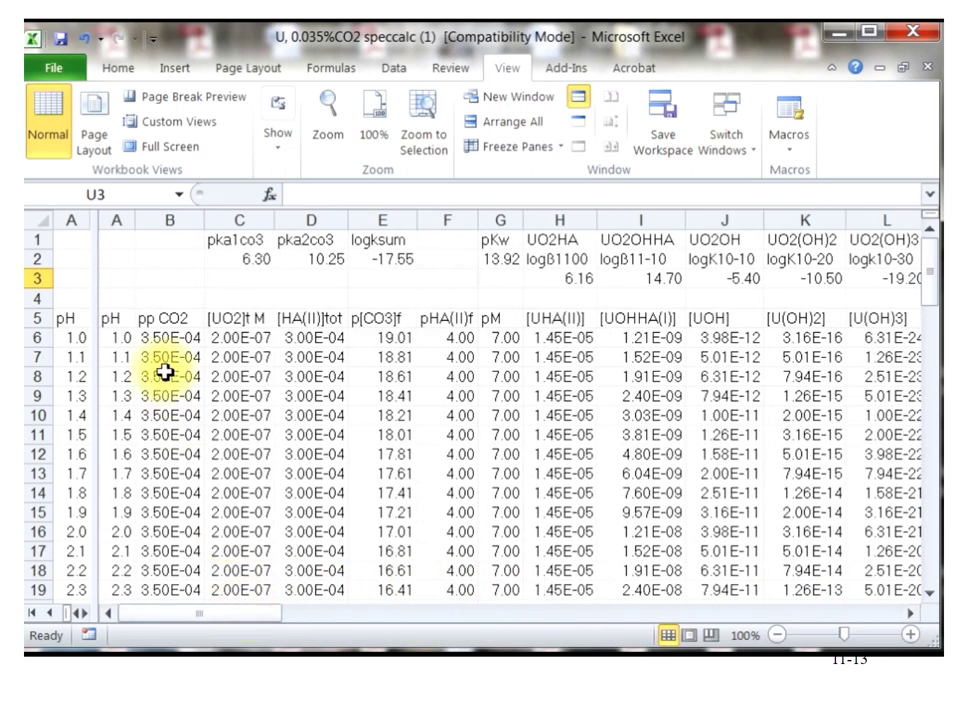
{"action": "left_click", "coordinate": [110, 341]}
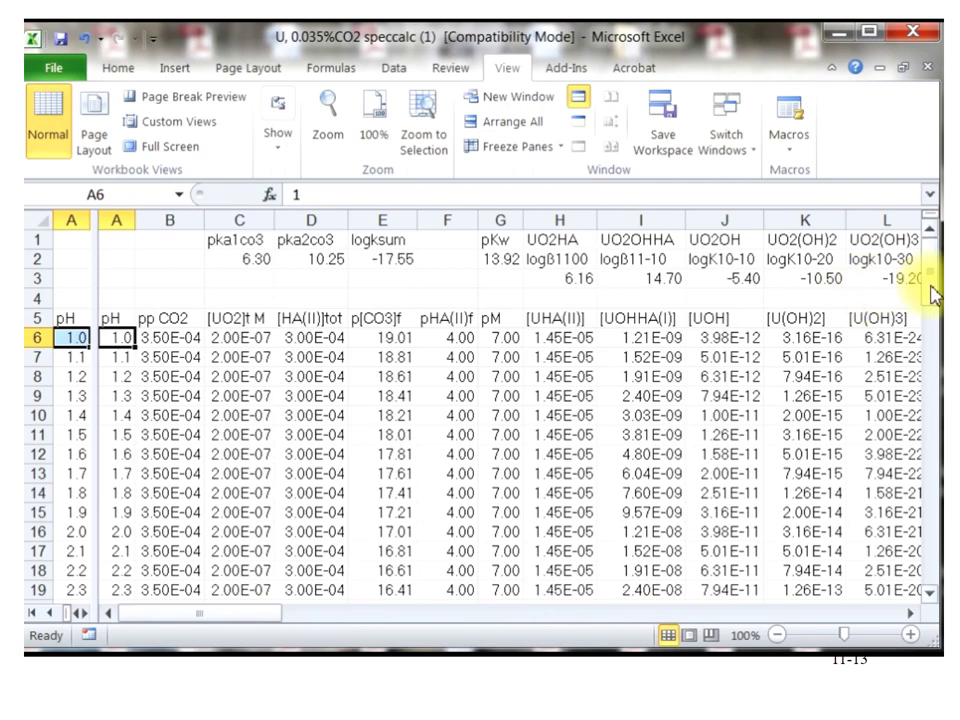
{"action": "left_click_drag", "start_coordinate": [935, 295], "coordinate": [933, 578]}
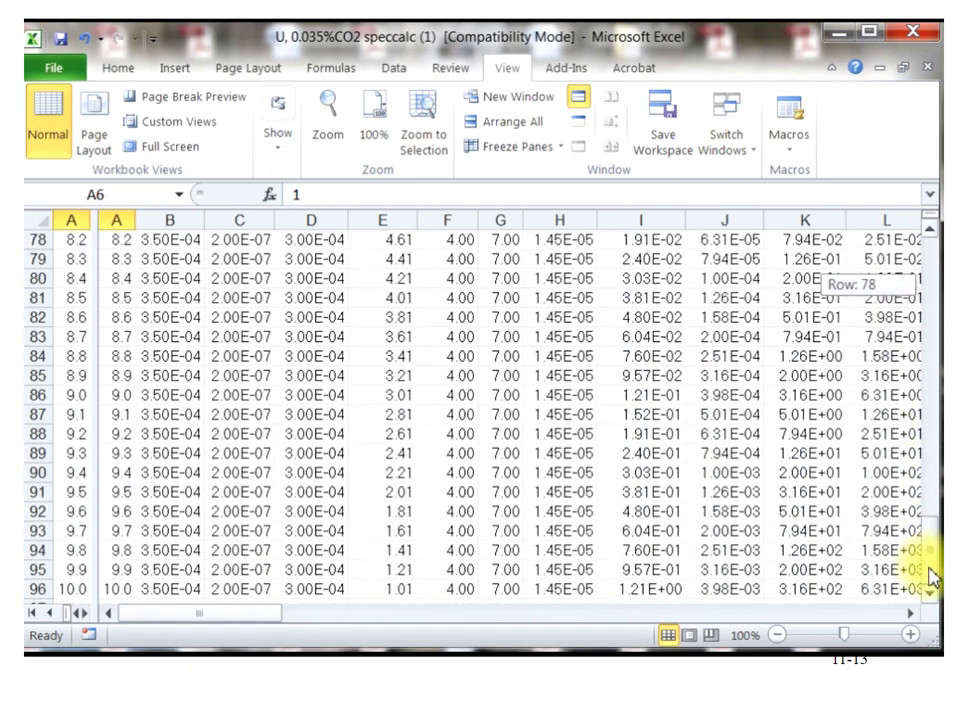
{"action": "left_click", "coordinate": [120, 590]}
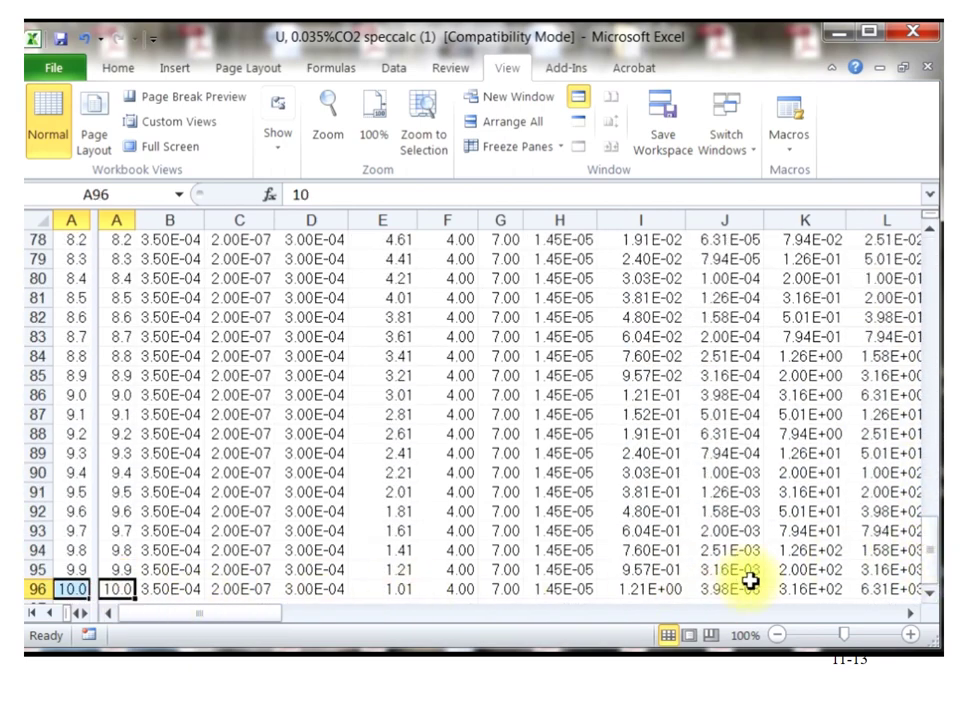
{"action": "left_click_drag", "start_coordinate": [923, 553], "coordinate": [925, 545]}
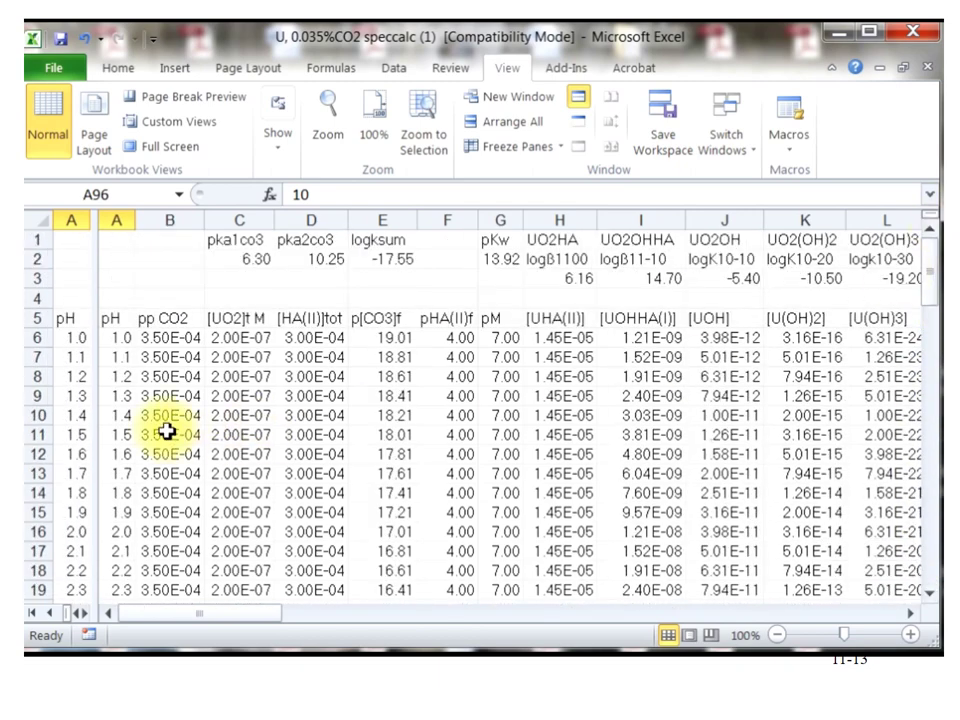
Step: Inspect the row 6 inputs for CO2 partial pressure, total UO2 concentration and total HA(II) concentration
{"action": "left_click", "coordinate": [170, 338]}
{"action": "left_click", "coordinate": [237, 338]}
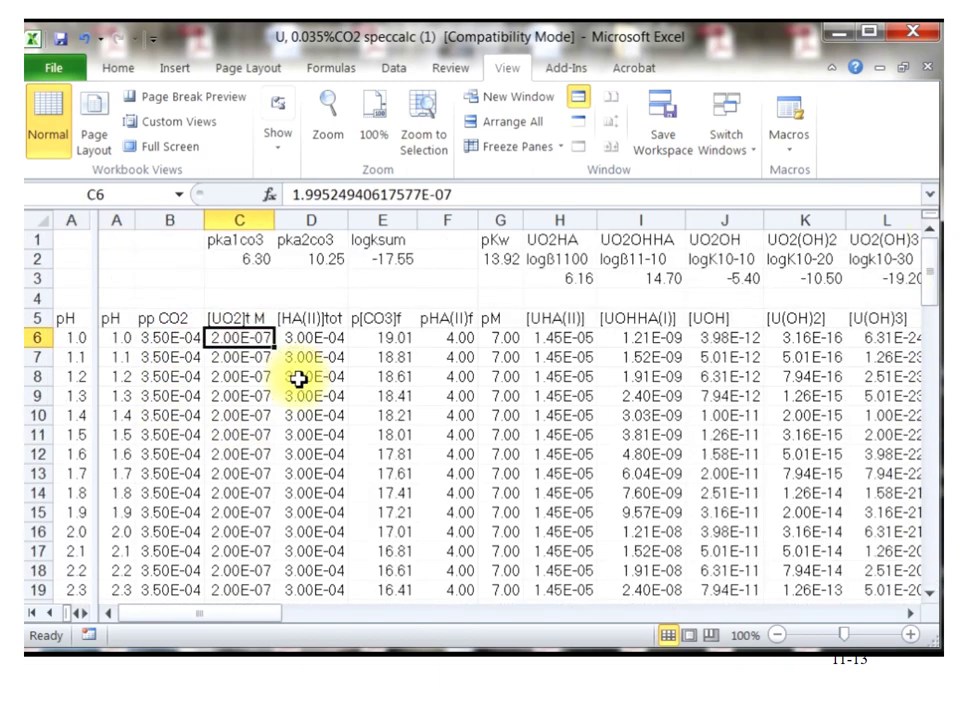
{"action": "left_click", "coordinate": [233, 372]}
{"action": "left_click", "coordinate": [234, 340]}
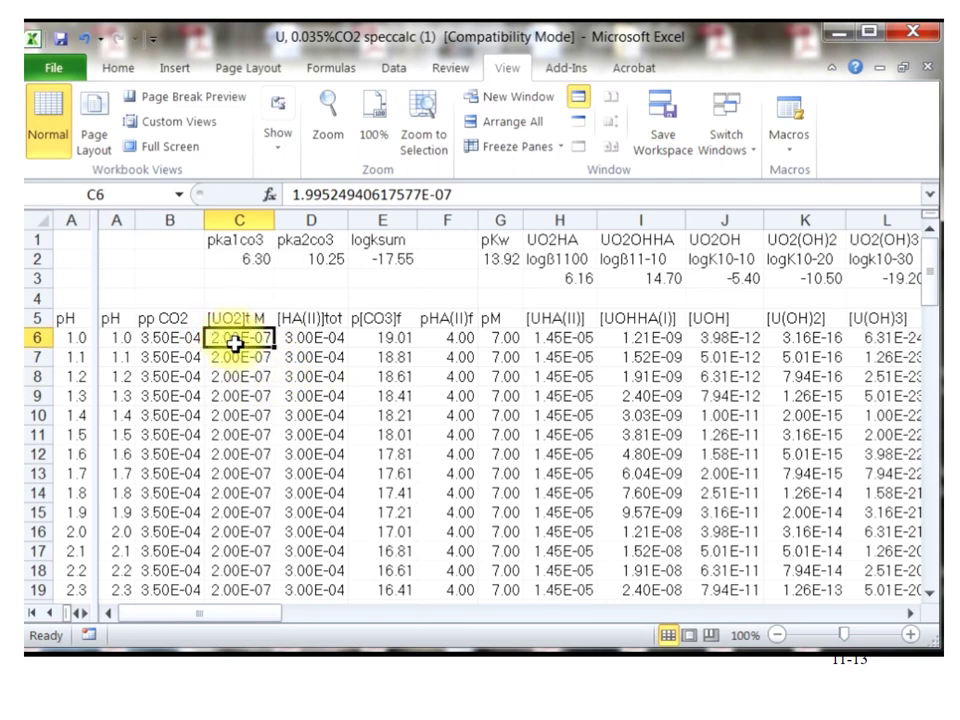
{"action": "left_click", "coordinate": [290, 341]}
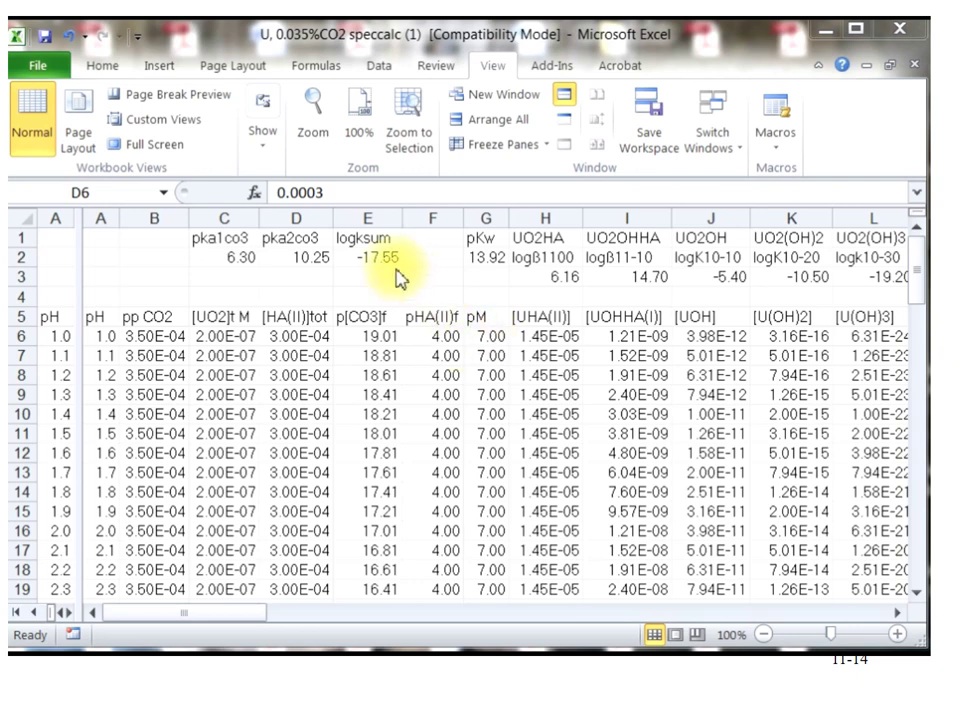
Step: Examine the % HAf formula in cell U6
{"action": "left_click", "coordinate": [898, 612]}
{"action": "left_click", "coordinate": [898, 612]}
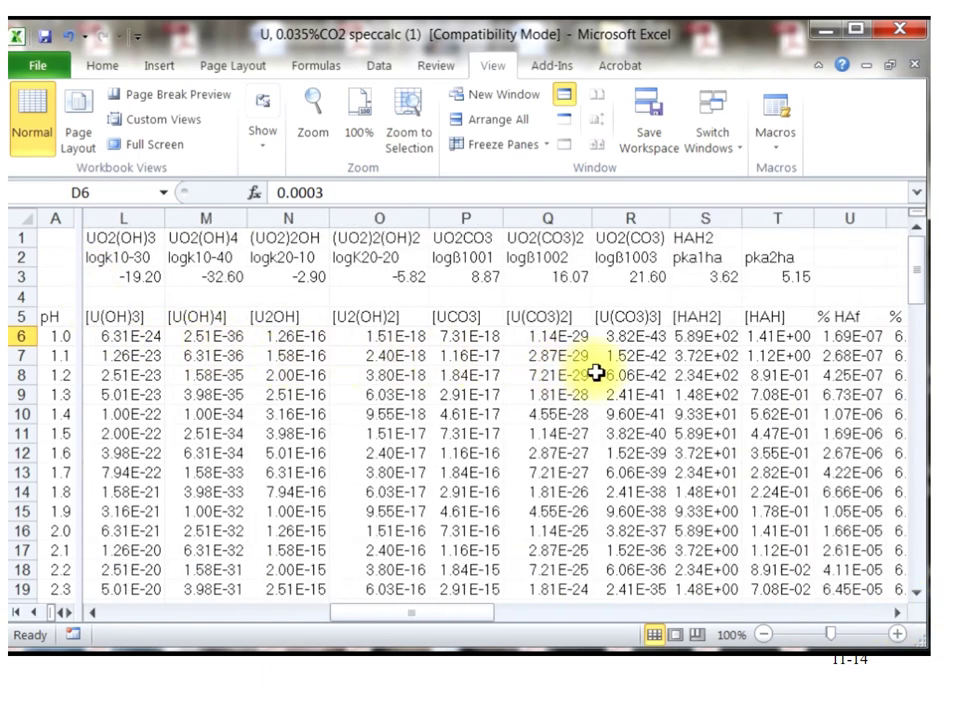
{"action": "left_click", "coordinate": [899, 613]}
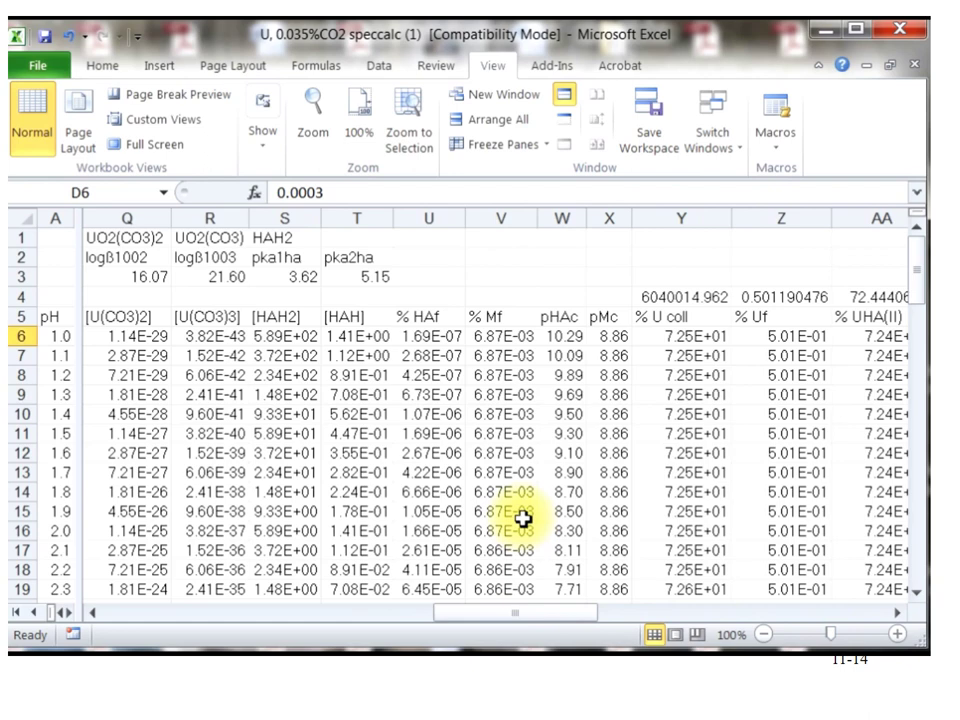
{"action": "left_click", "coordinate": [428, 339]}
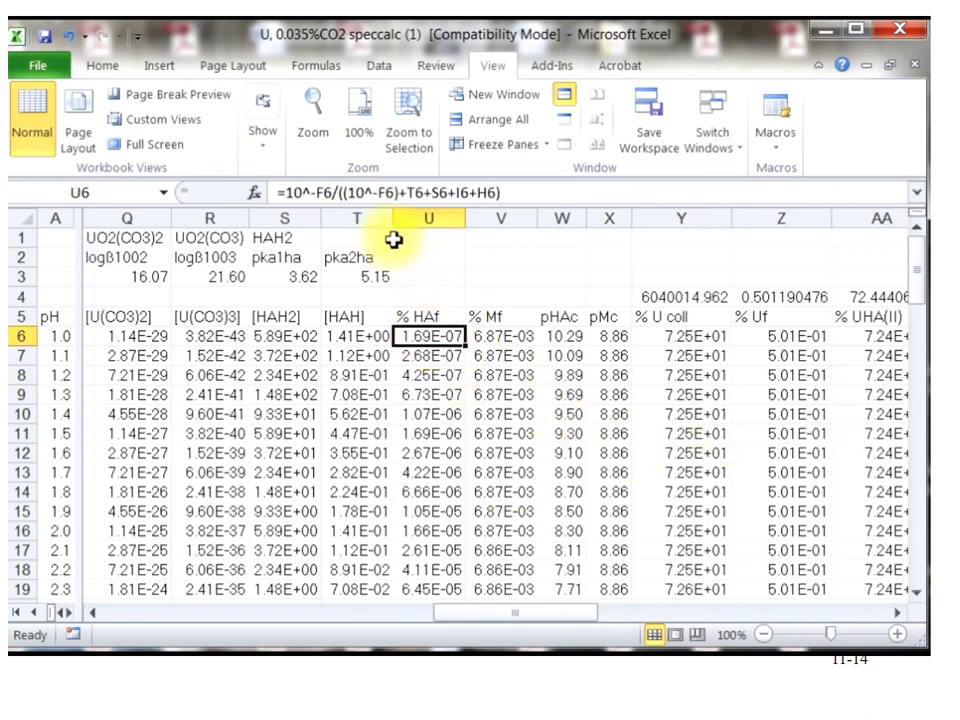
Step: Trace the species cells referenced by the % Mf formula in V6, leaving the formula as it is
{"action": "left_click", "coordinate": [500, 337]}
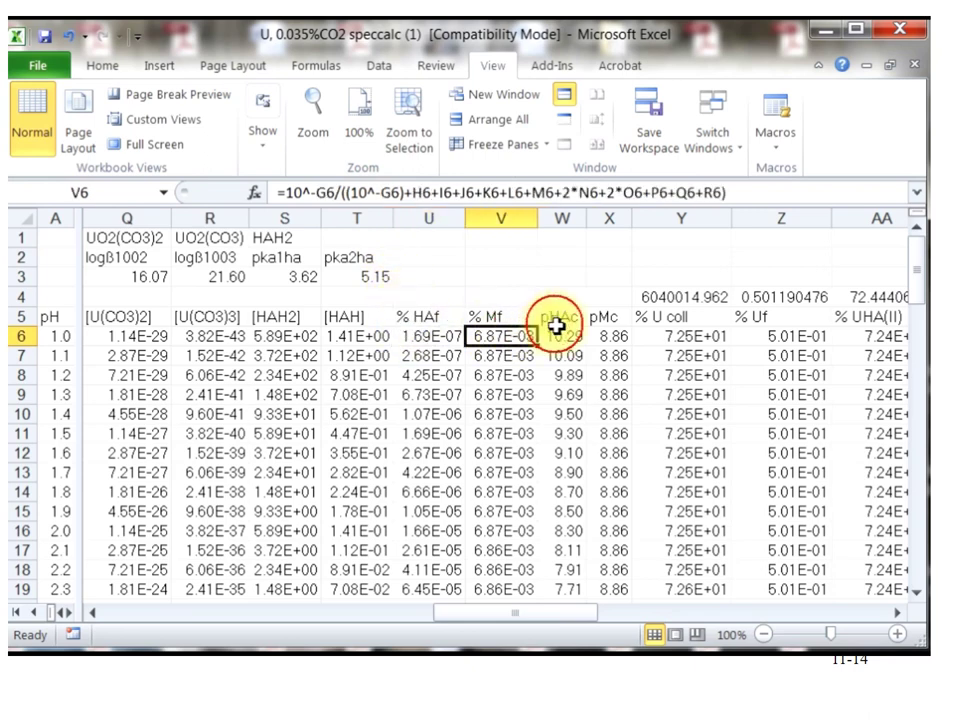
{"action": "left_click", "coordinate": [381, 196]}
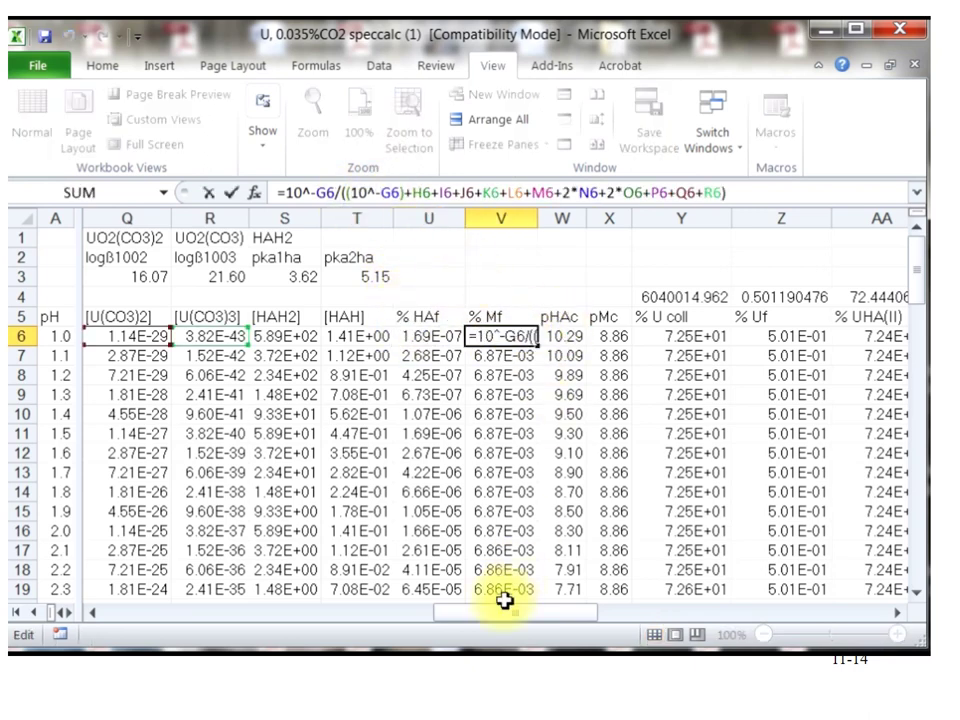
{"action": "left_click_drag", "start_coordinate": [523, 617], "coordinate": [288, 621]}
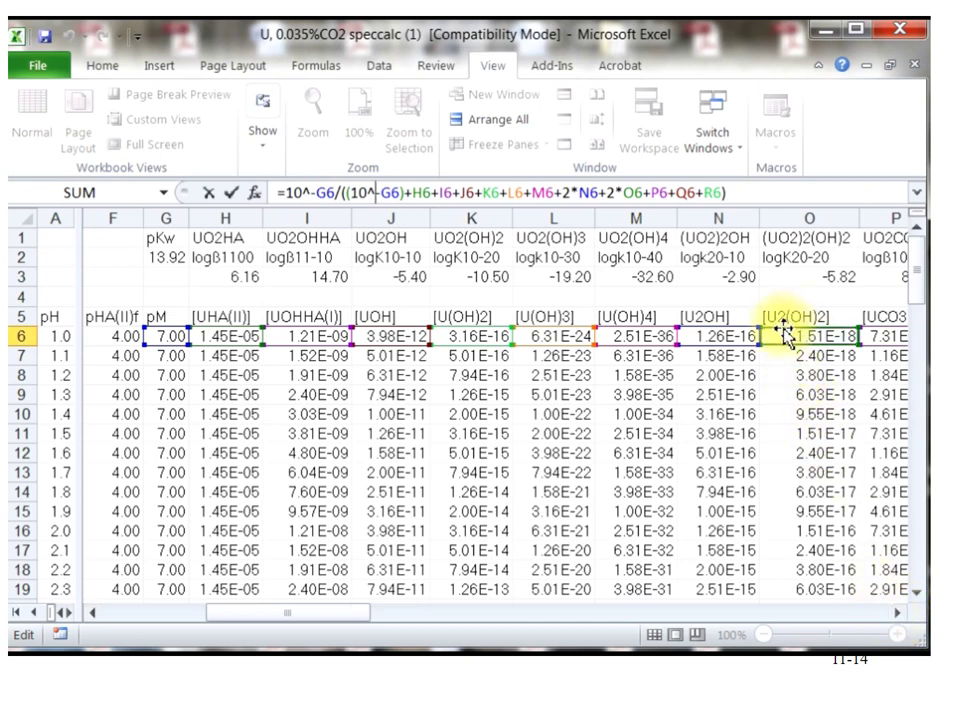
{"action": "scroll", "coordinate": [897, 612], "scroll_direction": "right", "scroll_amount": 7}
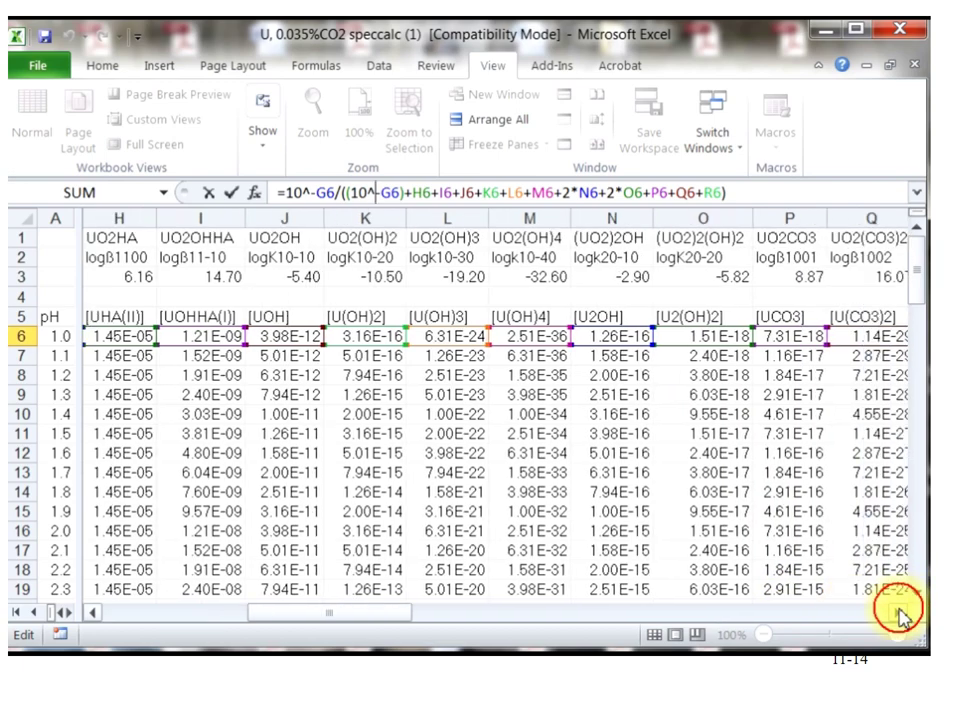
{"action": "scroll", "coordinate": [897, 612], "scroll_direction": "right", "scroll_amount": 2}
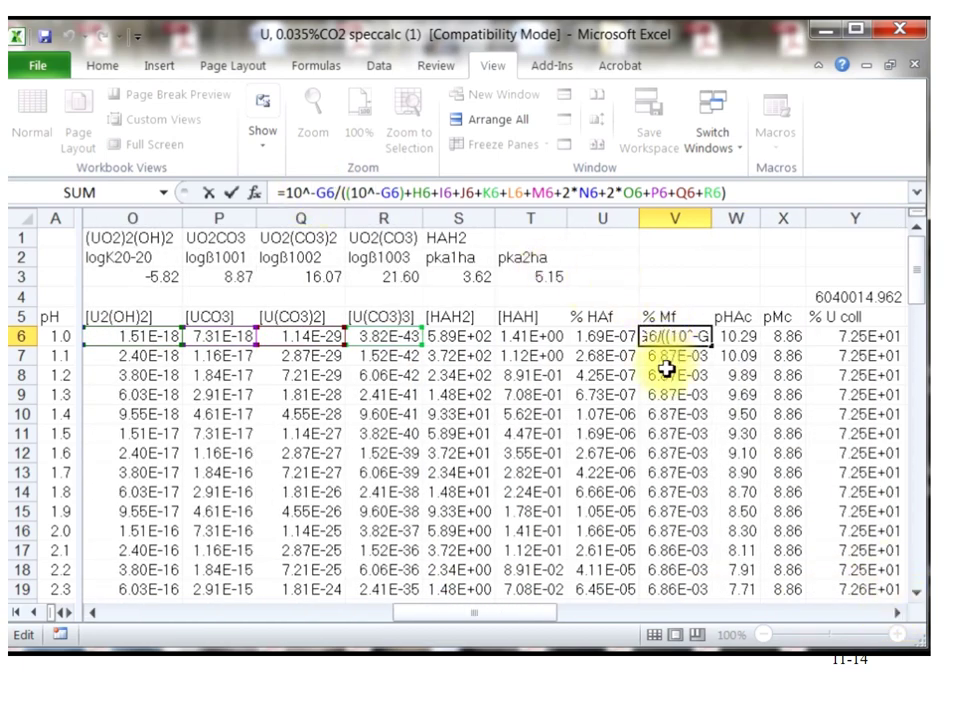
{"action": "key", "text": "Return"}
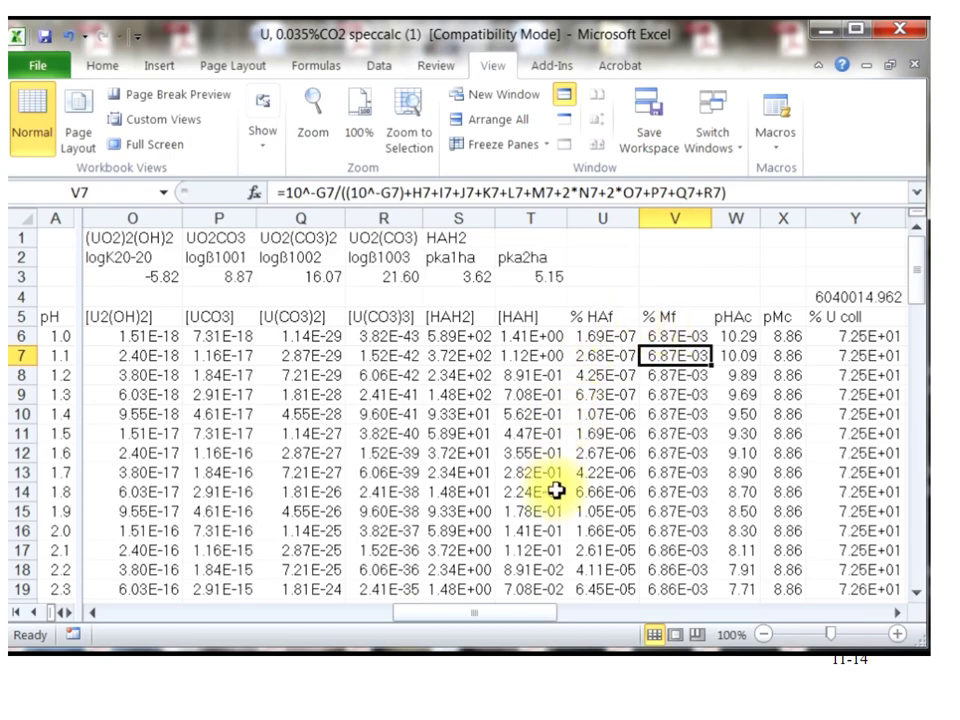
Step: Examine the pMc formula in X6, the % Mf formula in V6 and the pHAc formula in W6
{"action": "left_click_drag", "start_coordinate": [510, 615], "coordinate": [656, 606]}
{"action": "left_click", "coordinate": [229, 334]}
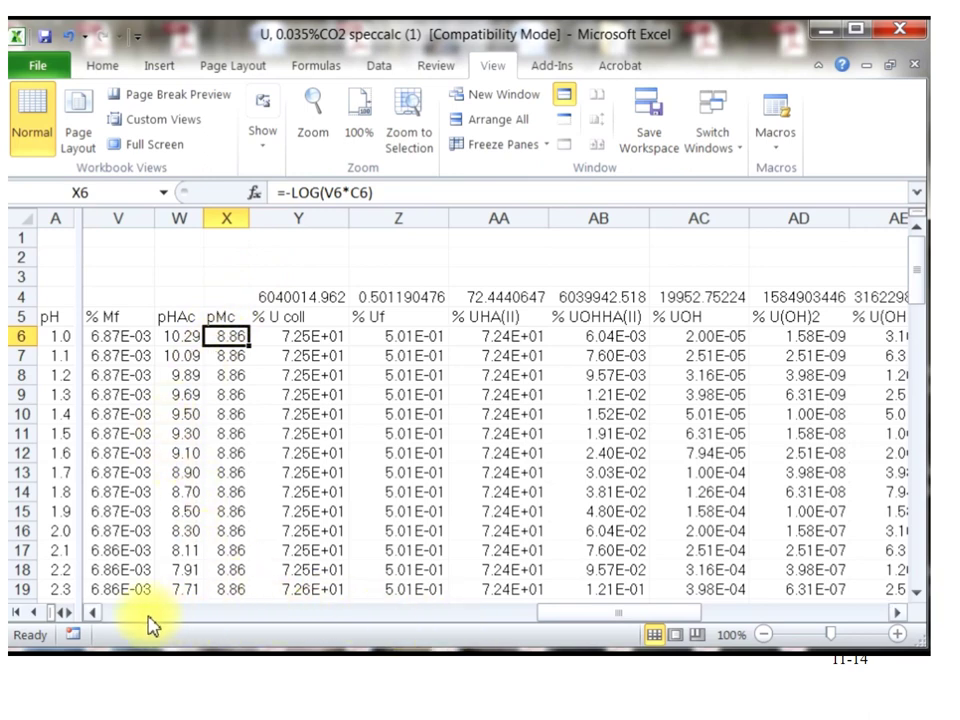
{"action": "left_click", "coordinate": [95, 613]}
{"action": "left_click", "coordinate": [95, 613]}
{"action": "left_click", "coordinate": [234, 340]}
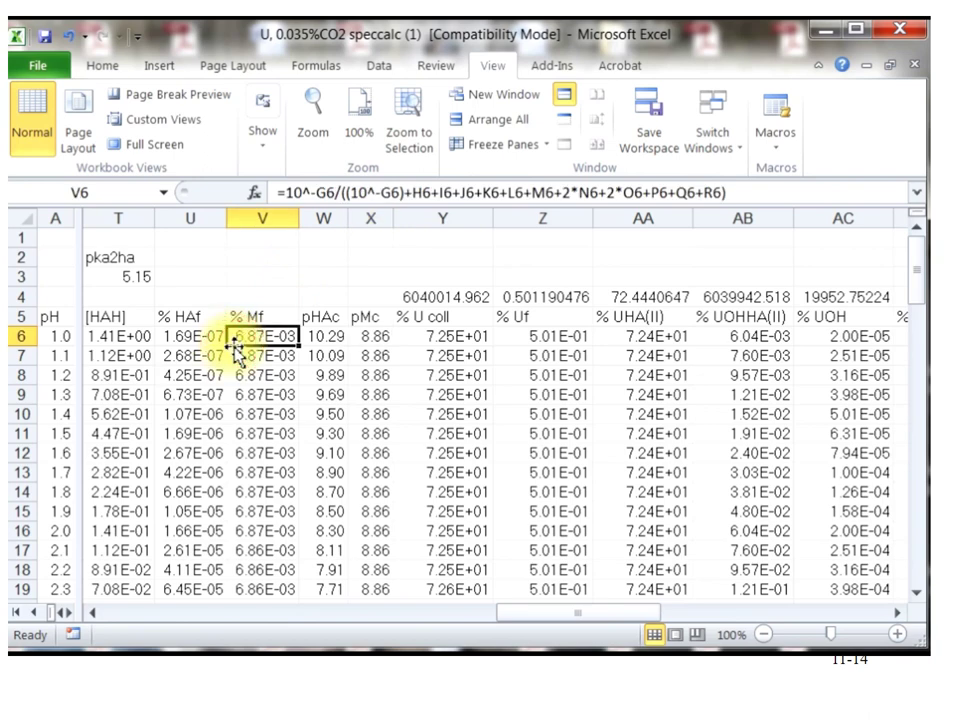
{"action": "left_click", "coordinate": [370, 342]}
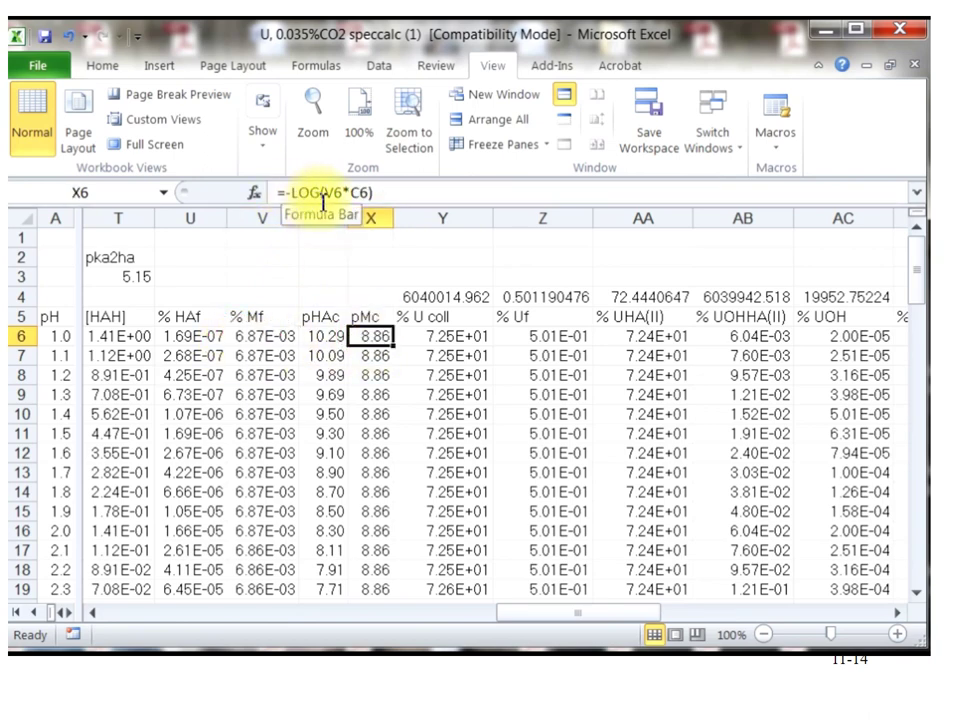
{"action": "left_click", "coordinate": [331, 337]}
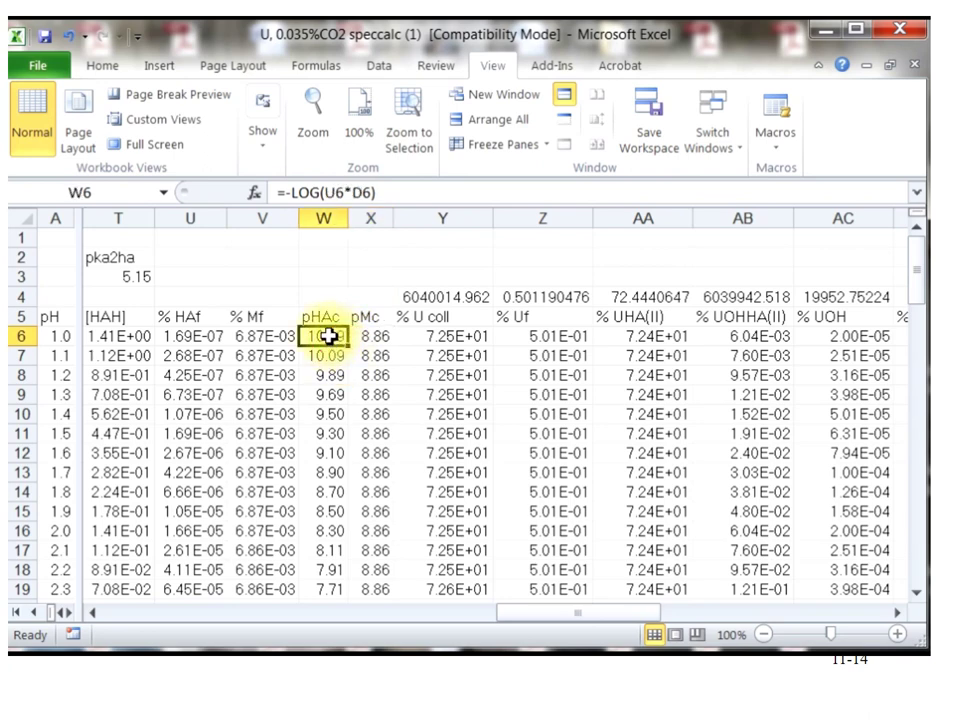
Step: Copy the pHAc and pMc results in W6:X96 and paste them as values into the pHA(II)f and pM columns starting at F6
{"action": "left_click_drag", "start_coordinate": [341, 385], "coordinate": [379, 580]}
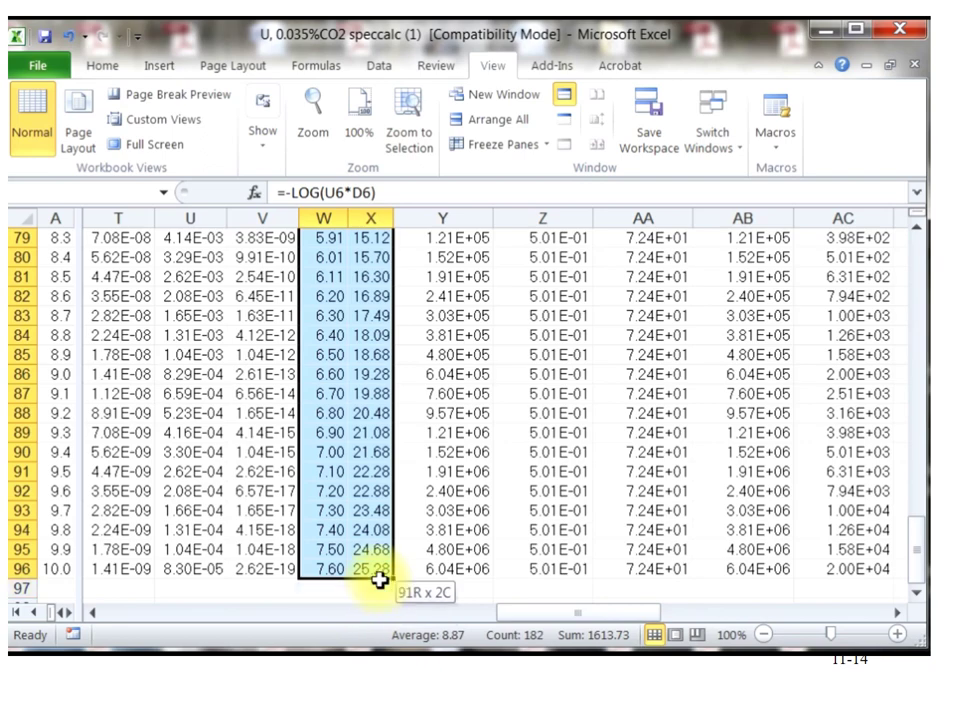
{"action": "key", "text": "ctrl+c"}
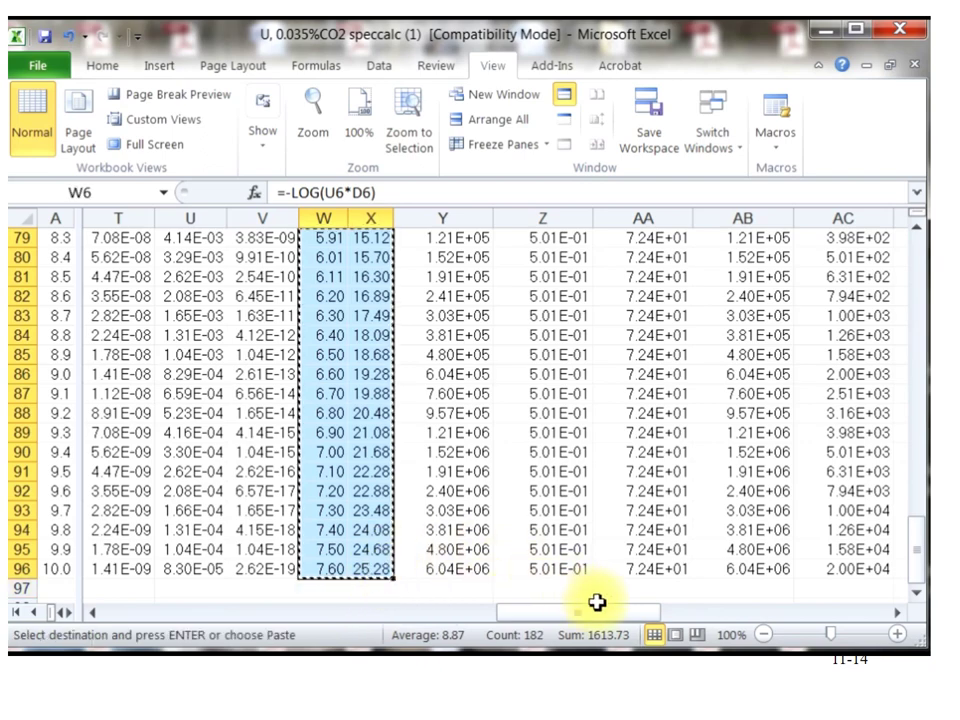
{"action": "left_click", "coordinate": [918, 372]}
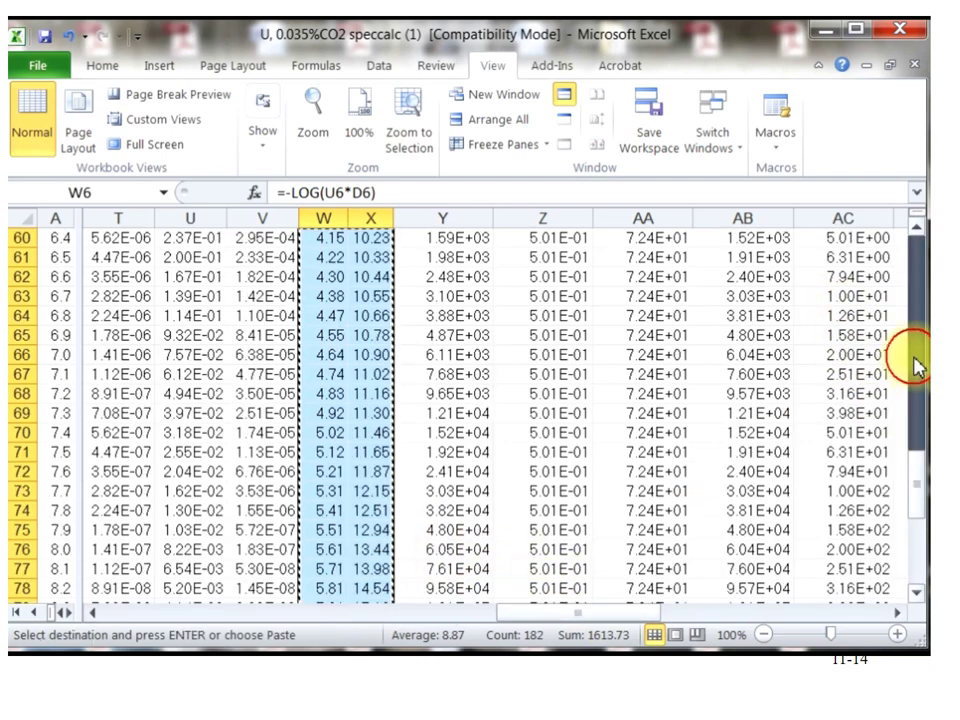
{"action": "left_click", "coordinate": [918, 325]}
{"action": "left_click", "coordinate": [920, 310]}
{"action": "left_click", "coordinate": [920, 310]}
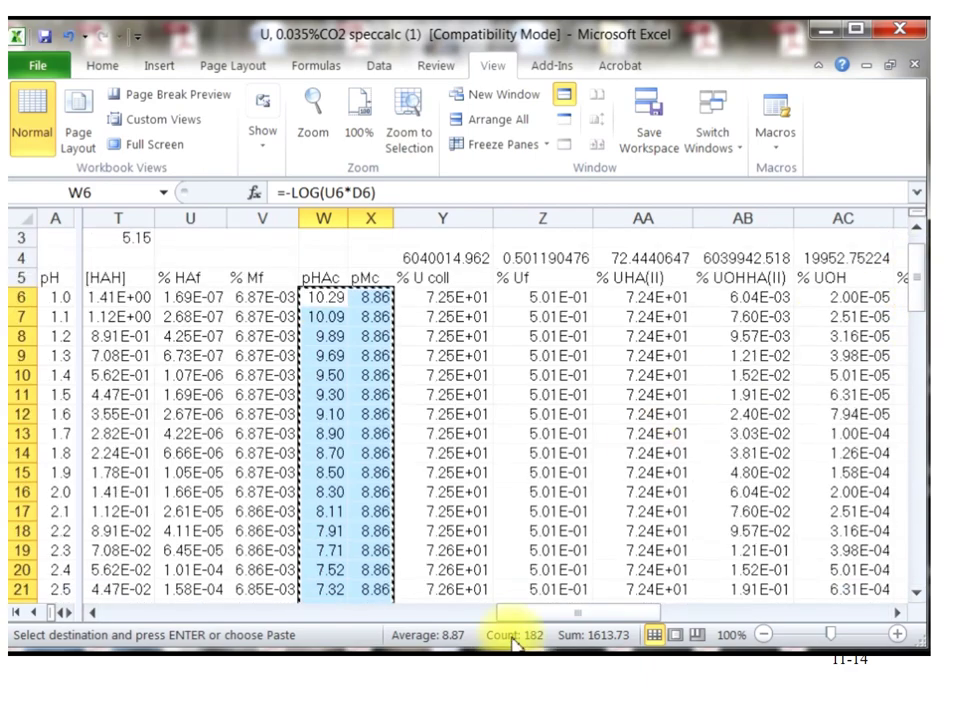
{"action": "left_click_drag", "start_coordinate": [536, 612], "coordinate": [222, 600]}
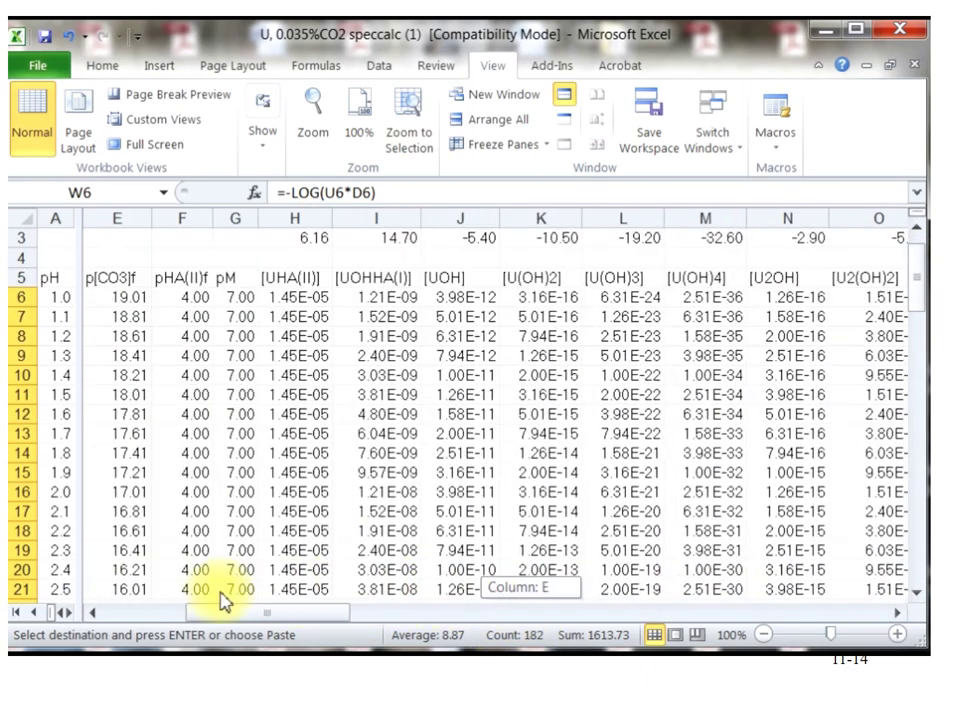
{"action": "left_click", "coordinate": [199, 300]}
{"action": "right_click", "coordinate": [172, 300]}
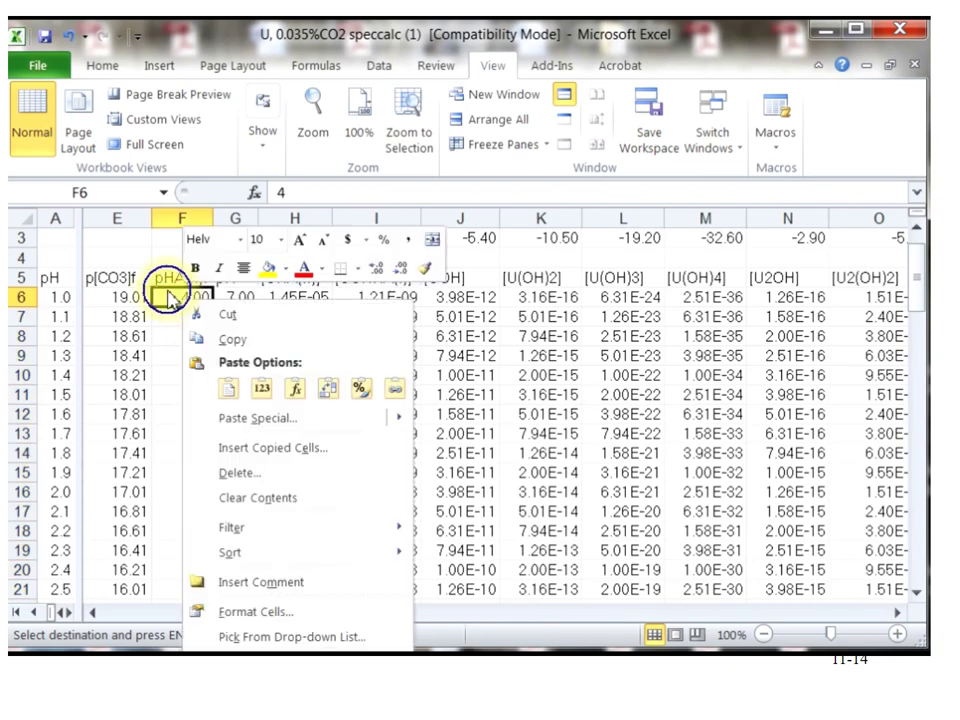
{"action": "left_click", "coordinate": [257, 420]}
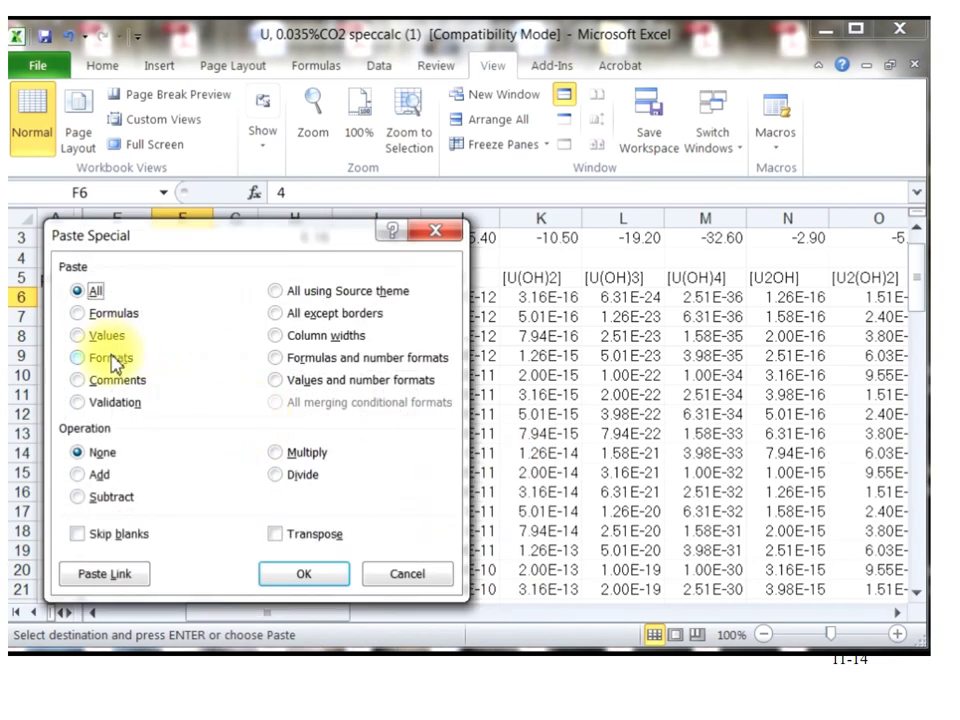
{"action": "left_click", "coordinate": [120, 336]}
{"action": "left_click", "coordinate": [290, 572]}
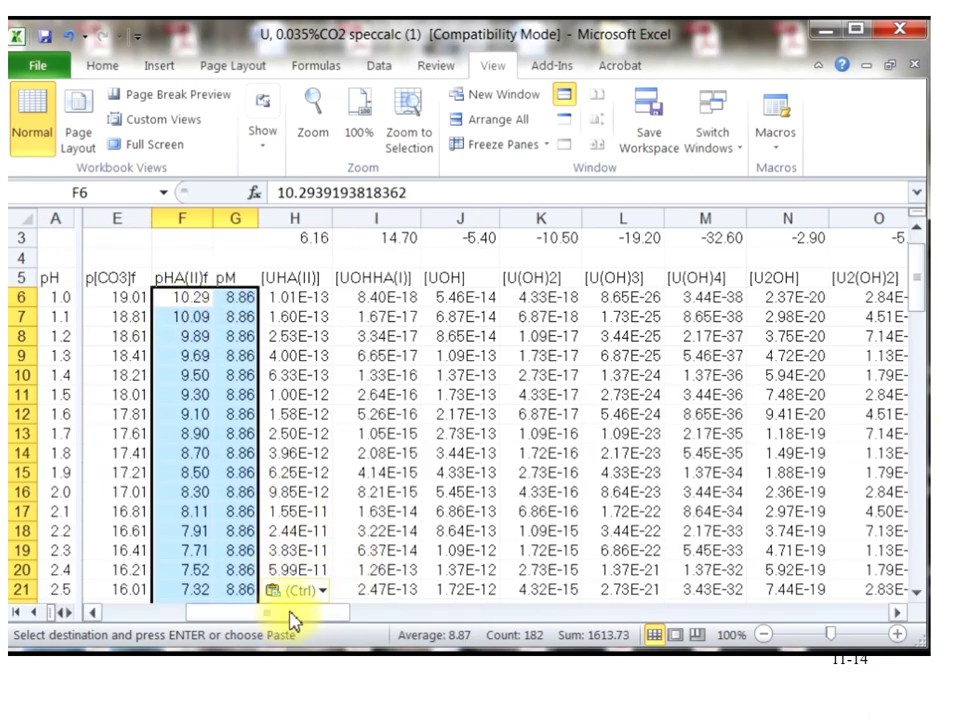
Step: Start recording a macro from cell W6, assigning it the shortcut letter a
{"action": "left_click_drag", "start_coordinate": [290, 614], "coordinate": [557, 616]}
{"action": "left_click", "coordinate": [562, 298]}
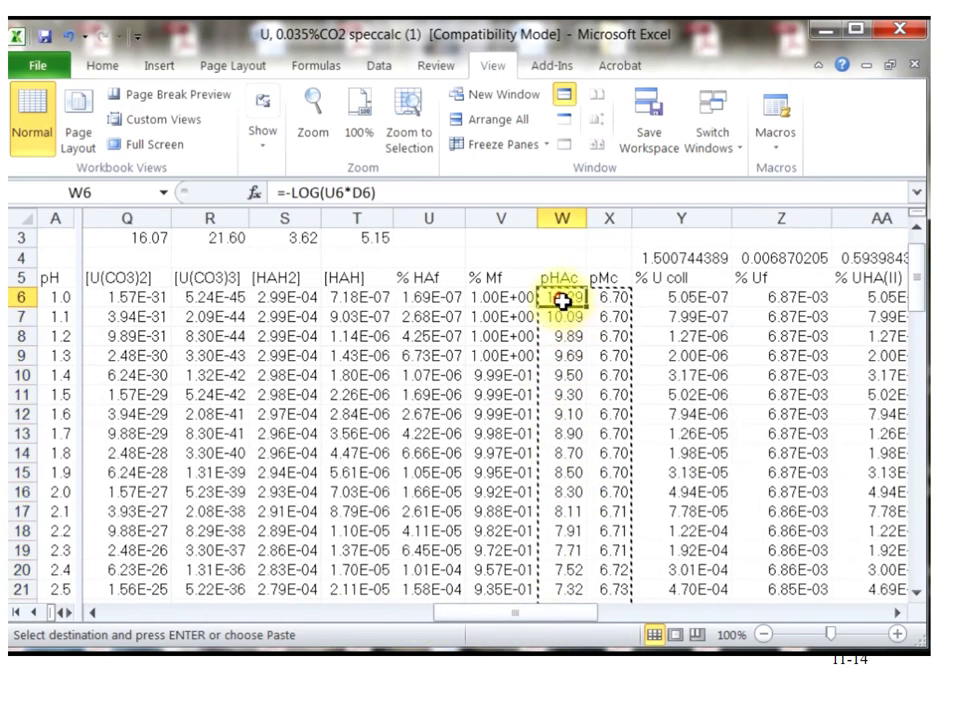
{"action": "left_click", "coordinate": [775, 138]}
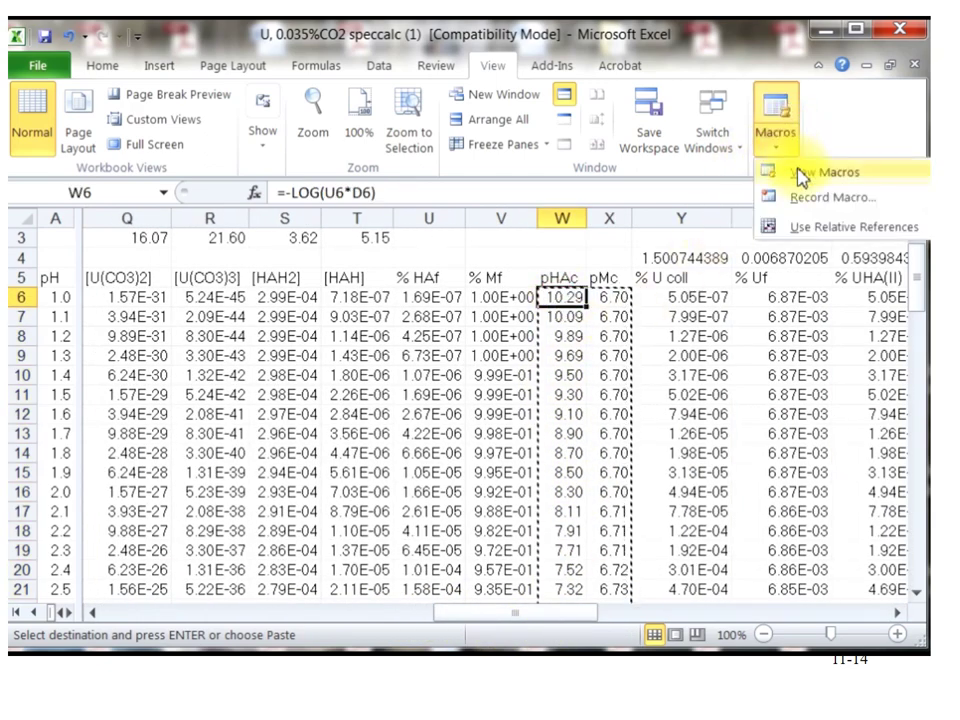
{"action": "left_click", "coordinate": [824, 200]}
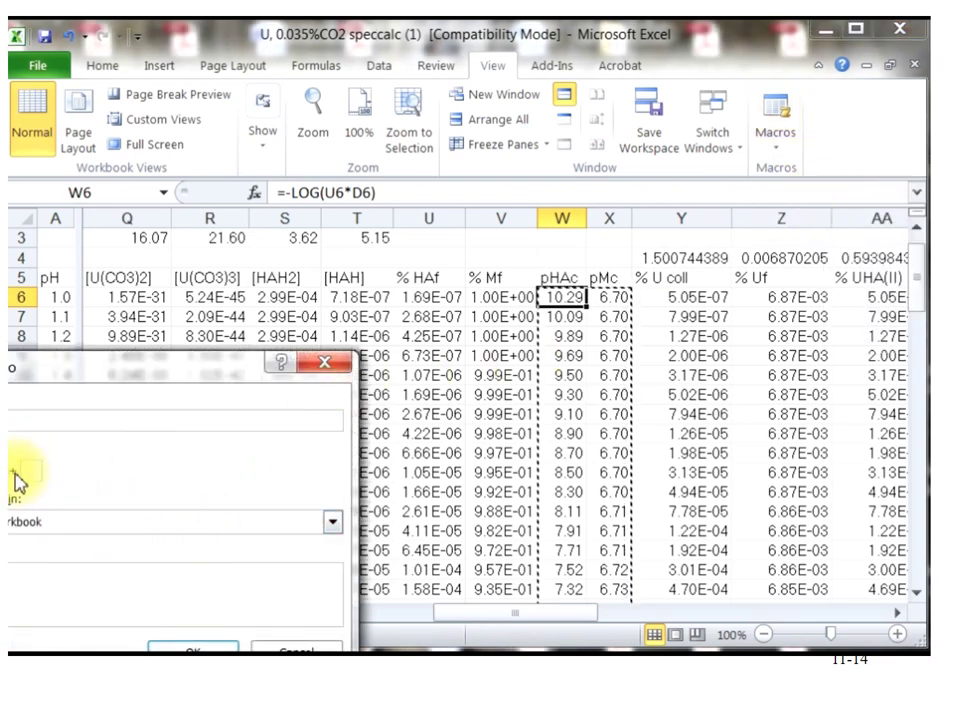
{"action": "type", "text": "a"}
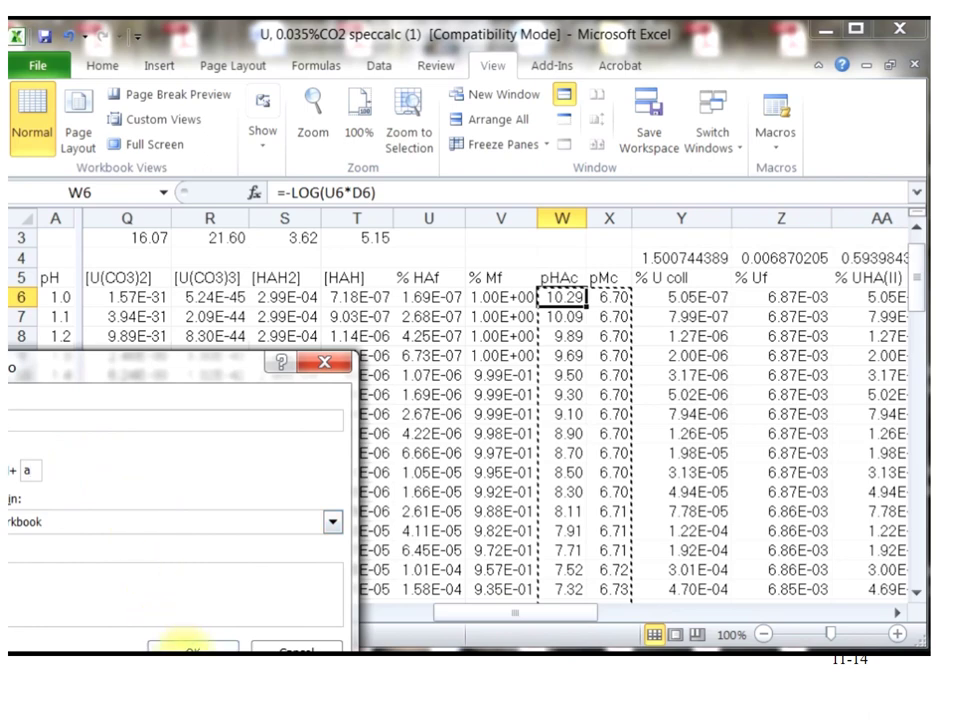
{"action": "left_click", "coordinate": [190, 647]}
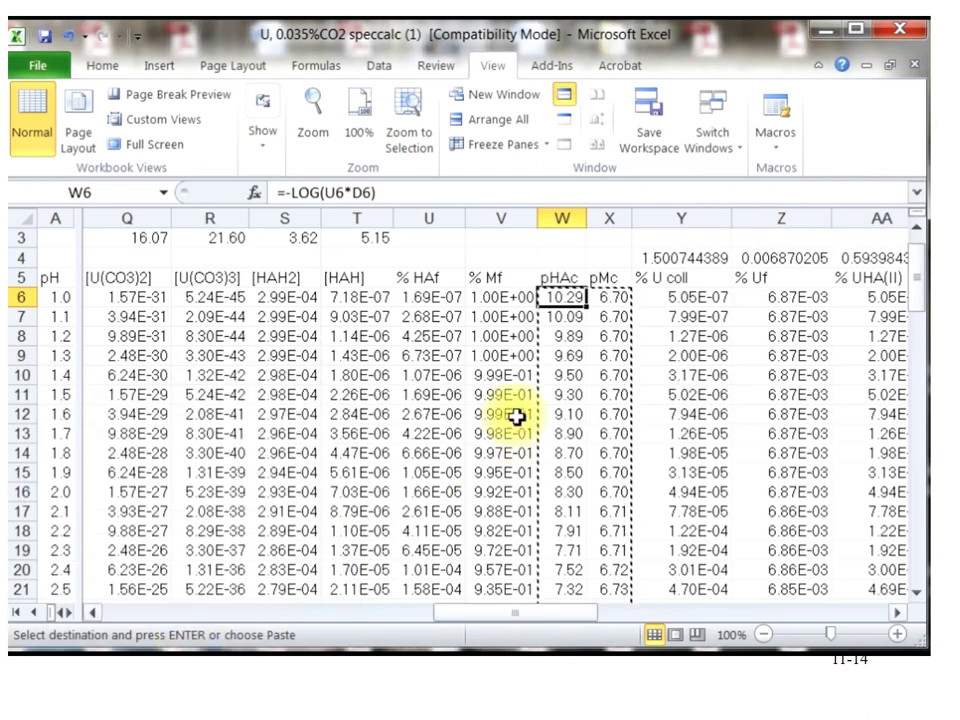
Step: Record copying the pHAc and pMc results in W6:X96 and pasting them as values into the pHA(II)f and pM columns starting at F6
{"action": "left_click_drag", "start_coordinate": [565, 304], "coordinate": [611, 572]}
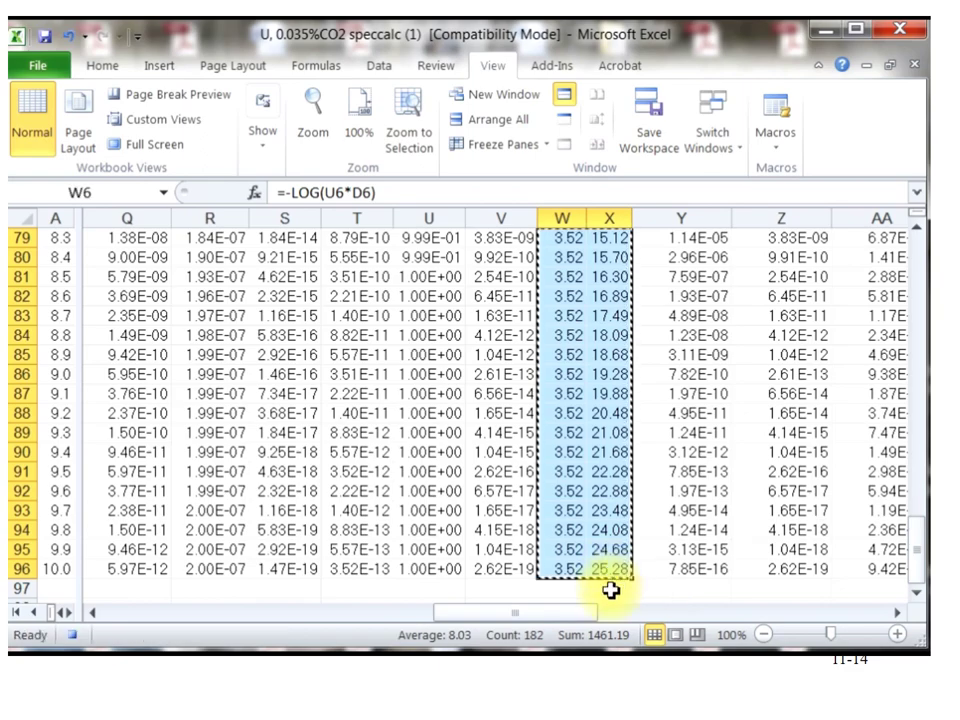
{"action": "left_click_drag", "start_coordinate": [542, 612], "coordinate": [335, 627]}
{"action": "scroll", "coordinate": [362, 521], "scroll_direction": "up", "scroll_amount": 3}
{"action": "scroll", "coordinate": [362, 521], "scroll_direction": "up", "scroll_amount": 20}
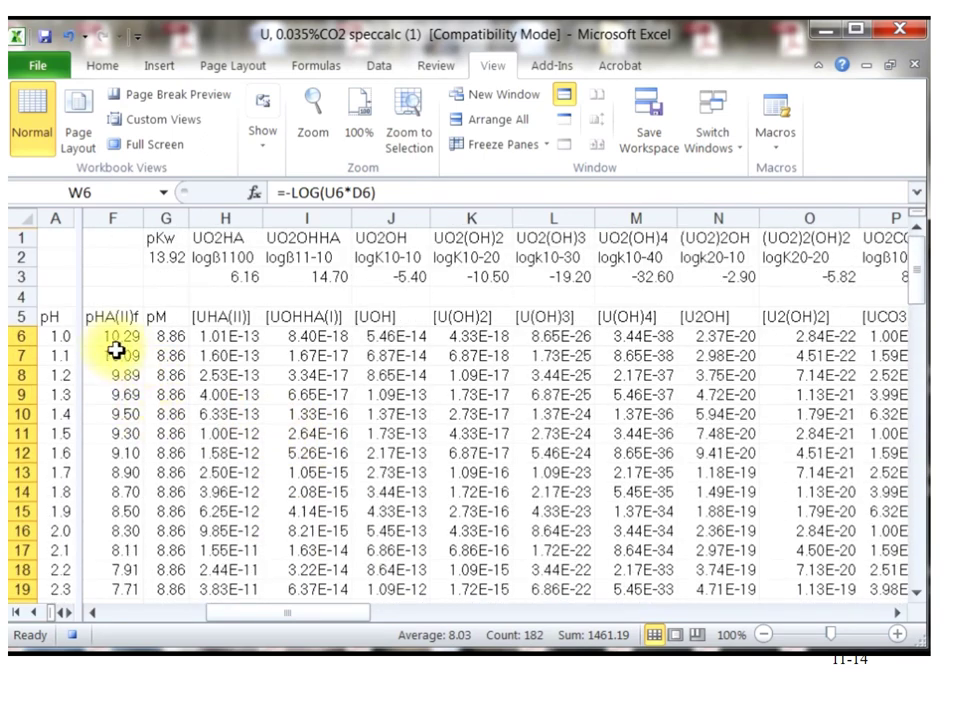
{"action": "left_click", "coordinate": [111, 341]}
{"action": "right_click", "coordinate": [111, 341]}
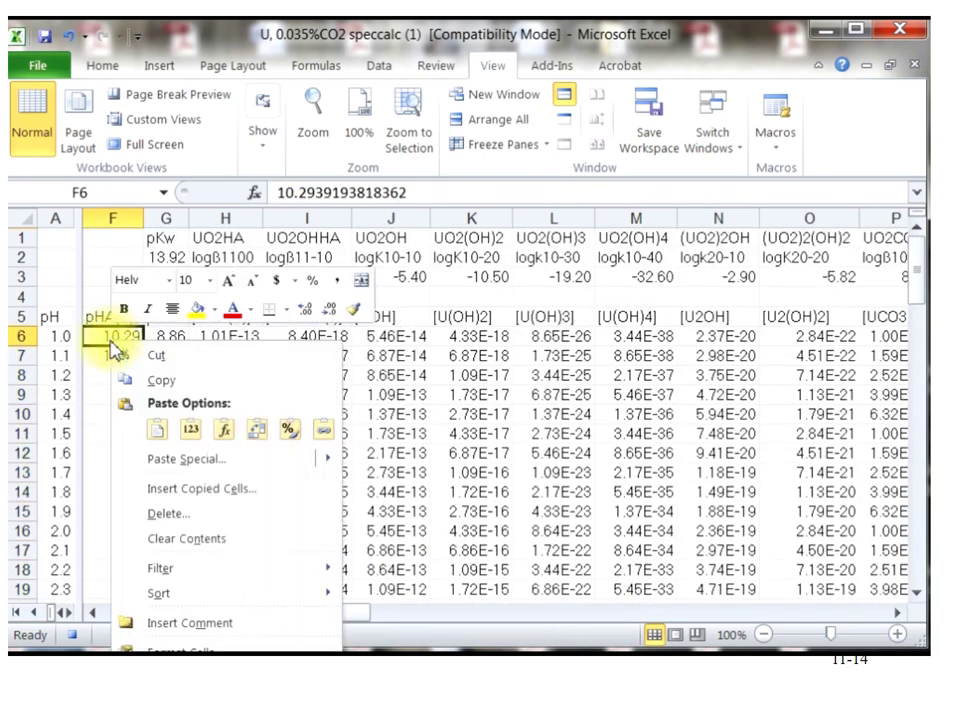
{"action": "mouse_move", "coordinate": [176, 460]}
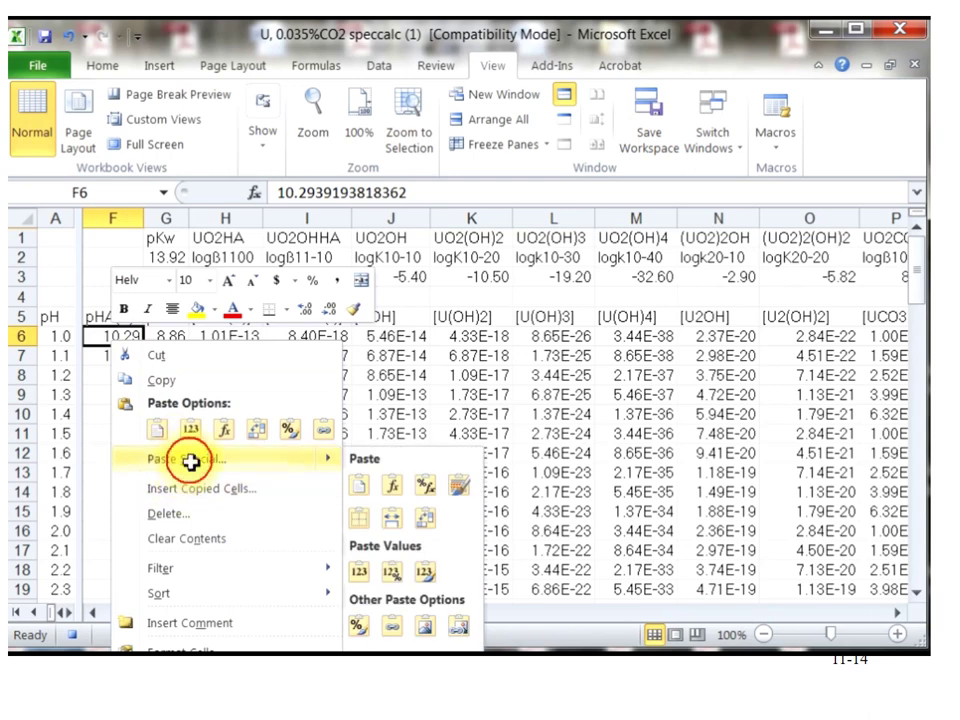
{"action": "left_click", "coordinate": [190, 460]}
{"action": "left_click", "coordinate": [45, 396]}
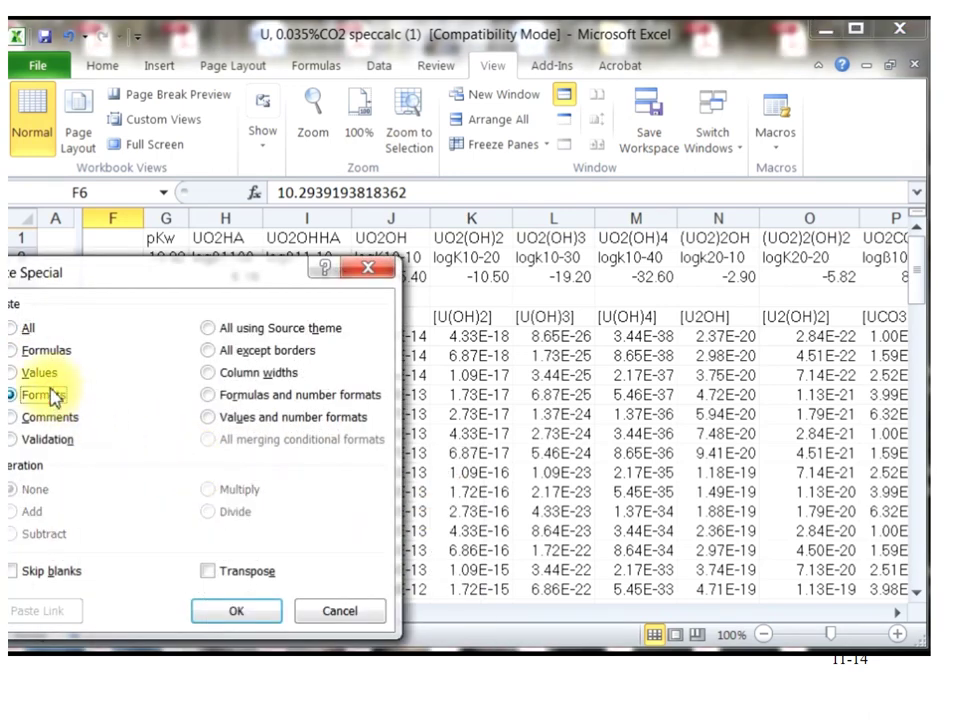
{"action": "left_click", "coordinate": [236, 610]}
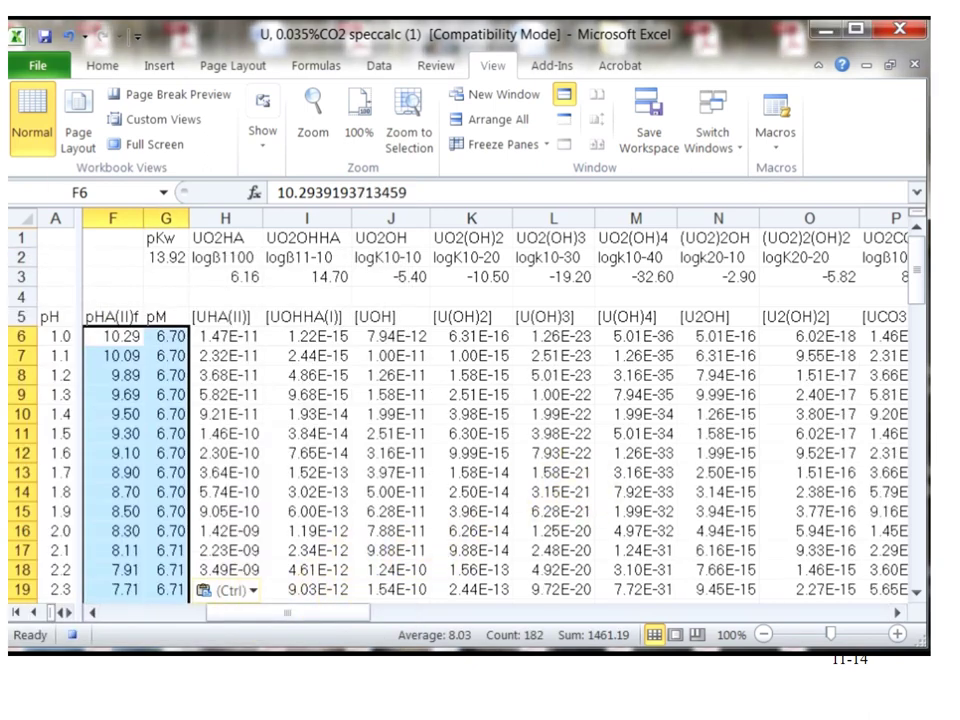
Step: Return to the first pHAc cell, W6, and stop recording the macro
{"action": "left_click", "coordinate": [530, 337]}
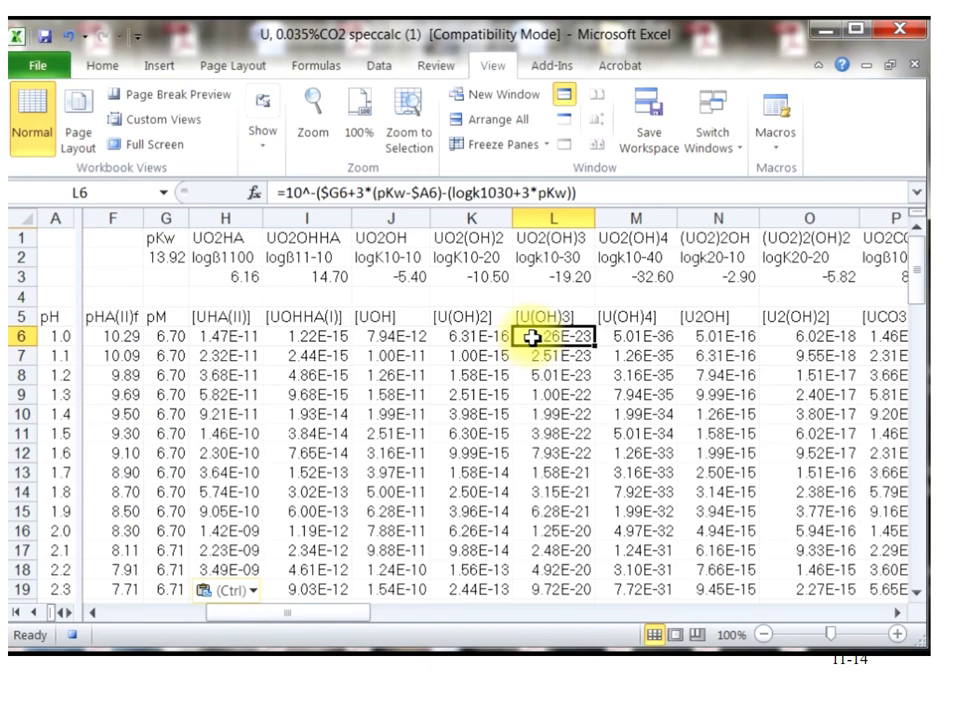
{"action": "key", "text": "Right"}
{"action": "key", "text": "Right"}
{"action": "key", "text": "Right"}
{"action": "key", "text": "Right"}
{"action": "key", "text": "Right"}
{"action": "key", "text": "Right"}
{"action": "key", "text": "Right"}
{"action": "key", "text": "Right"}
{"action": "key", "text": "Right"}
{"action": "key", "text": "Right"}
{"action": "key", "text": "Right"}
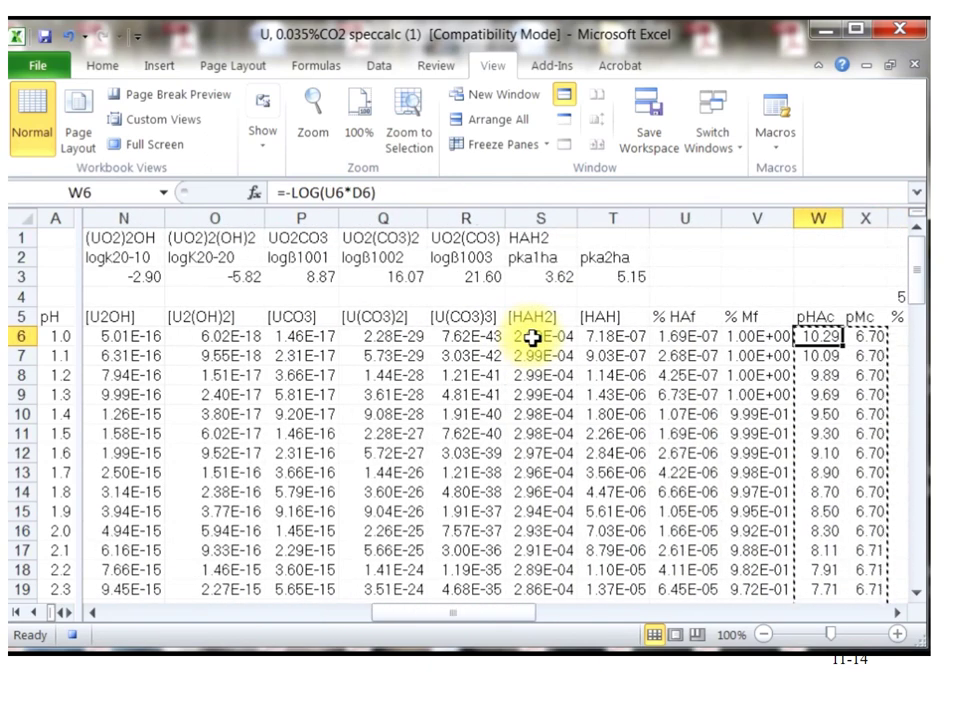
{"action": "left_click", "coordinate": [776, 138]}
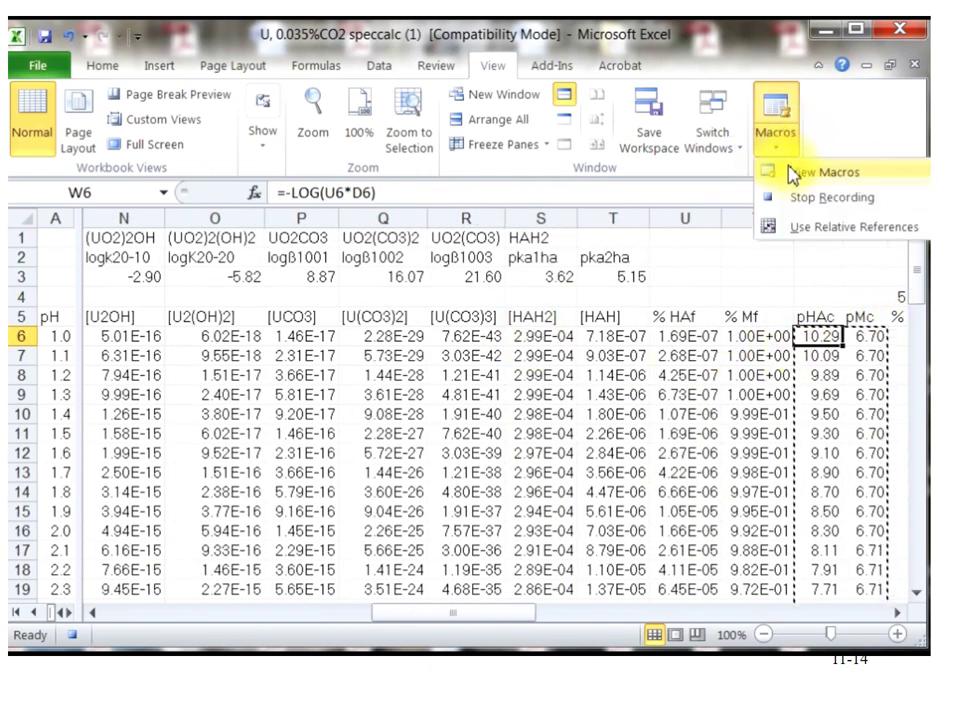
{"action": "left_click", "coordinate": [793, 200]}
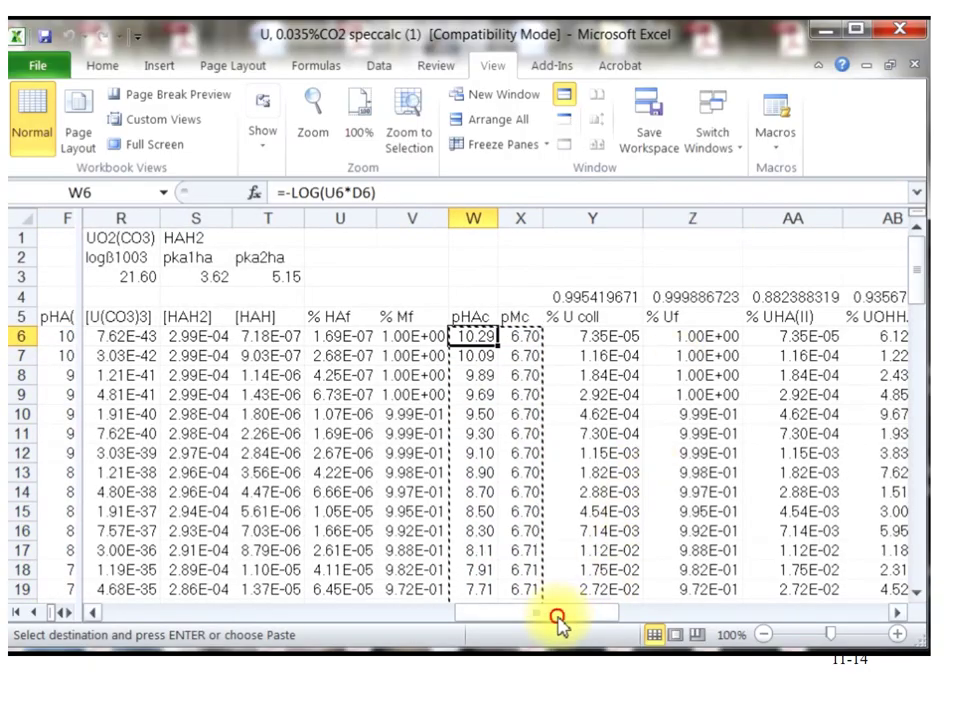
Step: Examine the % U coll formula in Y6 and the % sum formula in AL6
{"action": "left_click_drag", "start_coordinate": [565, 614], "coordinate": [531, 596]}
{"action": "left_click", "coordinate": [382, 337]}
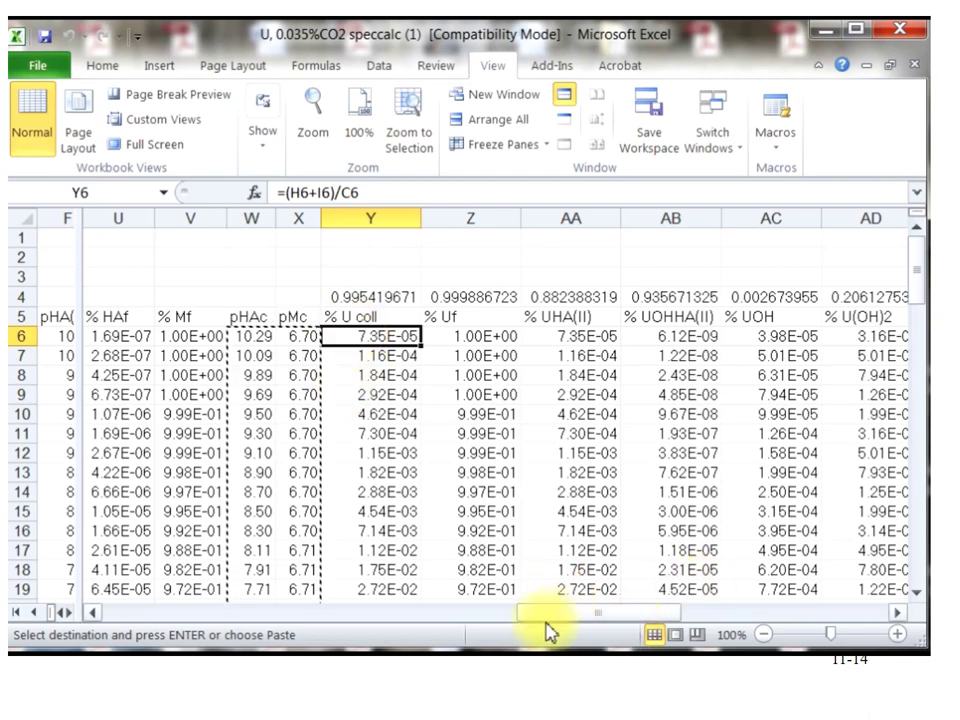
{"action": "left_click_drag", "start_coordinate": [549, 614], "coordinate": [803, 612]}
{"action": "left_click", "coordinate": [795, 337]}
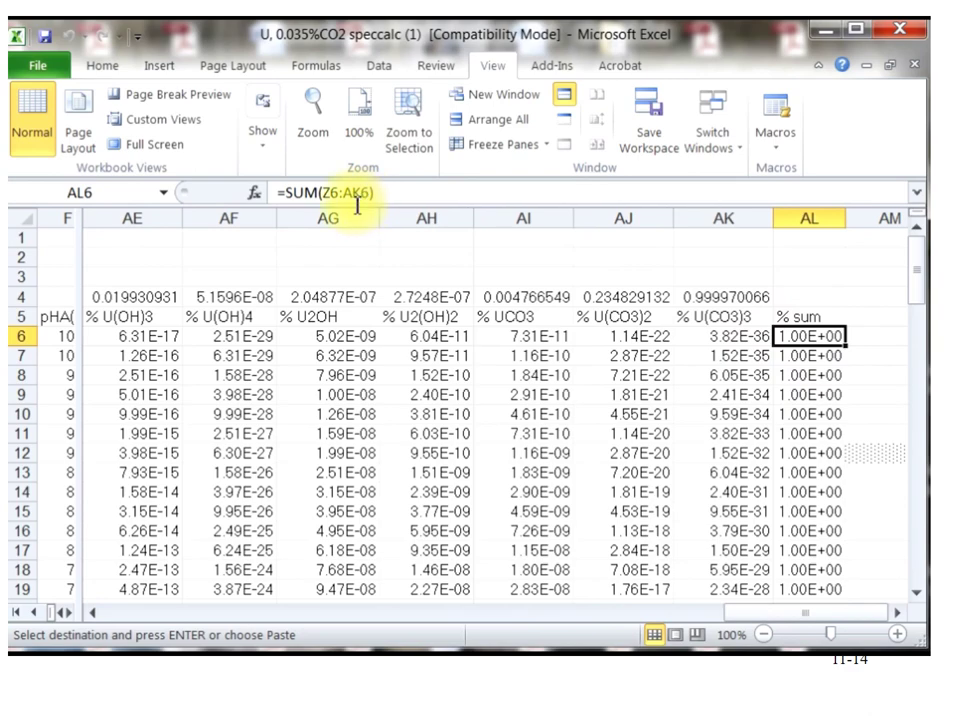
Step: Review the calculated species concentrations and percentages across the sheet, down to the pH 10.0 row
{"action": "left_click_drag", "start_coordinate": [750, 620], "coordinate": [355, 608]}
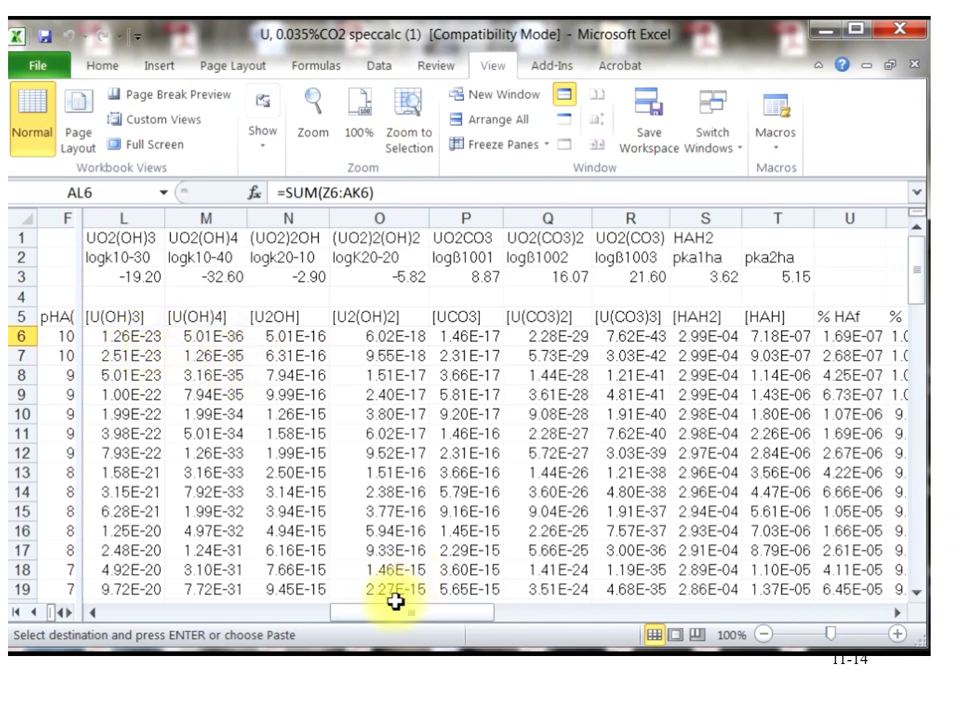
{"action": "left_click_drag", "start_coordinate": [396, 601], "coordinate": [317, 583]}
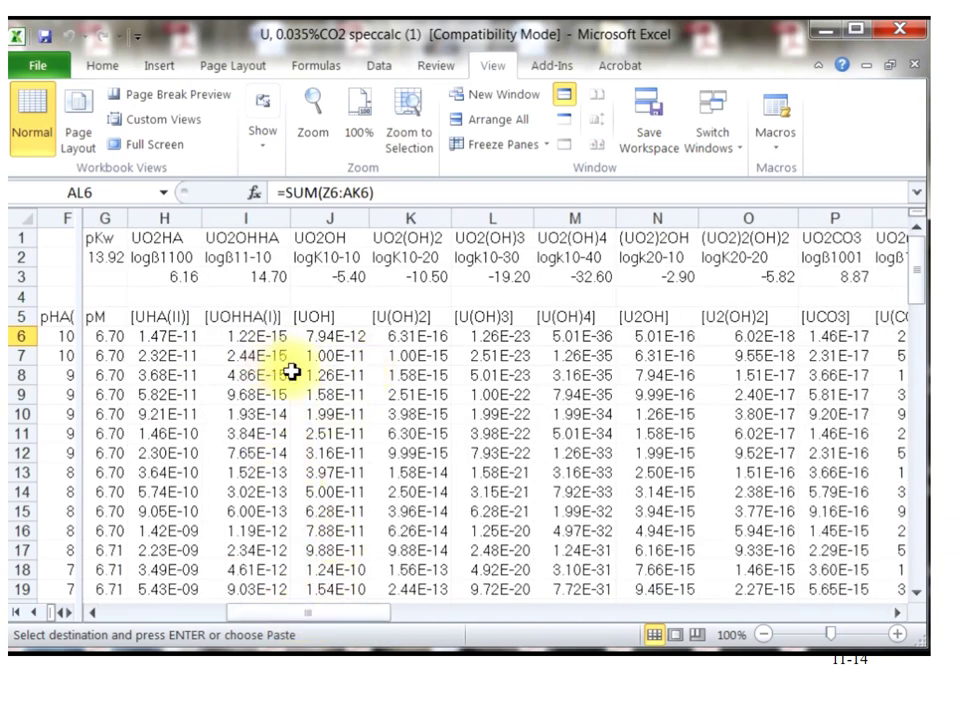
{"action": "left_click_drag", "start_coordinate": [385, 612], "coordinate": [625, 688]}
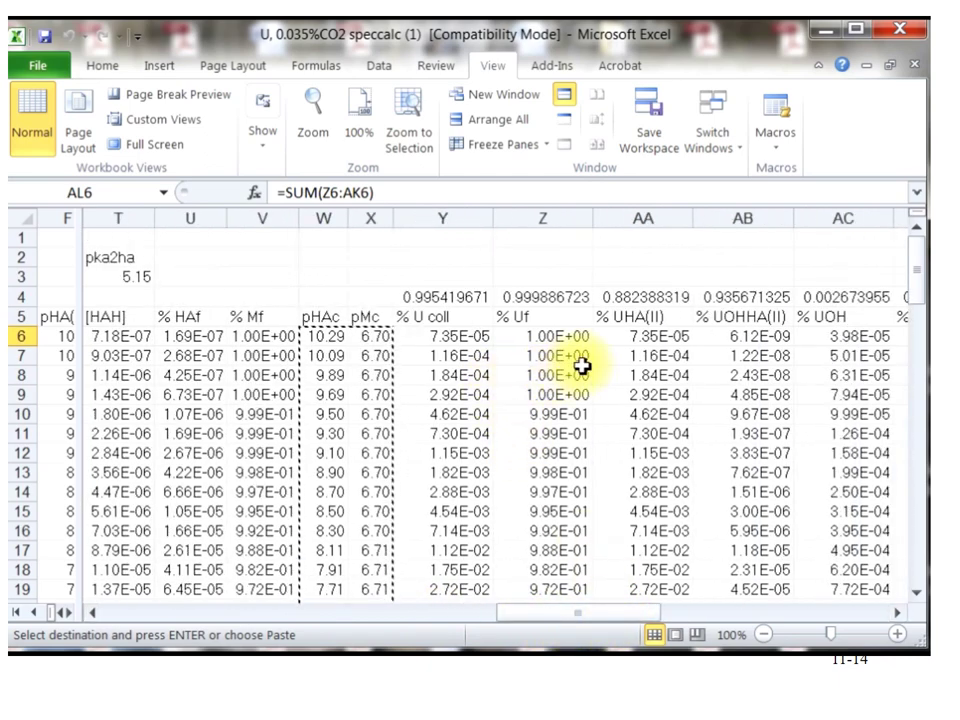
{"action": "scroll", "coordinate": [525, 600], "scroll_direction": "down", "scroll_amount": 10}
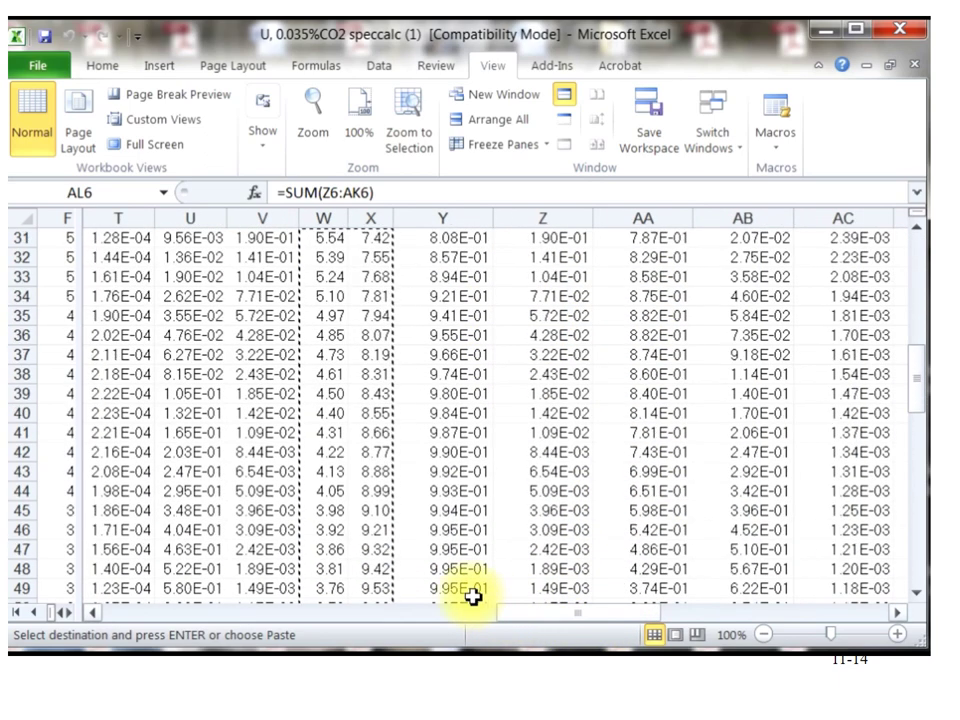
{"action": "scroll", "coordinate": [472, 597], "scroll_direction": "down", "scroll_amount": 4}
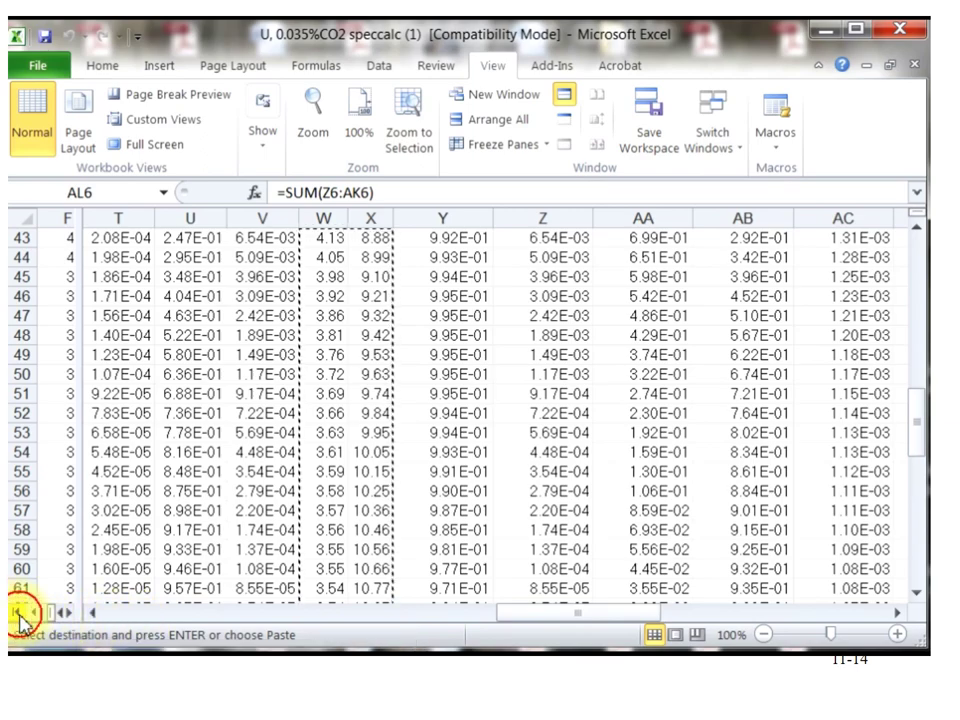
{"action": "left_click_drag", "start_coordinate": [536, 614], "coordinate": [127, 617]}
{"action": "scroll", "coordinate": [180, 587], "scroll_direction": "down", "scroll_amount": 12}
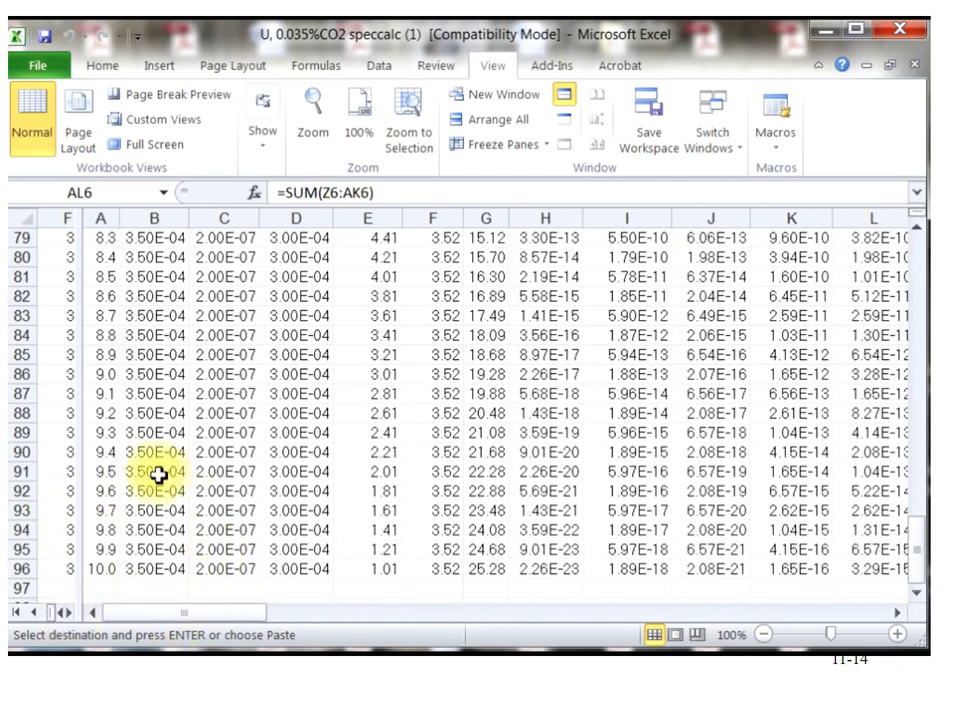
{"action": "left_click", "coordinate": [124, 452]}
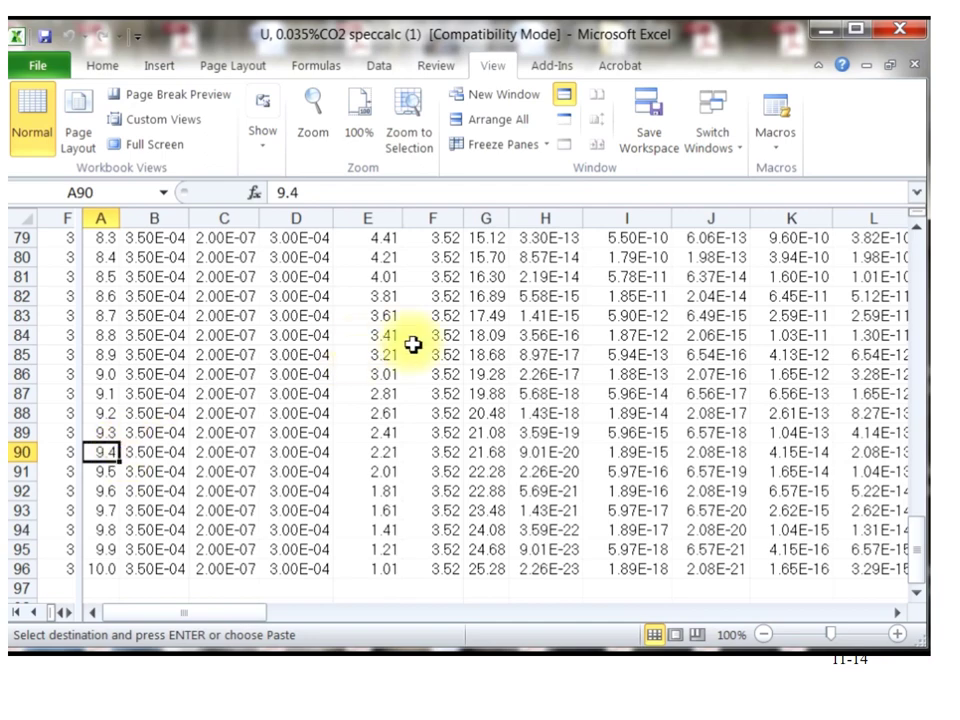
{"action": "scroll", "coordinate": [330, 345], "scroll_direction": "up", "scroll_amount": 17}
{"action": "scroll", "coordinate": [313, 340], "scroll_direction": "up", "scroll_amount": 9}
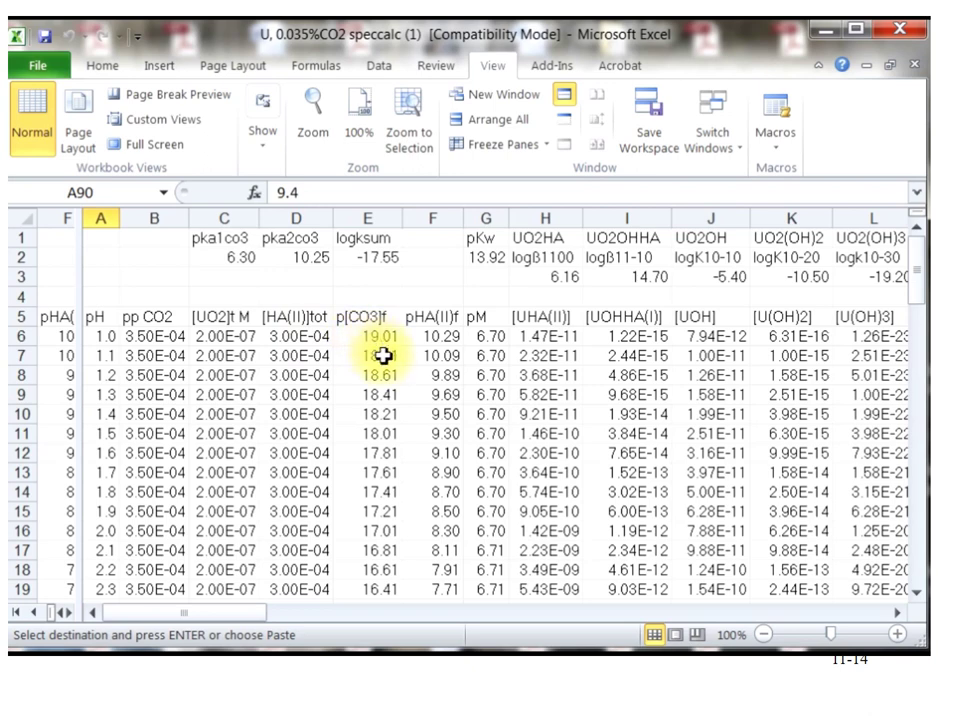
Step: Examine the starting inputs in row 6: pH, total UO2, total HA(II) and CO2 partial pressure
{"action": "left_click", "coordinate": [101, 340]}
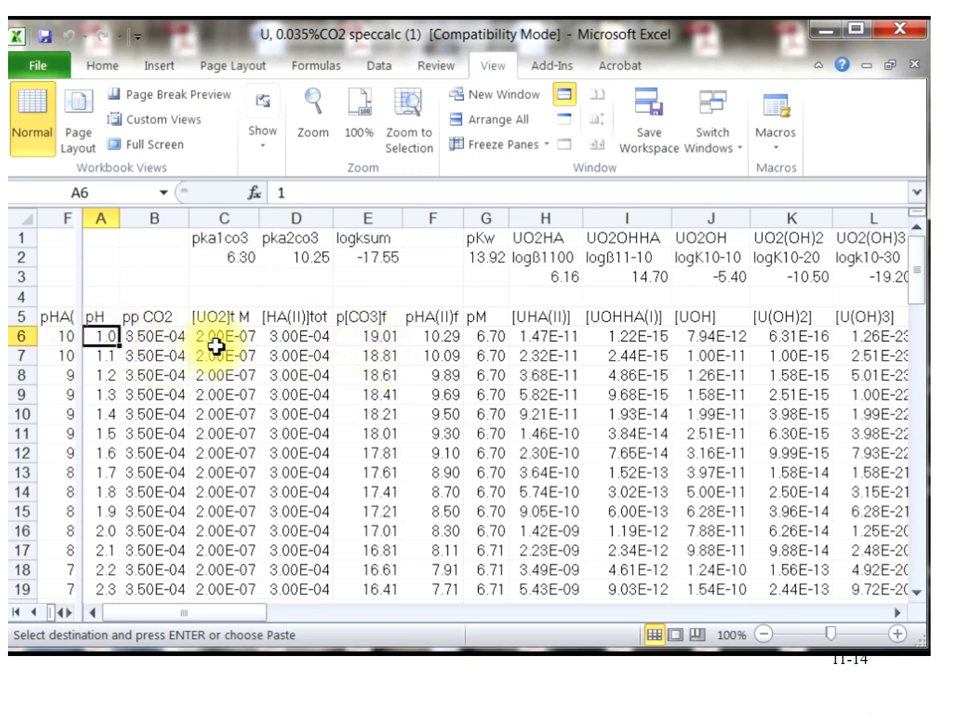
{"action": "left_click", "coordinate": [197, 343]}
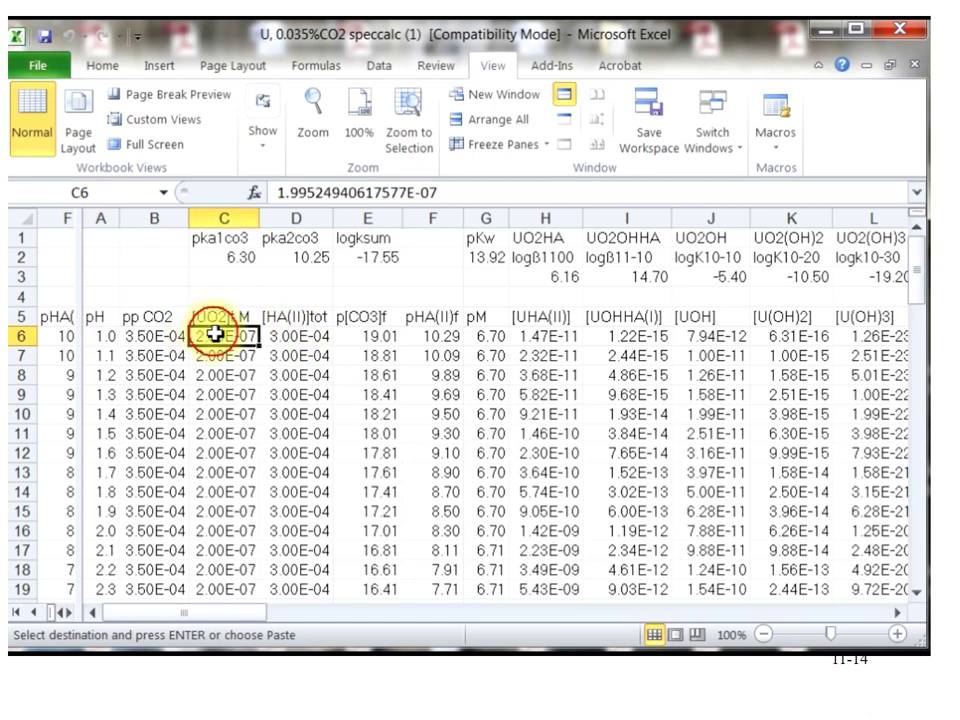
{"action": "left_click", "coordinate": [290, 343]}
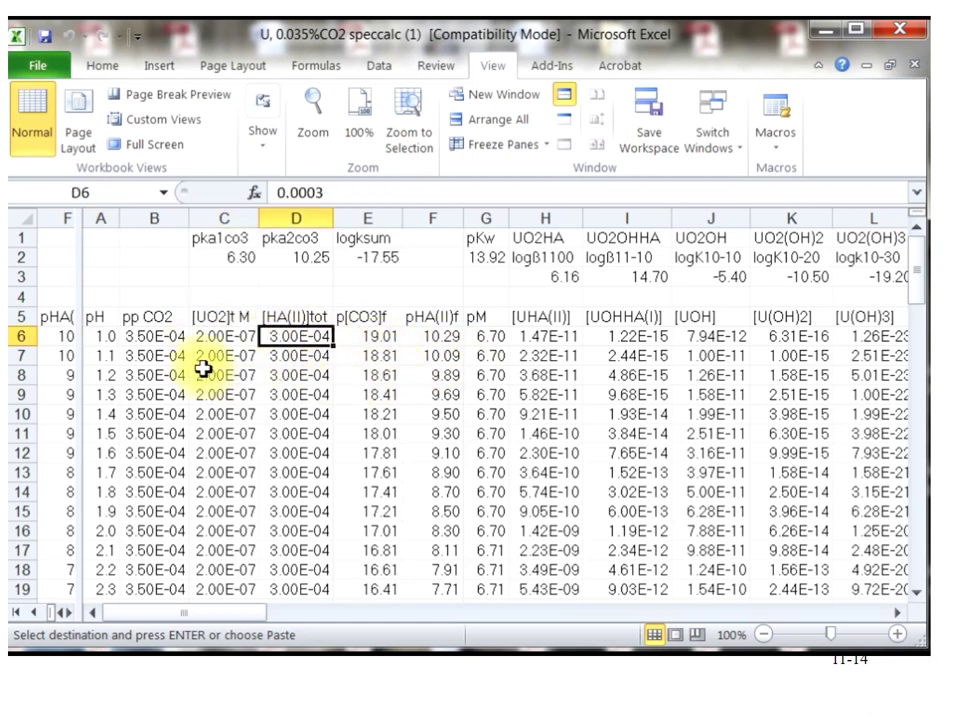
{"action": "left_click", "coordinate": [176, 340]}
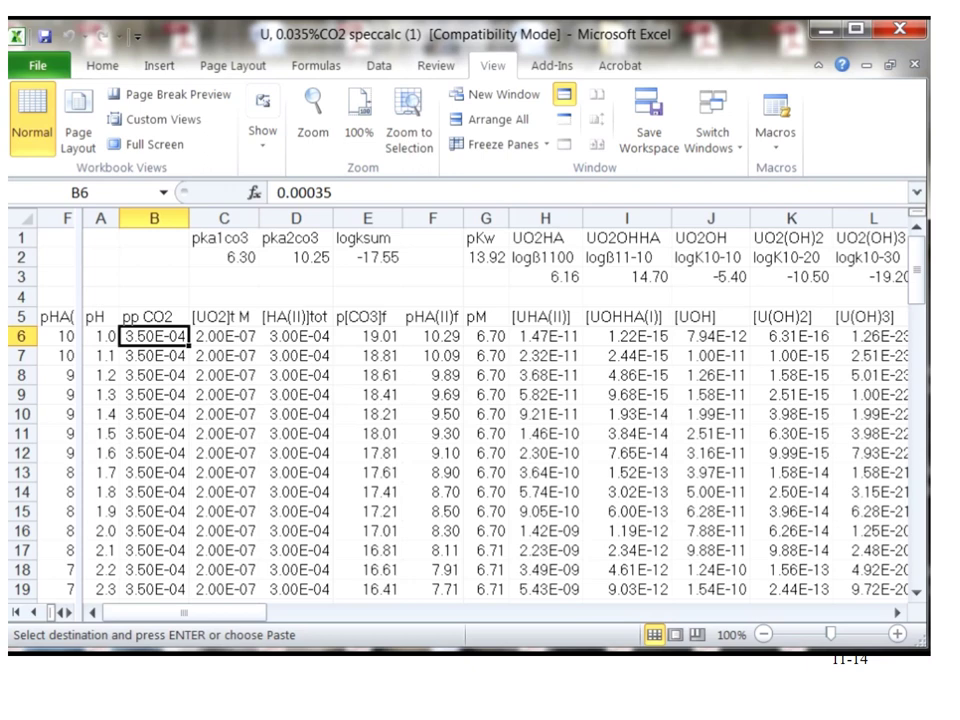
{"action": "key", "text": "Right"}
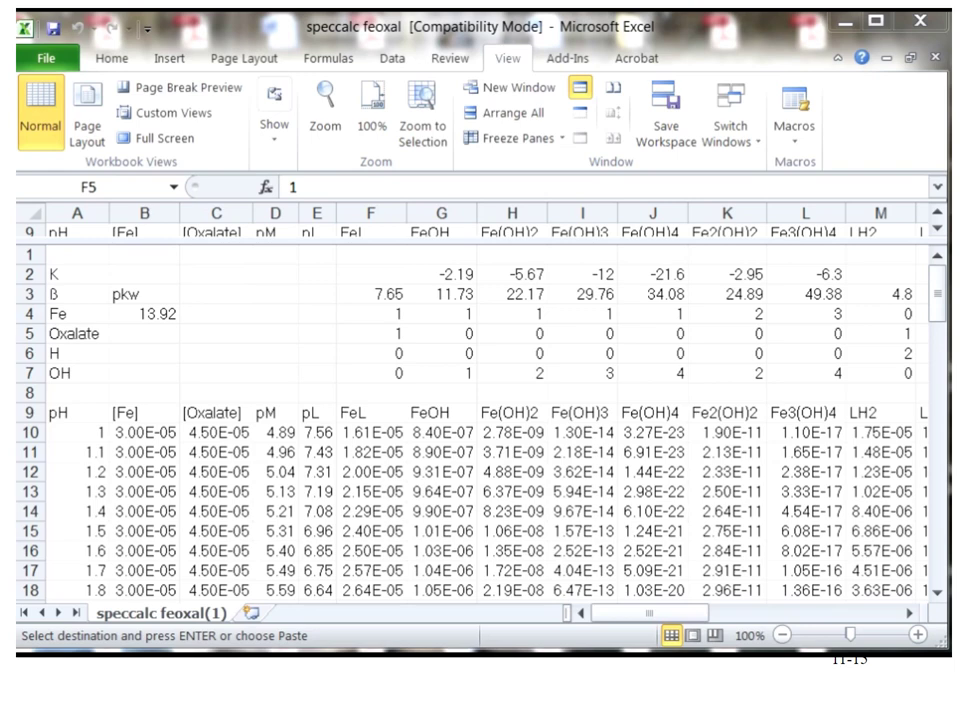
Step: Return to the uranium workbook and trace the cells referenced by the [UHA(II)] formula in H6, leaving the formula as it is
{"action": "key", "text": "ctrl+Tab"}
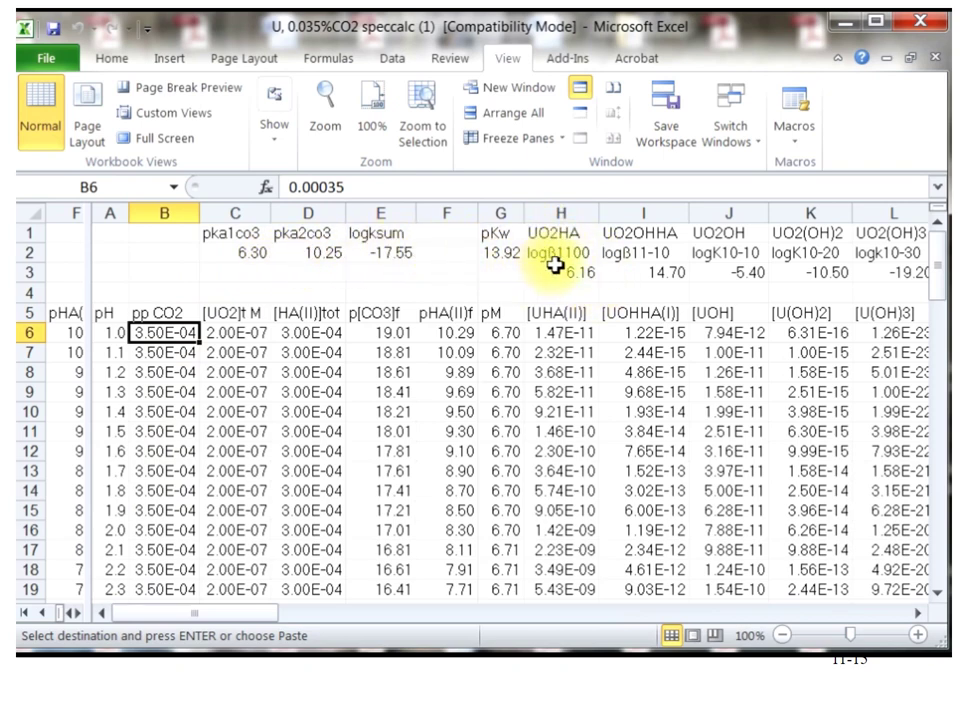
{"action": "left_click", "coordinate": [561, 333]}
{"action": "left_click", "coordinate": [378, 186]}
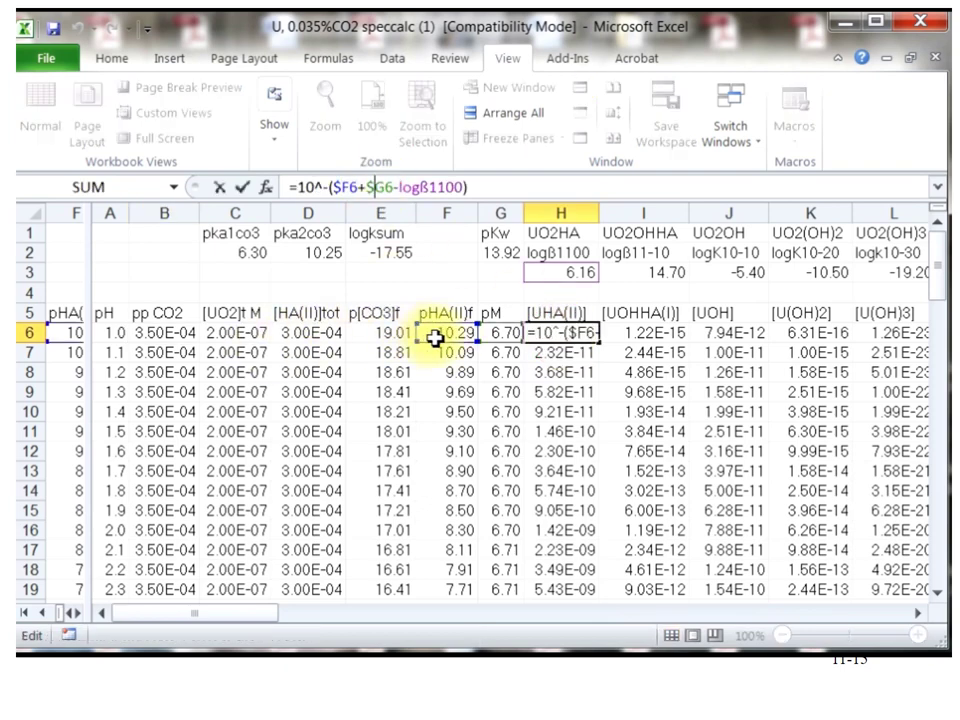
{"action": "left_click", "coordinate": [384, 187]}
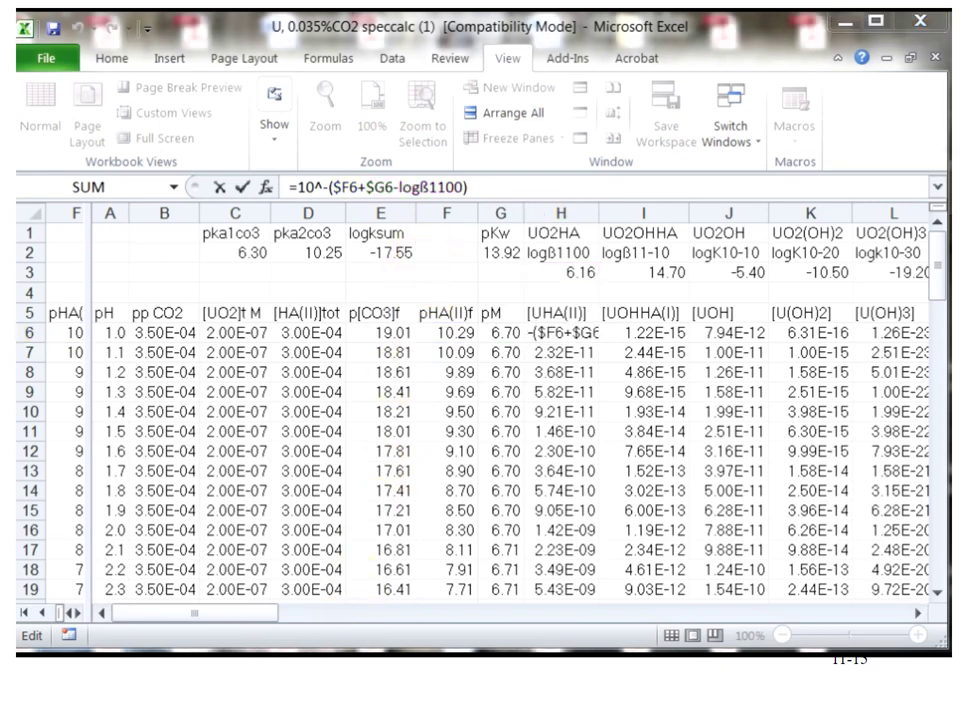
{"action": "key", "text": "Escape"}
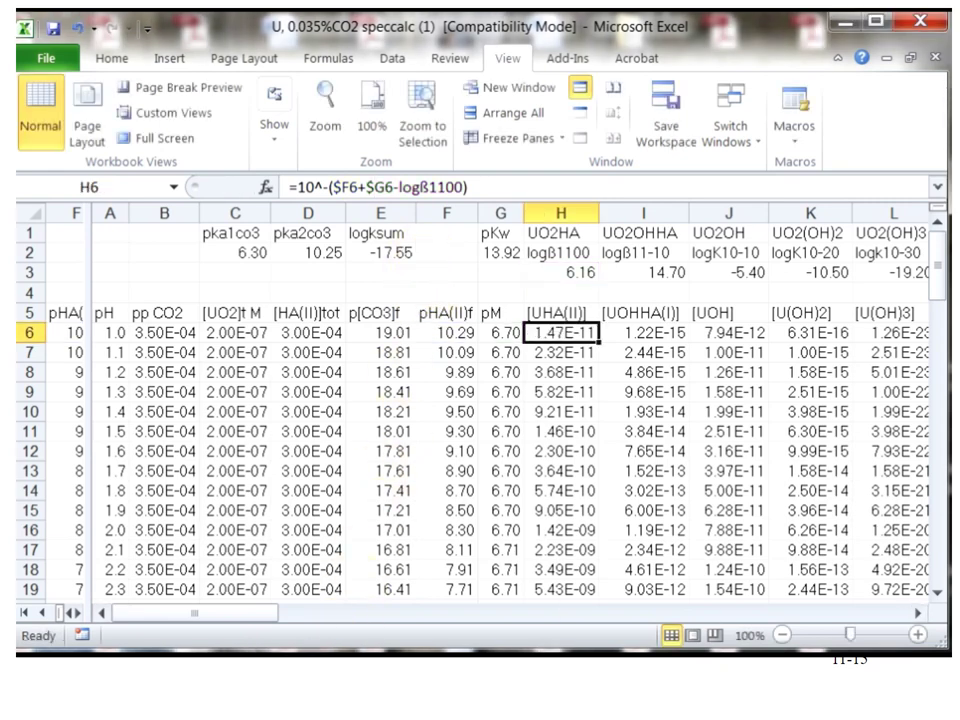
{"action": "key", "text": "alt+Tab"}
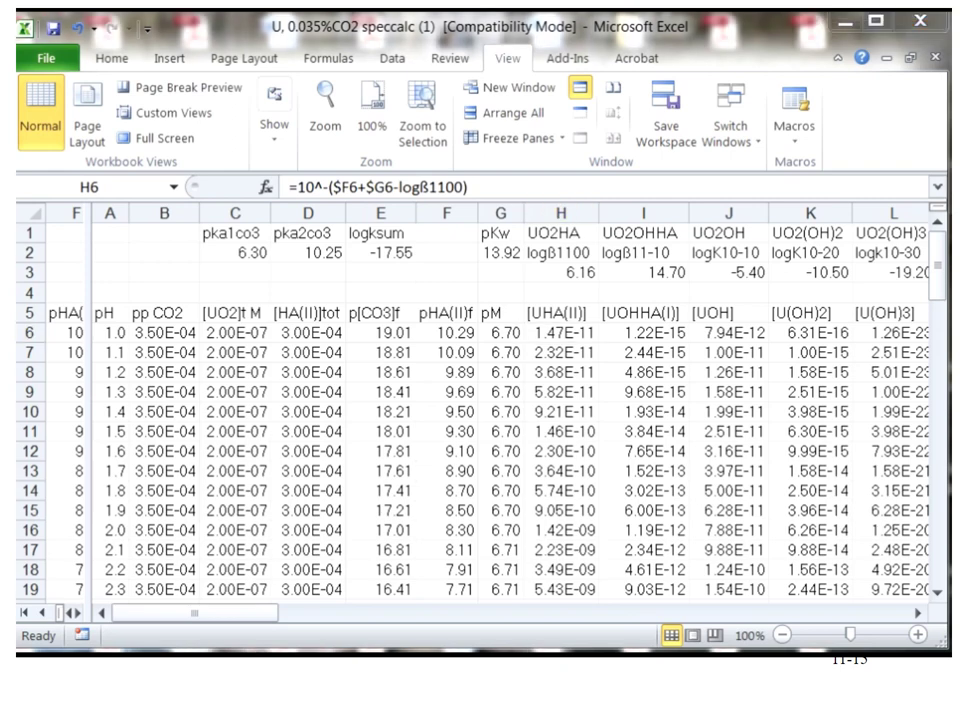
Step: Switch to the speccalc feoxal workbook and trace the cells referenced by the FeL formula in F10
{"action": "key", "text": "alt+Tab"}
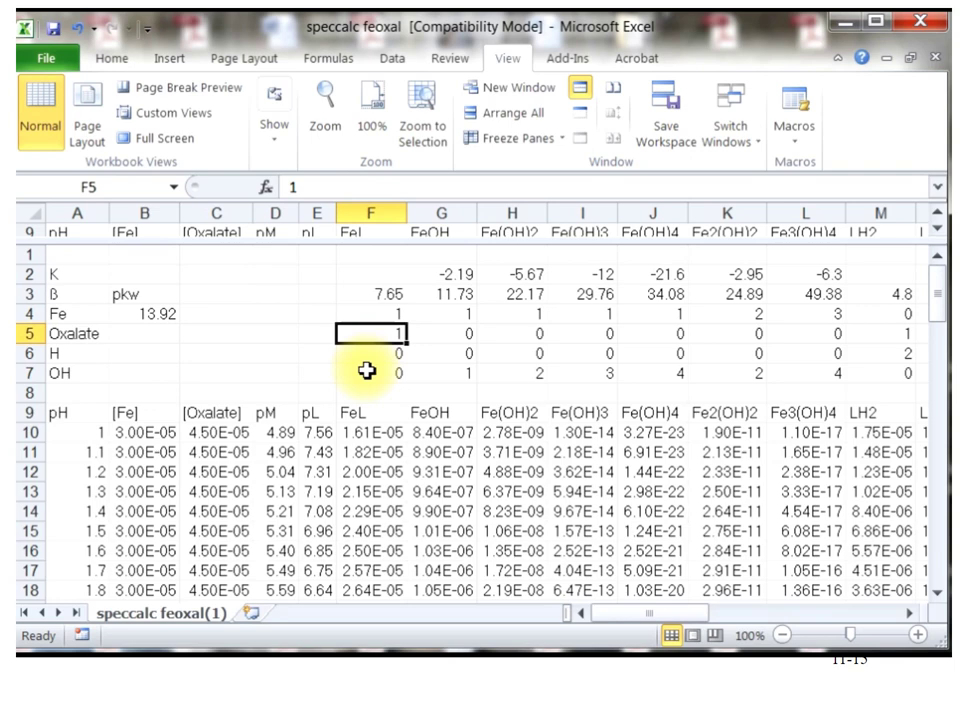
{"action": "left_click", "coordinate": [357, 437]}
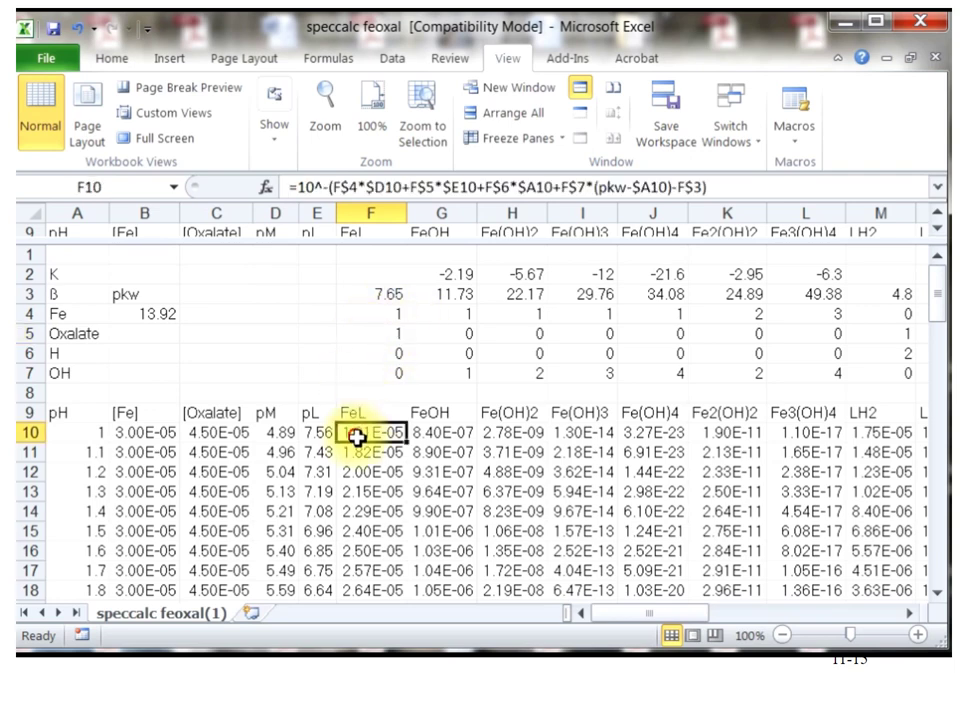
{"action": "left_click", "coordinate": [372, 197]}
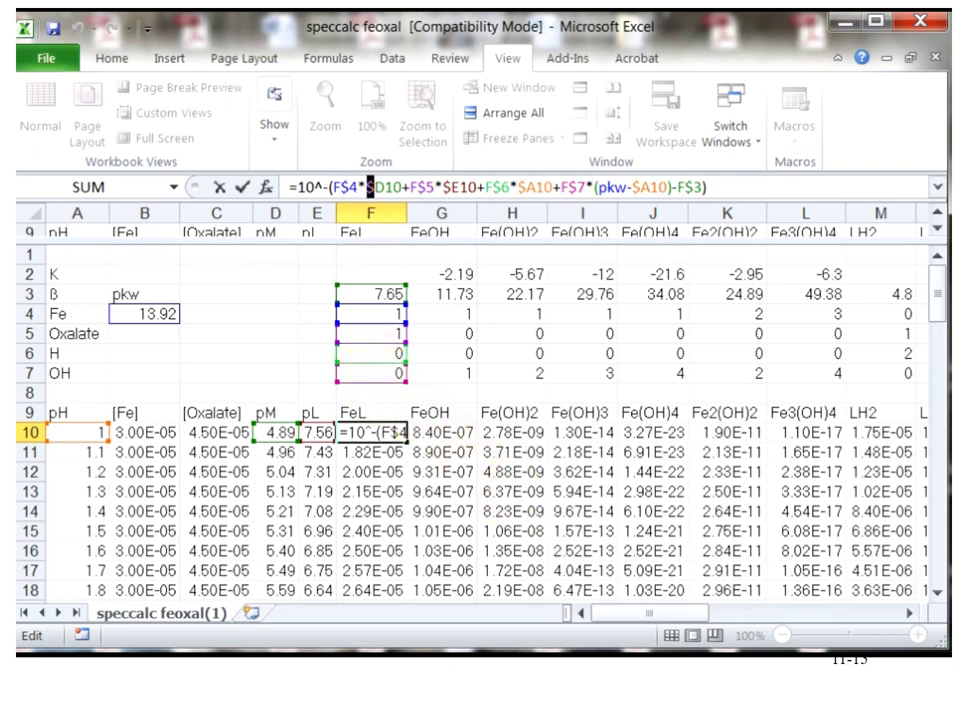
{"action": "left_click", "coordinate": [393, 391]}
{"action": "key", "text": "BackSpace"}
{"action": "key", "text": "BackSpace"}
{"action": "type", "text": "$"}
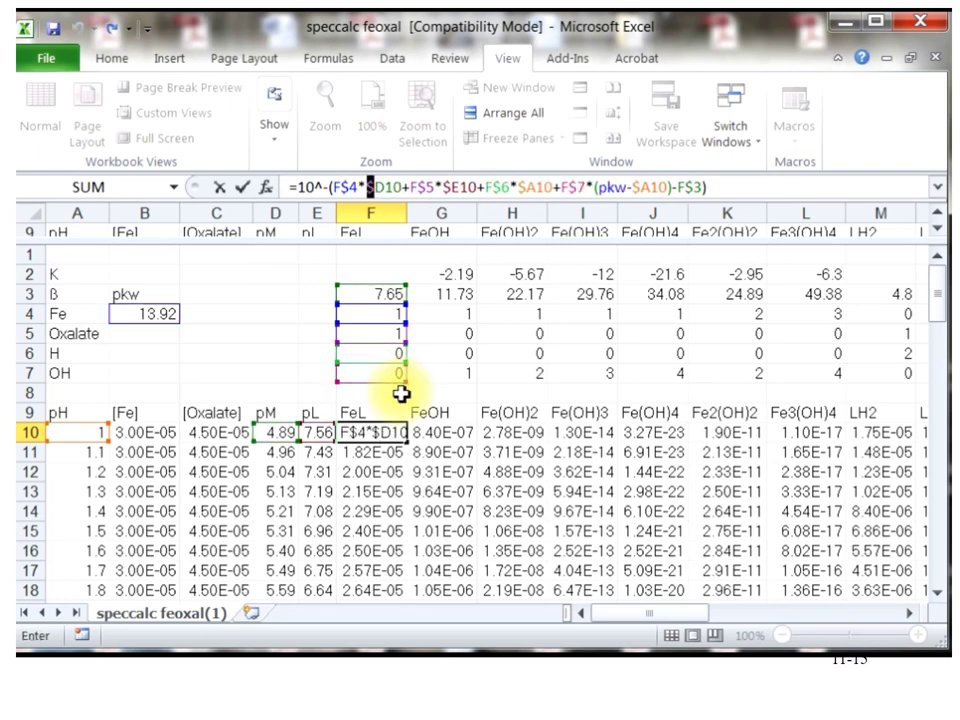
{"action": "key", "text": "Up"}
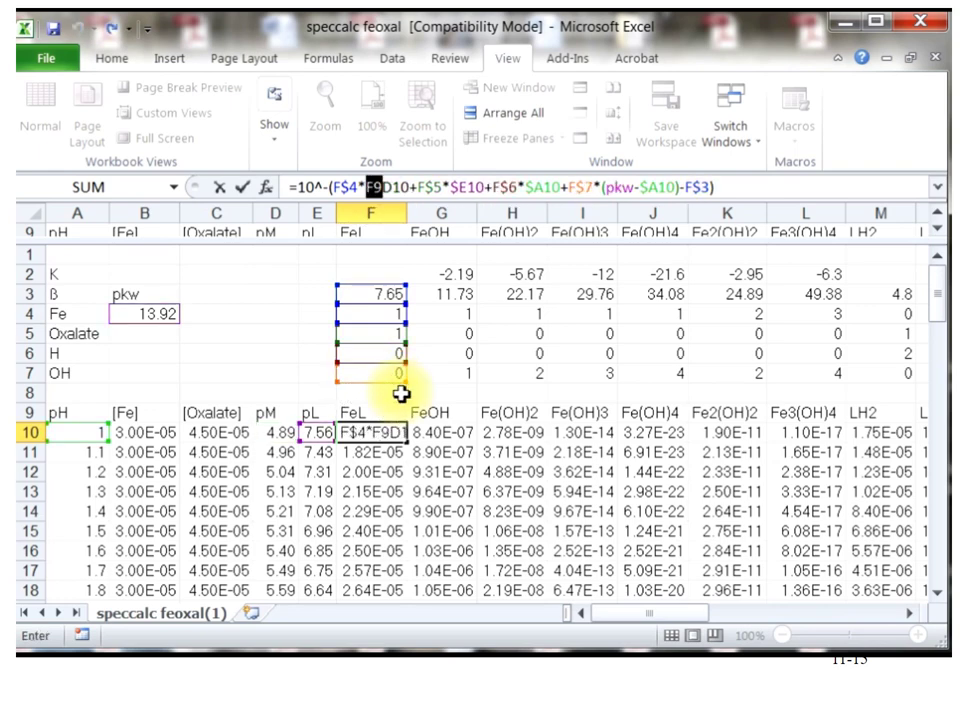
{"action": "type", "text": "F8"}
{"action": "key", "text": "shift+Left"}
{"action": "key", "text": "shift+Left"}
{"action": "key", "text": "Return"}
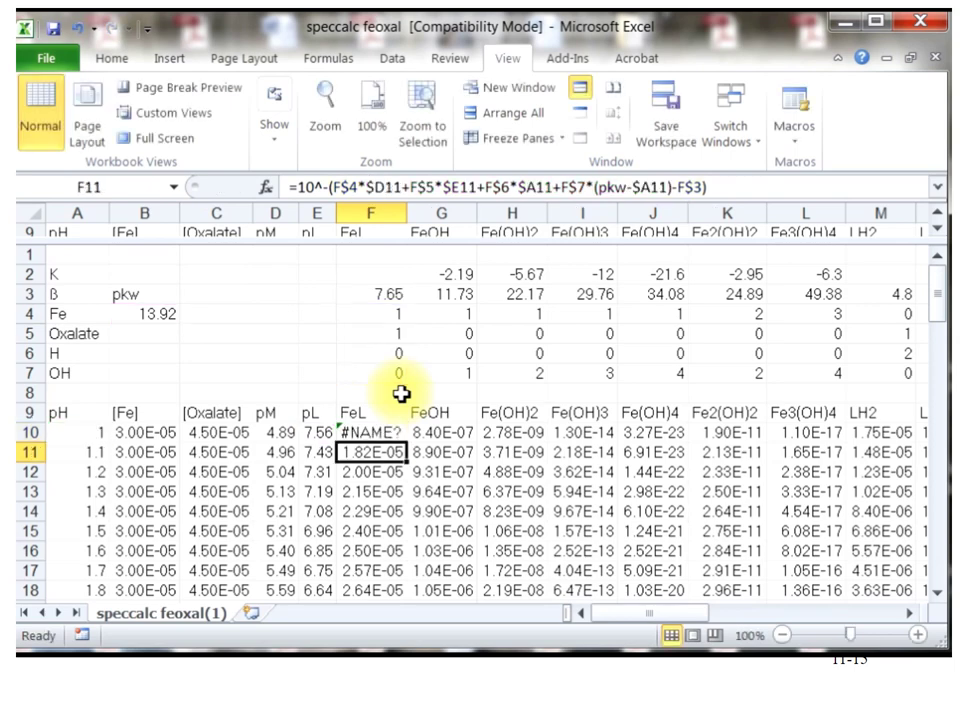
Step: Restore the FeL formula in F10 by copying the formula from F11 over it
{"action": "key", "text": "ctrl+c"}
{"action": "left_click", "coordinate": [388, 433]}
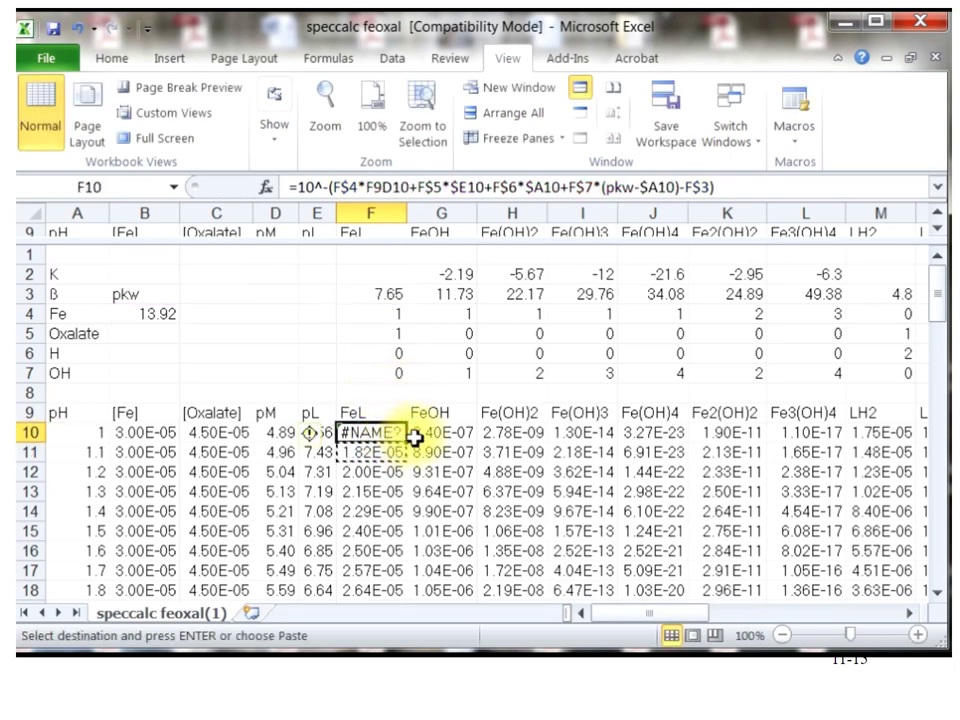
{"action": "key", "text": "ctrl+v"}
Step: Review the oxalate coefficients in row 5 across the species columns, along with the constants and coefficients in the surrounding rows
{"action": "left_click", "coordinate": [294, 330]}
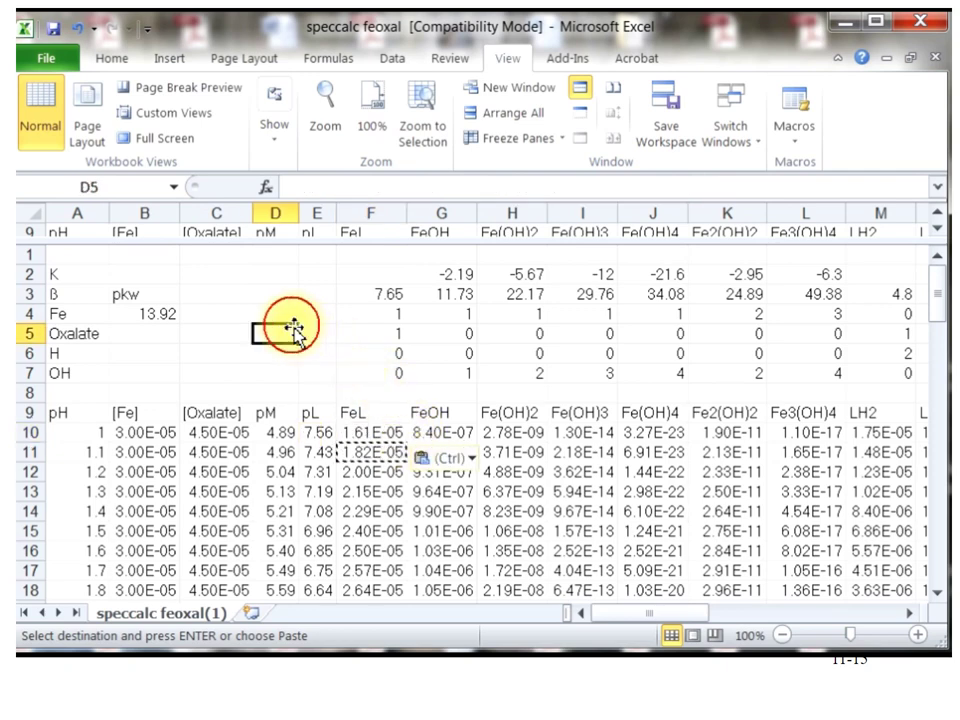
{"action": "key", "text": "Right"}
{"action": "key", "text": "Right"}
{"action": "key", "text": "Right"}
{"action": "key", "text": "Right"}
{"action": "key", "text": "Right"}
{"action": "key", "text": "Right"}
{"action": "key", "text": "Right"}
{"action": "key", "text": "Right"}
{"action": "key", "text": "Right"}
{"action": "key", "text": "Right"}
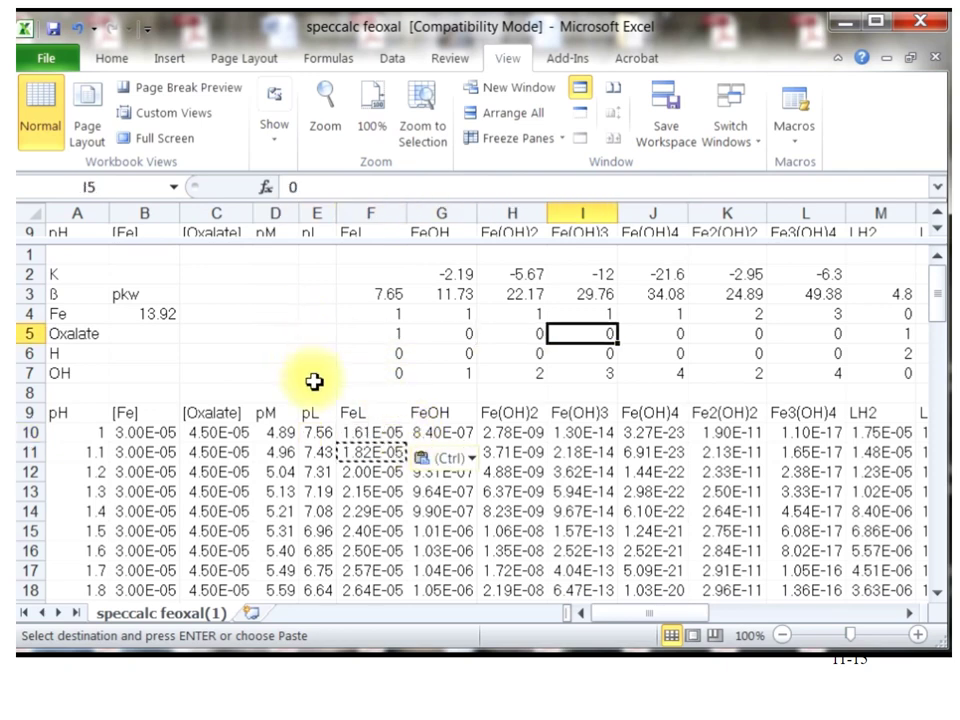
{"action": "key", "text": "Right"}
{"action": "key", "text": "Right"}
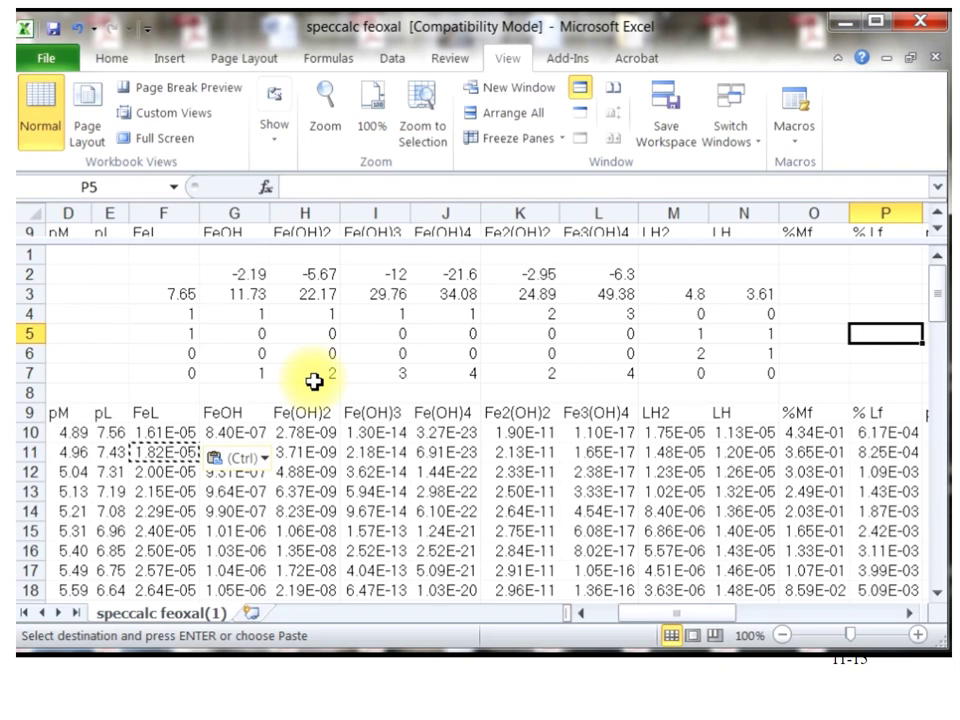
{"action": "key", "text": "Up"}
{"action": "key", "text": "Up"}
{"action": "key", "text": "Up"}
{"action": "key", "text": "Up"}
{"action": "key", "text": "Down"}
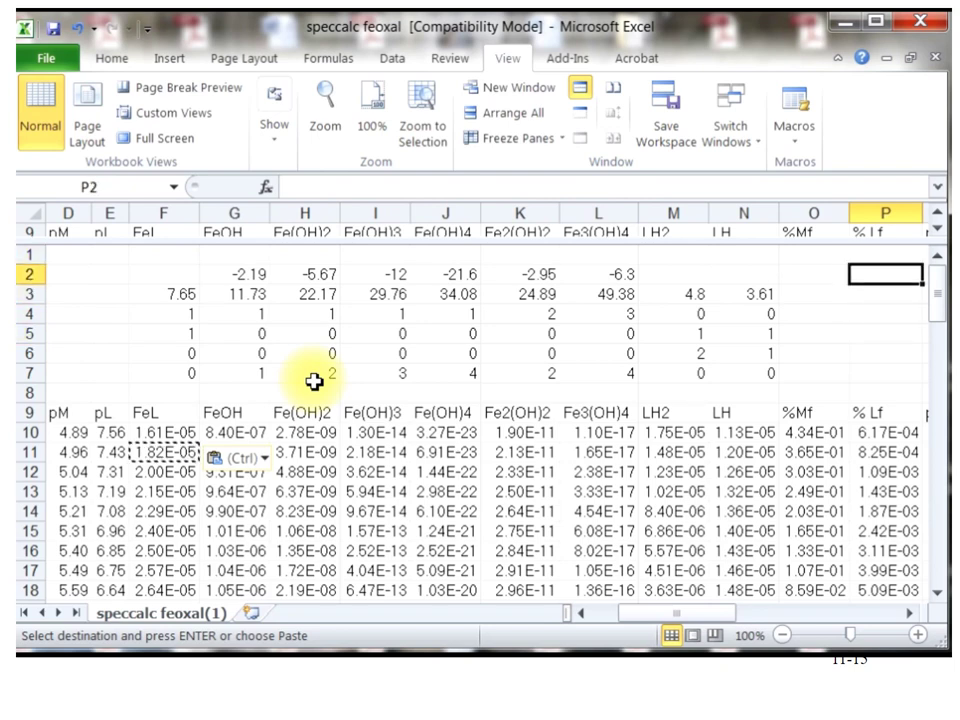
{"action": "key", "text": "Down"}
{"action": "key", "text": "Down"}
{"action": "key", "text": "Down"}
{"action": "key", "text": "Down"}
{"action": "key", "text": "Down"}
{"action": "key", "text": "Down"}
Step: Review the pMc, pLc and percentage columns of the iron oxalate table, and return to the pH column
{"action": "key", "text": "Right"}
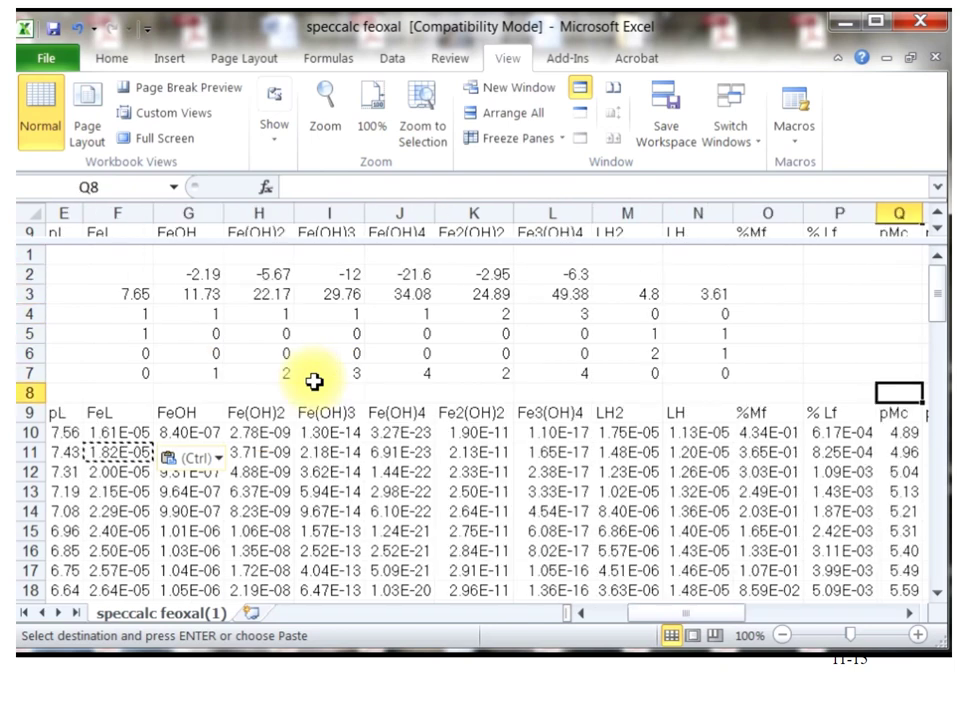
{"action": "key", "text": "Right"}
{"action": "key", "text": "Right"}
{"action": "key", "text": "Right"}
{"action": "key", "text": "Right"}
{"action": "key", "text": "Down"}
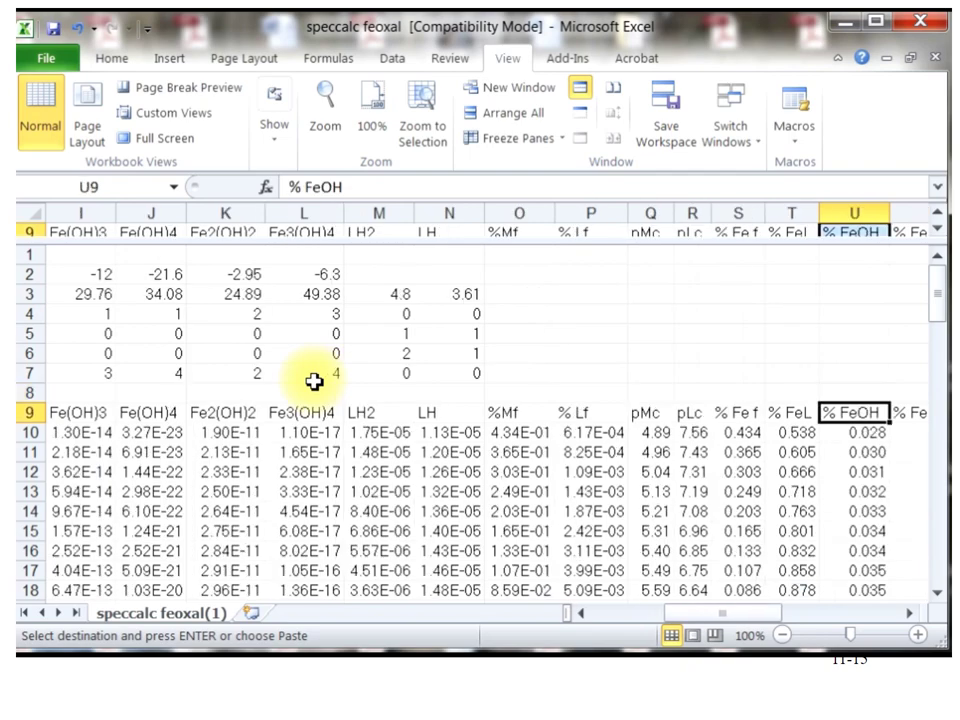
{"action": "key", "text": "Right"}
{"action": "key", "text": "Right"}
{"action": "key", "text": "Left"}
{"action": "key", "text": "Left"}
{"action": "key", "text": "Left"}
{"action": "key", "text": "Left"}
{"action": "key", "text": "Left"}
{"action": "key", "text": "Left"}
{"action": "key", "text": "Left"}
{"action": "key", "text": "Left"}
{"action": "key", "text": "Left"}
{"action": "key", "text": "Left"}
{"action": "key", "text": "Left"}
{"action": "key", "text": "Left"}
{"action": "key", "text": "Left"}
{"action": "key", "text": "Left"}
{"action": "key", "text": "Left"}
{"action": "key", "text": "Left"}
{"action": "key", "text": "Left"}
{"action": "key", "text": "Left"}
{"action": "key", "text": "Left"}
{"action": "key", "text": "Left"}
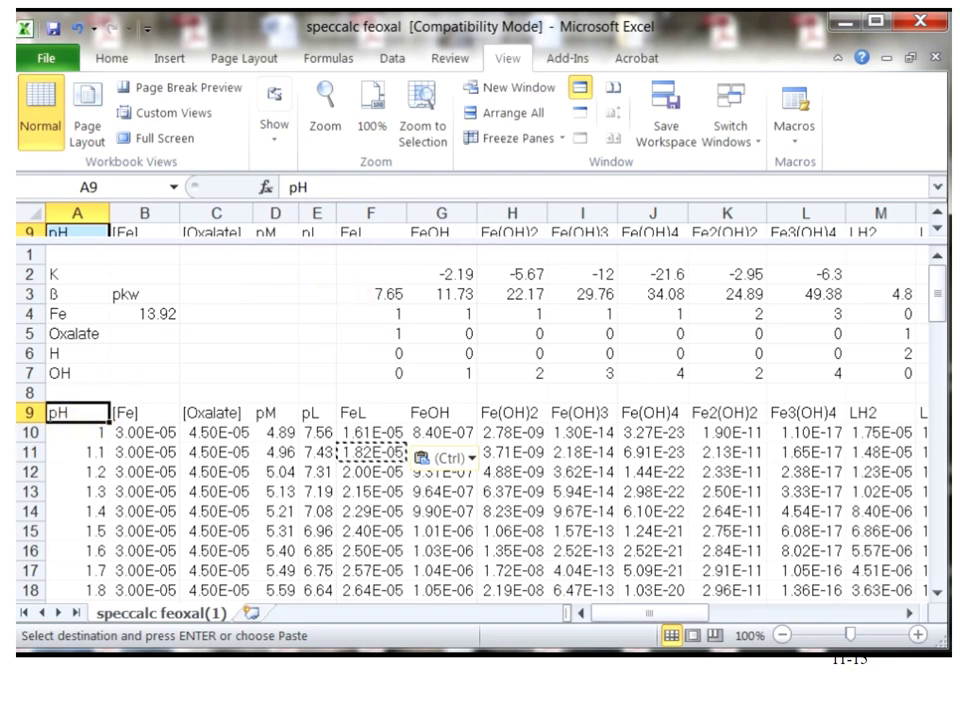
{"action": "key", "text": "Right"}
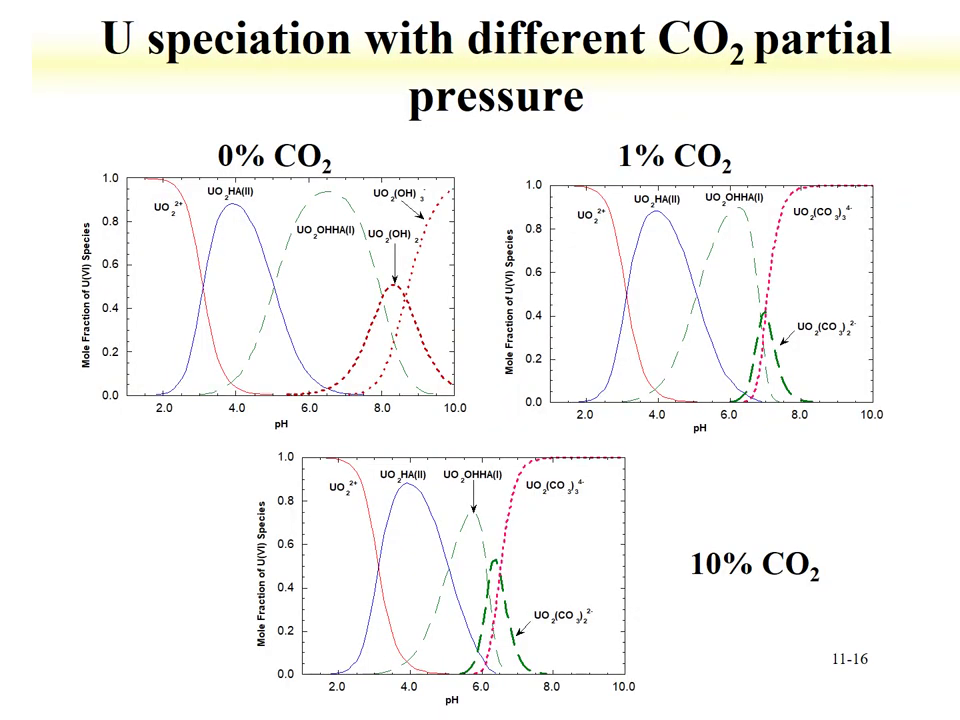
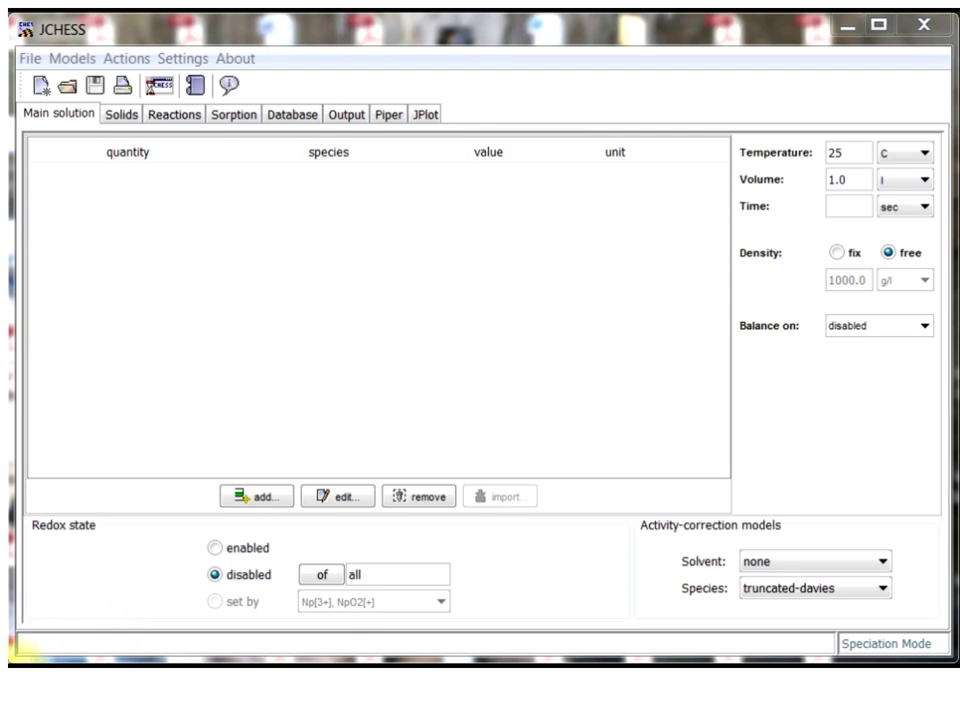
Step: In JCHESS, add pH with a value of 2 to the main solution
{"action": "left_click", "coordinate": [260, 500]}
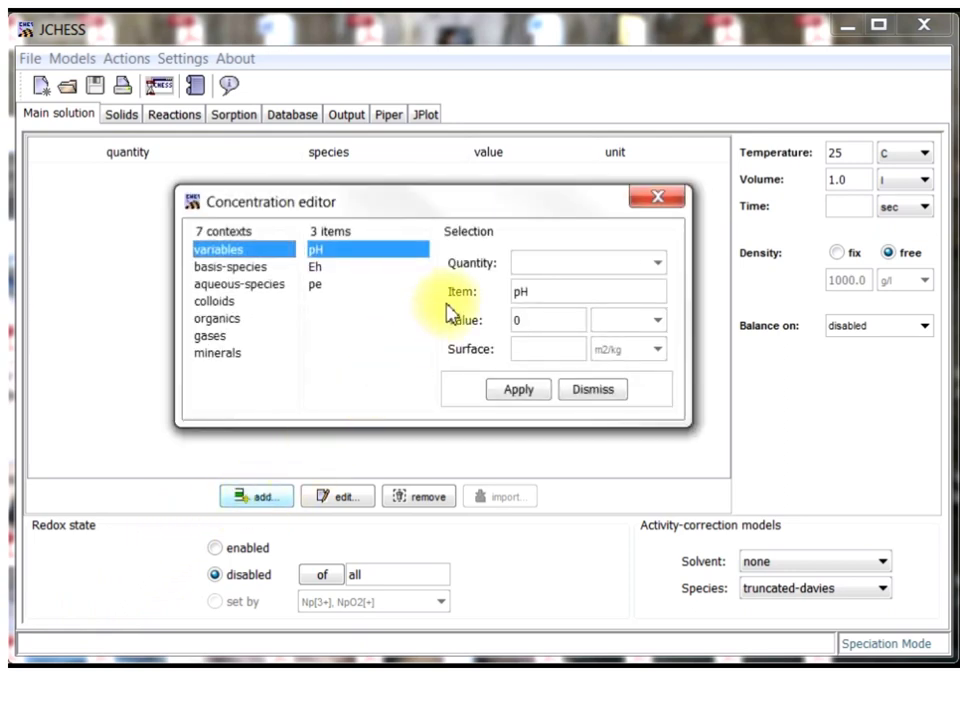
{"action": "left_click_drag", "start_coordinate": [529, 326], "coordinate": [502, 320]}
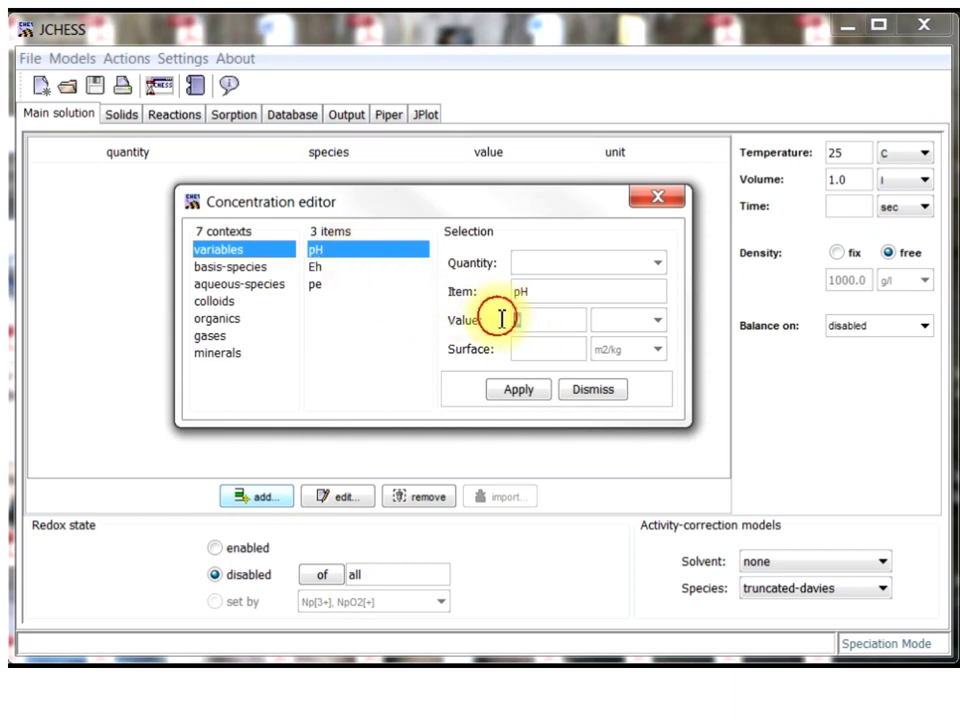
{"action": "left_click", "coordinate": [524, 392]}
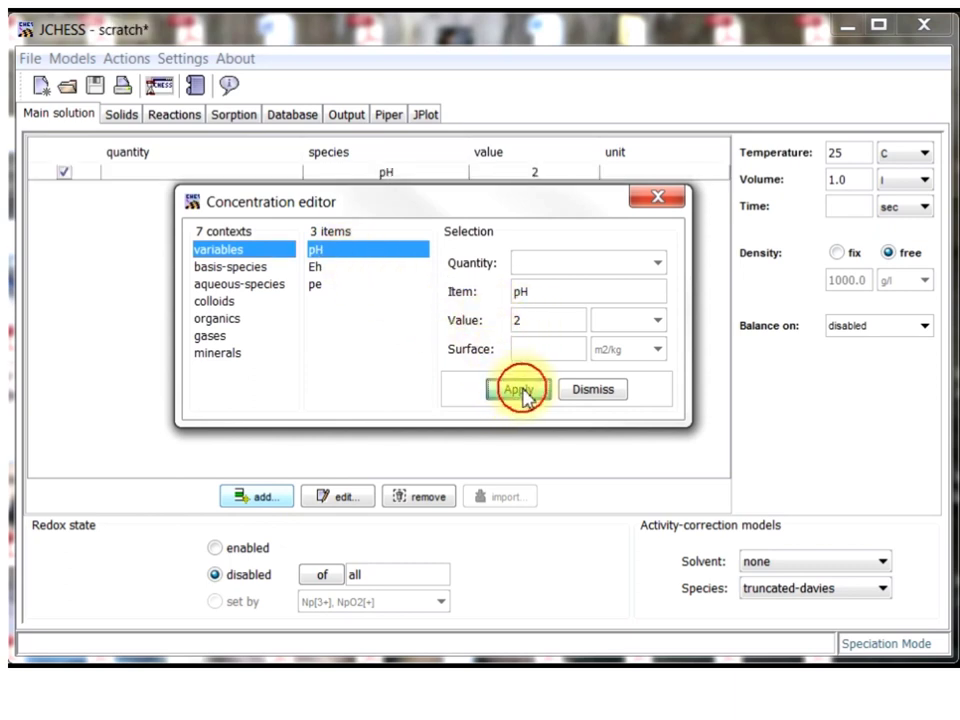
Step: Add the basis species UO2[2+] to the main solution with a total concentration of 1 mmol/l and close the editor
{"action": "left_click", "coordinate": [247, 268]}
{"action": "left_click_drag", "start_coordinate": [570, 291], "coordinate": [444, 295]}
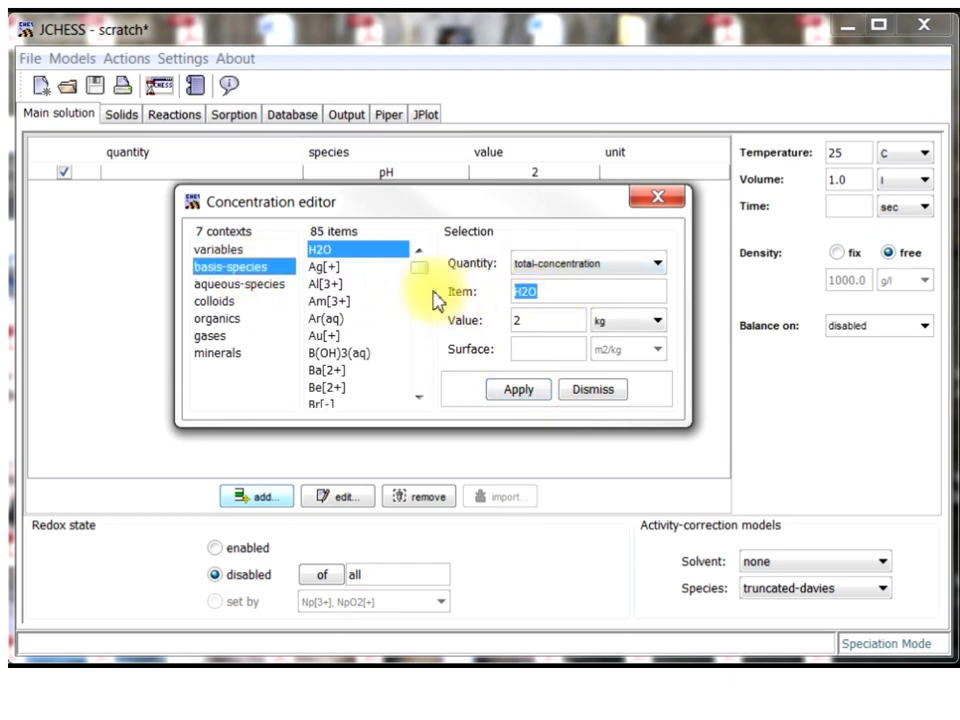
{"action": "type", "text": "uo2"}
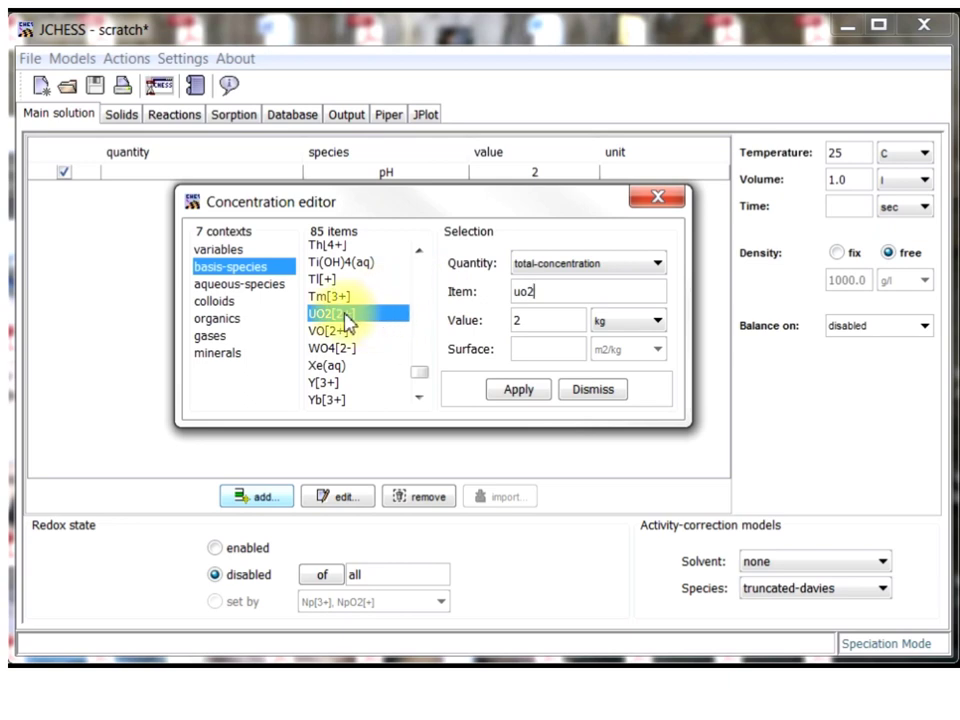
{"action": "left_click_drag", "start_coordinate": [574, 328], "coordinate": [485, 337]}
{"action": "type", "text": "1"}
{"action": "left_click", "coordinate": [655, 322]}
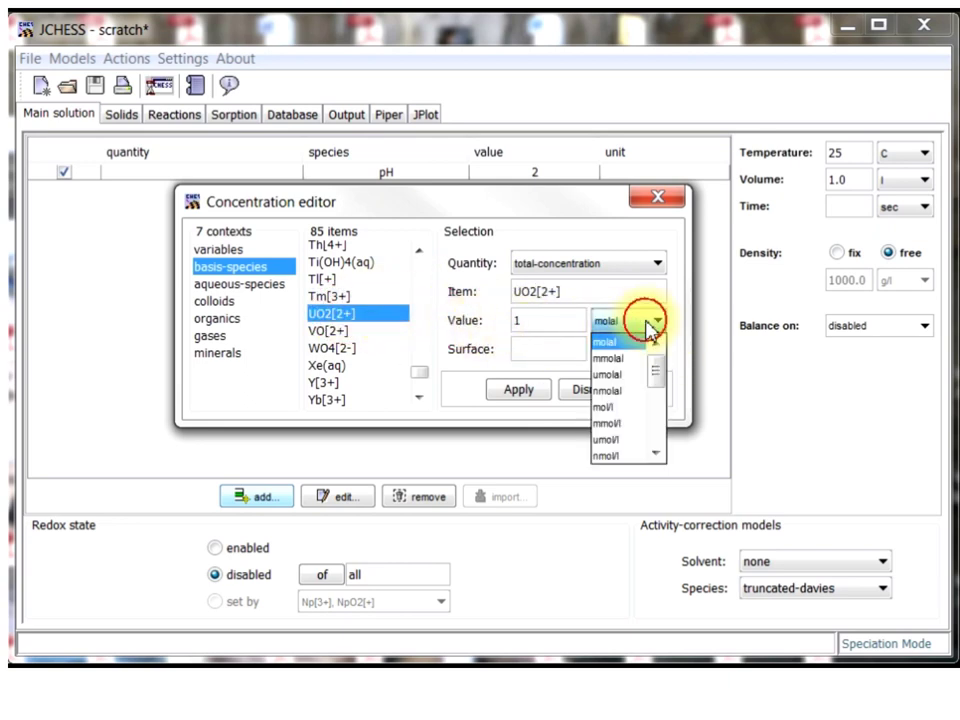
{"action": "left_click", "coordinate": [628, 424]}
{"action": "left_click", "coordinate": [519, 392]}
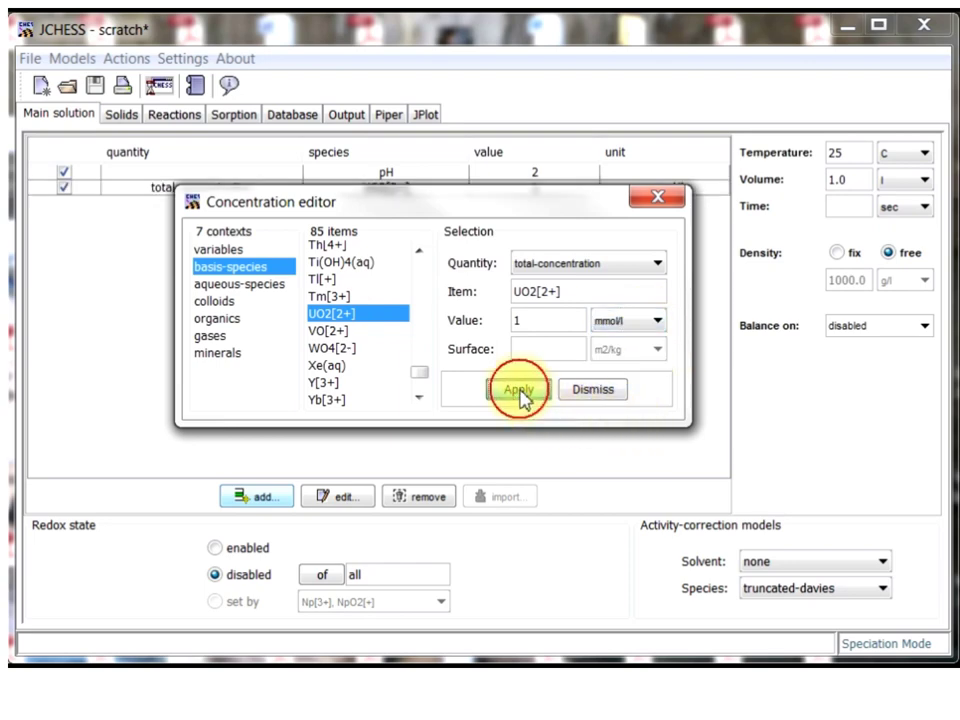
{"action": "left_click", "coordinate": [592, 392]}
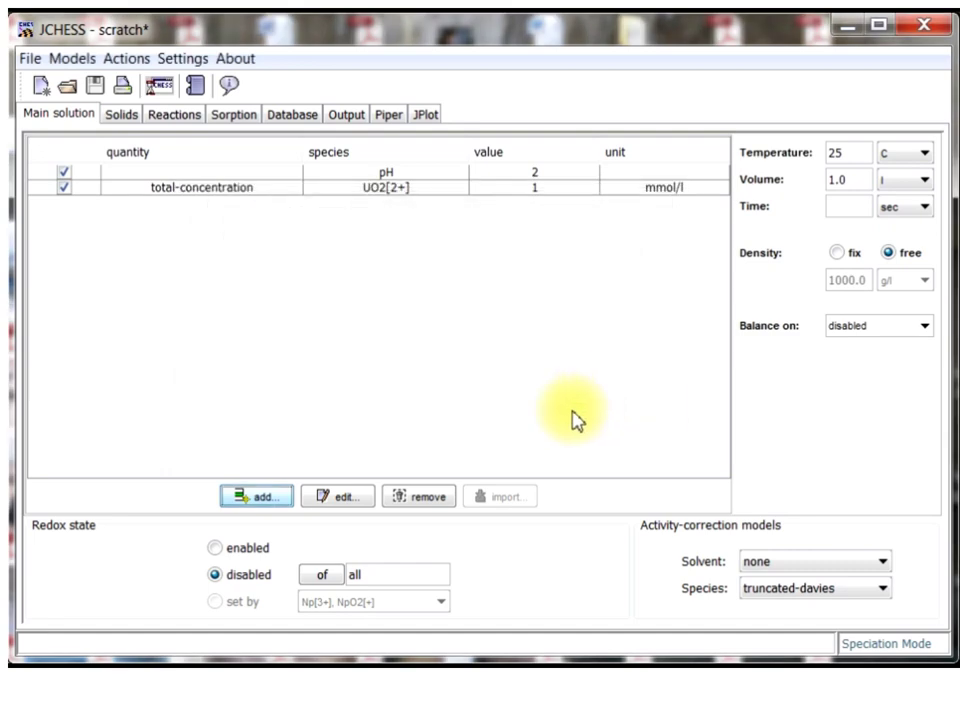
Step: Set up a titration reaction that varies pH up to 12
{"action": "left_click", "coordinate": [170, 120]}
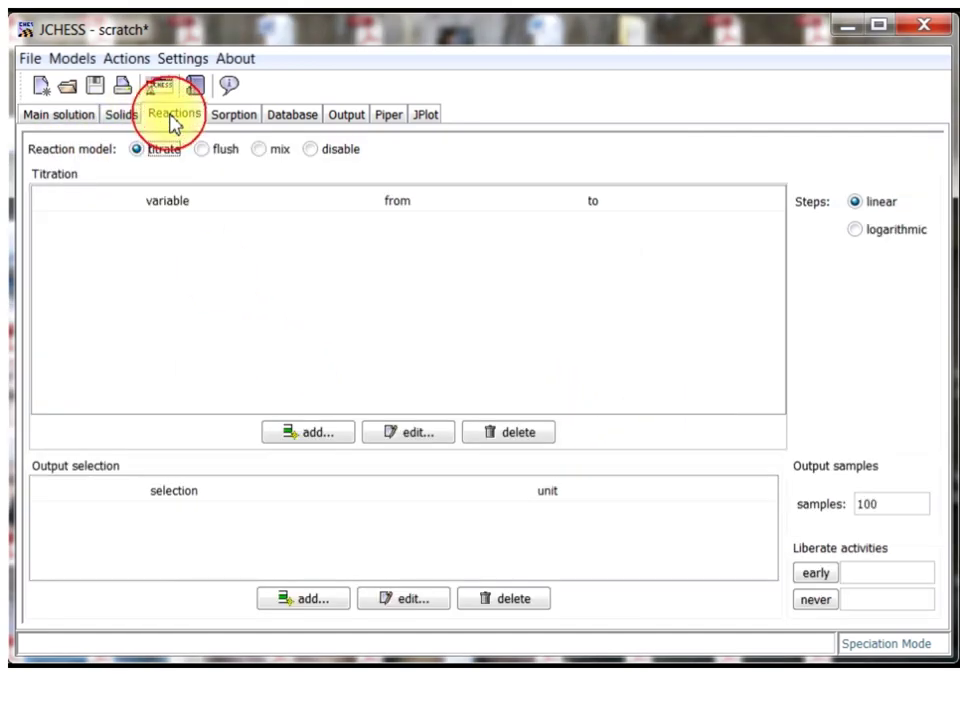
{"action": "left_click", "coordinate": [306, 432]}
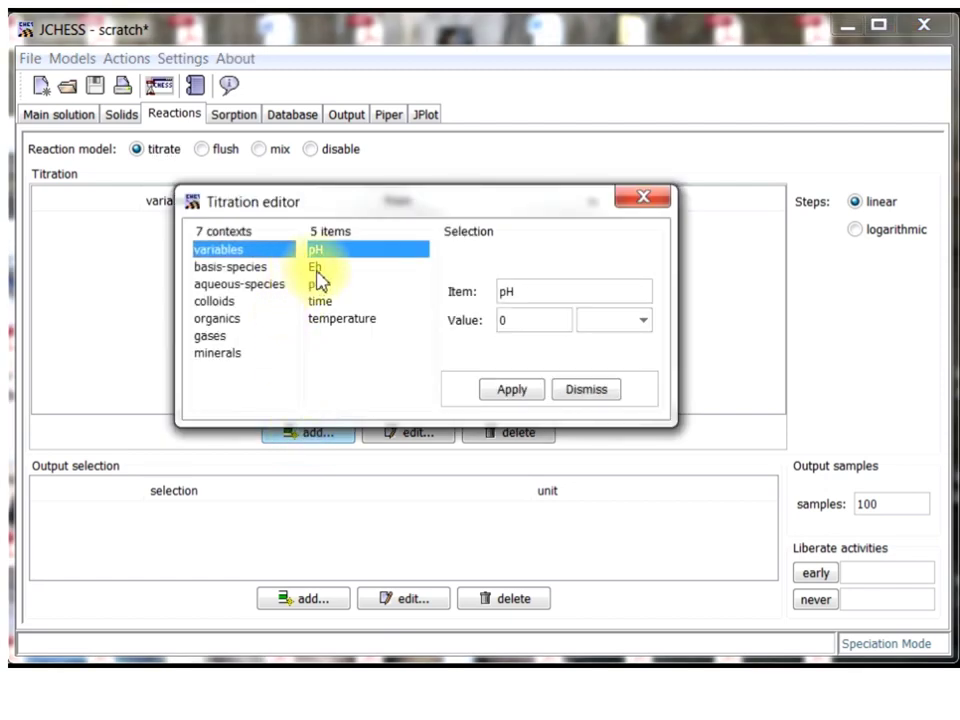
{"action": "double_click", "coordinate": [507, 320]}
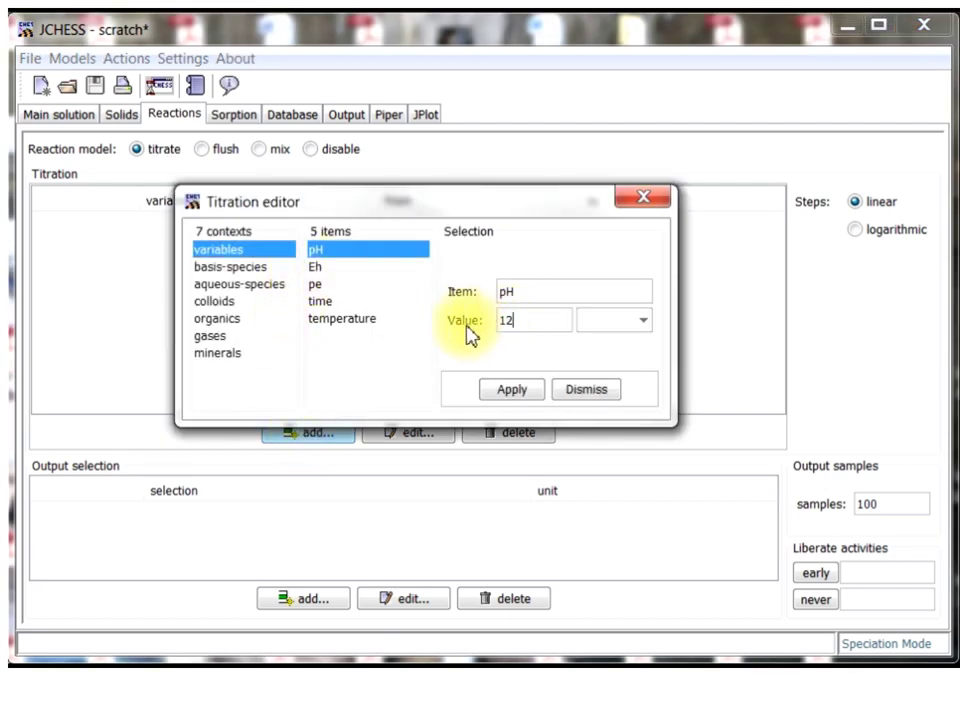
{"action": "left_click", "coordinate": [510, 389]}
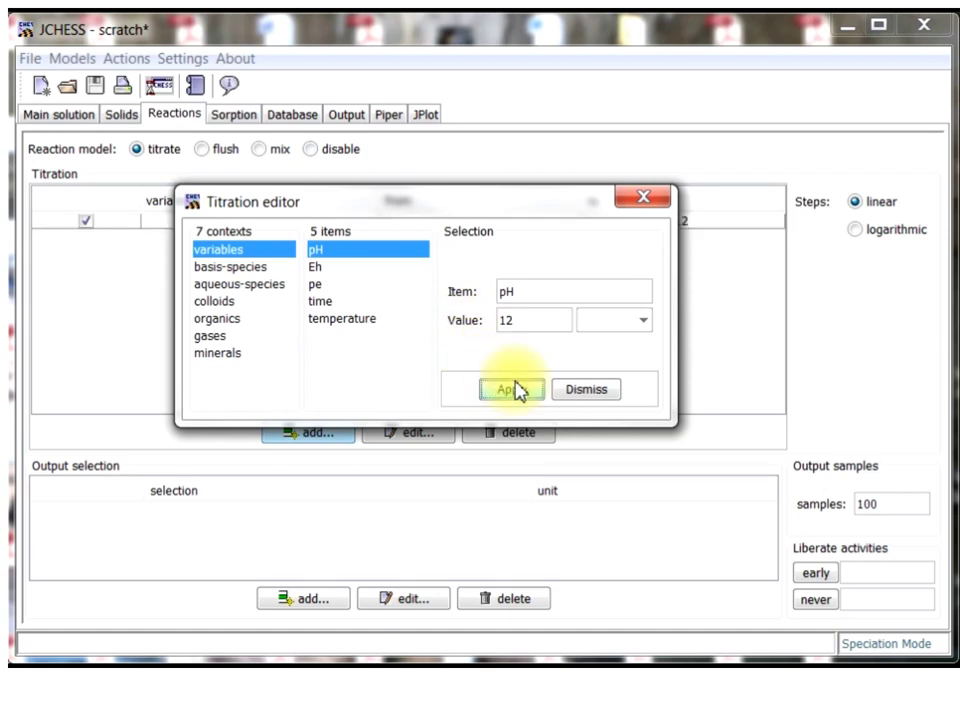
{"action": "left_click", "coordinate": [580, 391]}
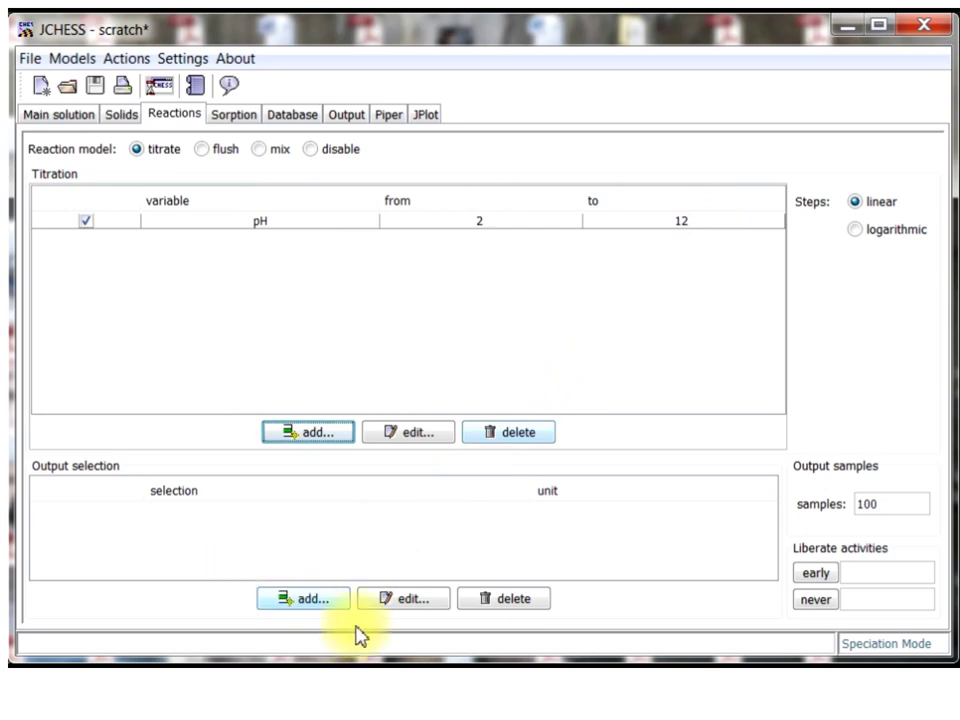
Step: Add pH and the aqueous group in mmol/l to the output selection of the titration
{"action": "left_click", "coordinate": [320, 602]}
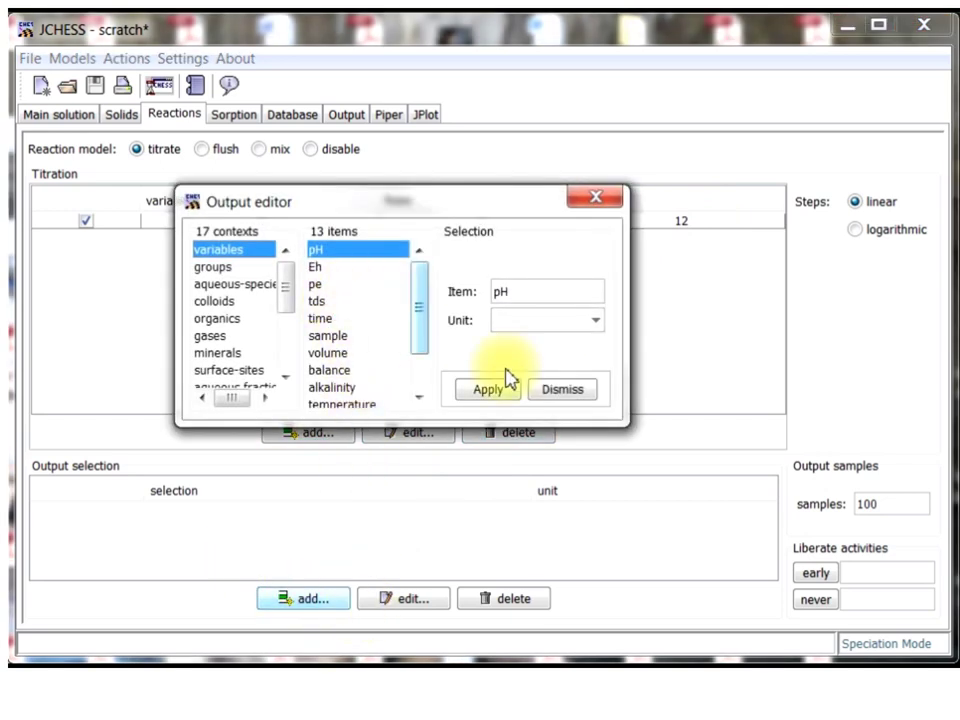
{"action": "left_click", "coordinate": [487, 390]}
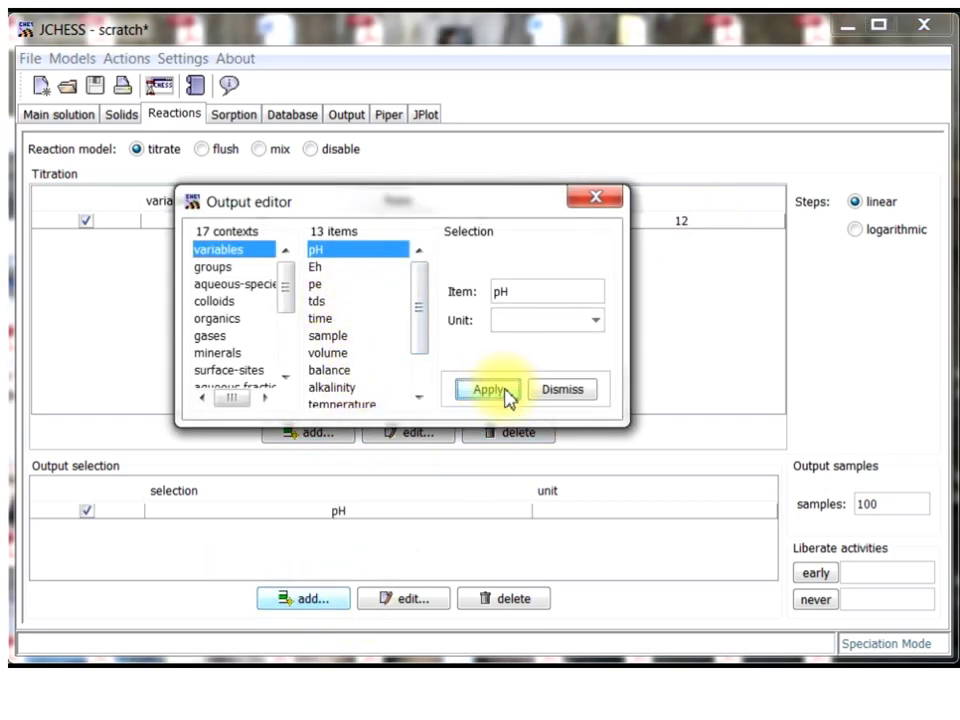
{"action": "left_click", "coordinate": [225, 268]}
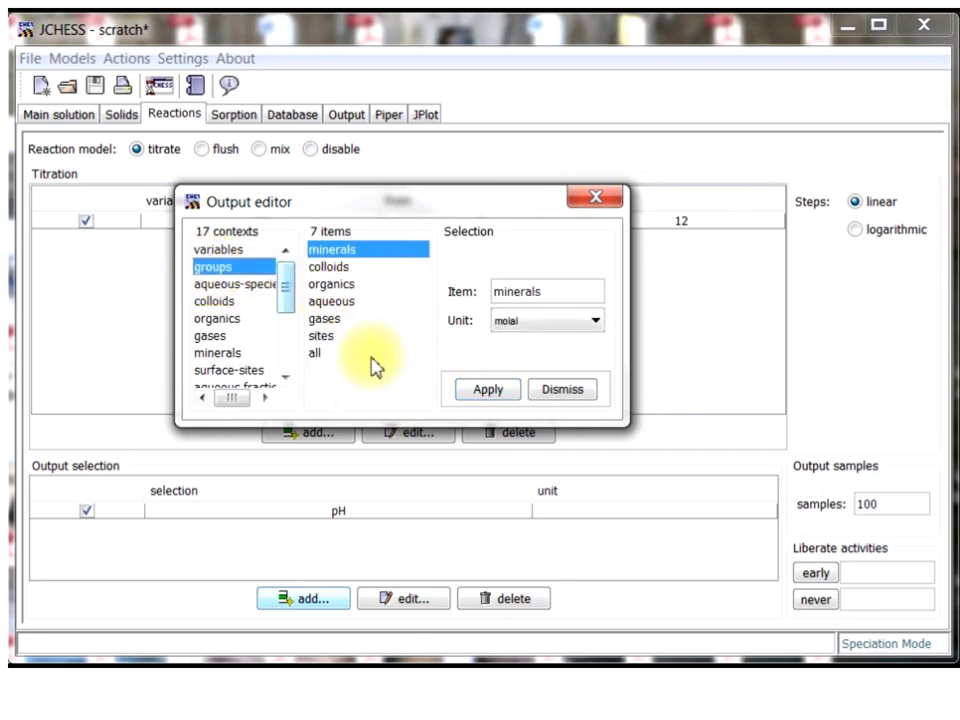
{"action": "left_click", "coordinate": [316, 356]}
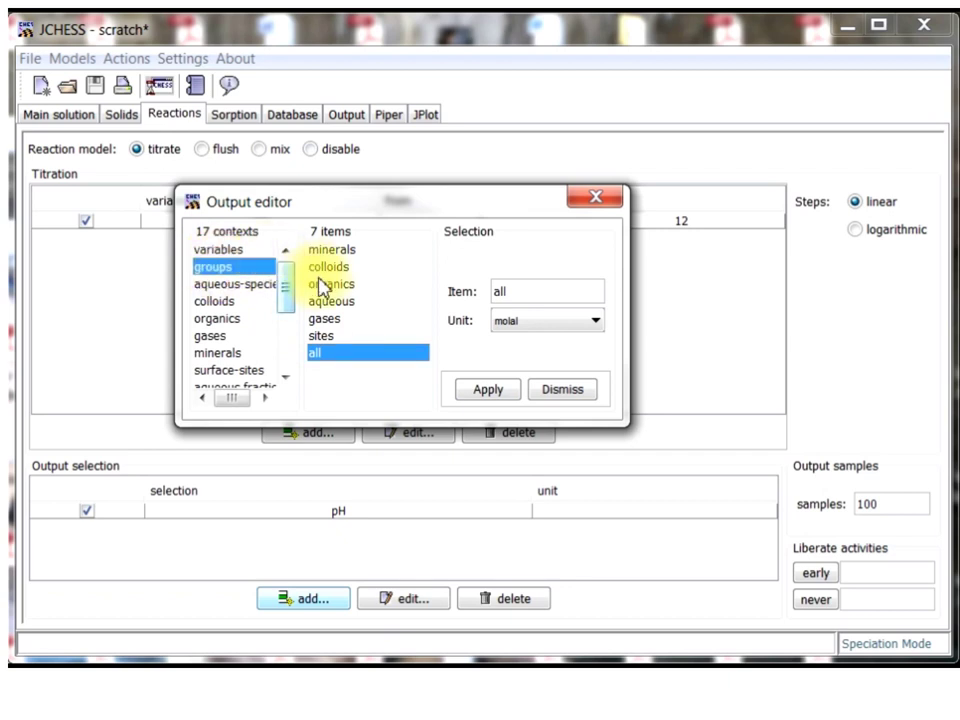
{"action": "left_click", "coordinate": [343, 303]}
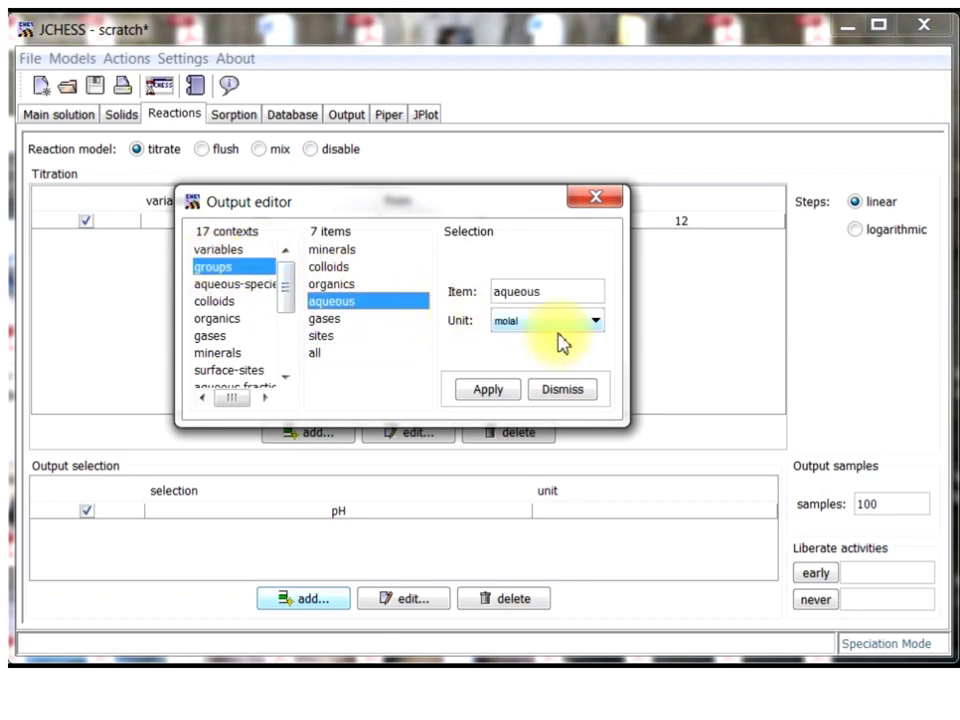
{"action": "left_click", "coordinate": [556, 322]}
{"action": "left_click", "coordinate": [536, 425]}
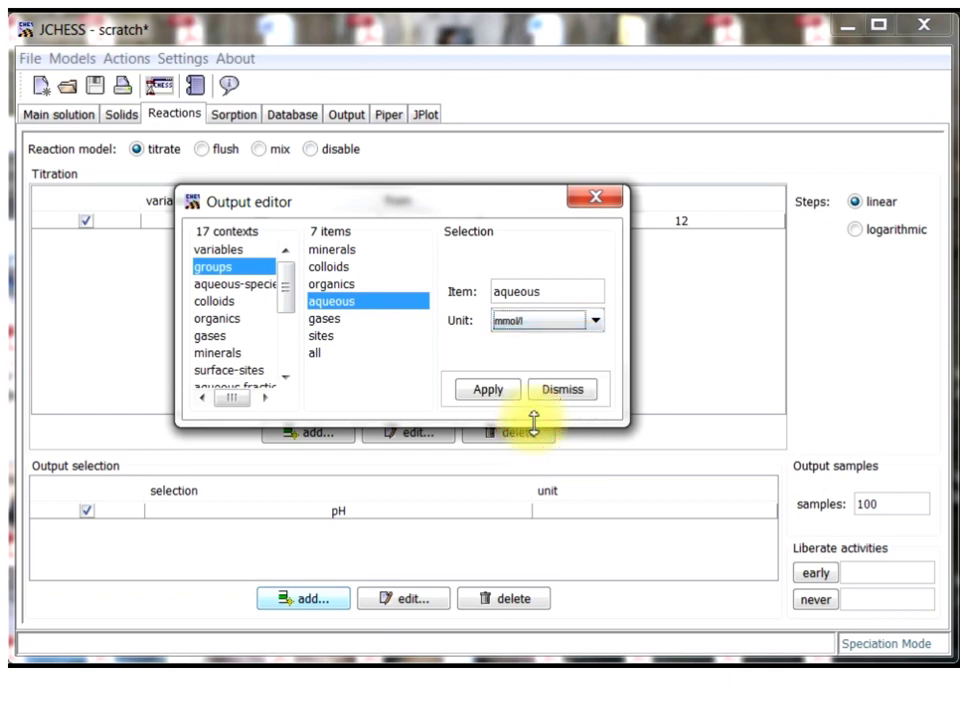
{"action": "left_click", "coordinate": [499, 399]}
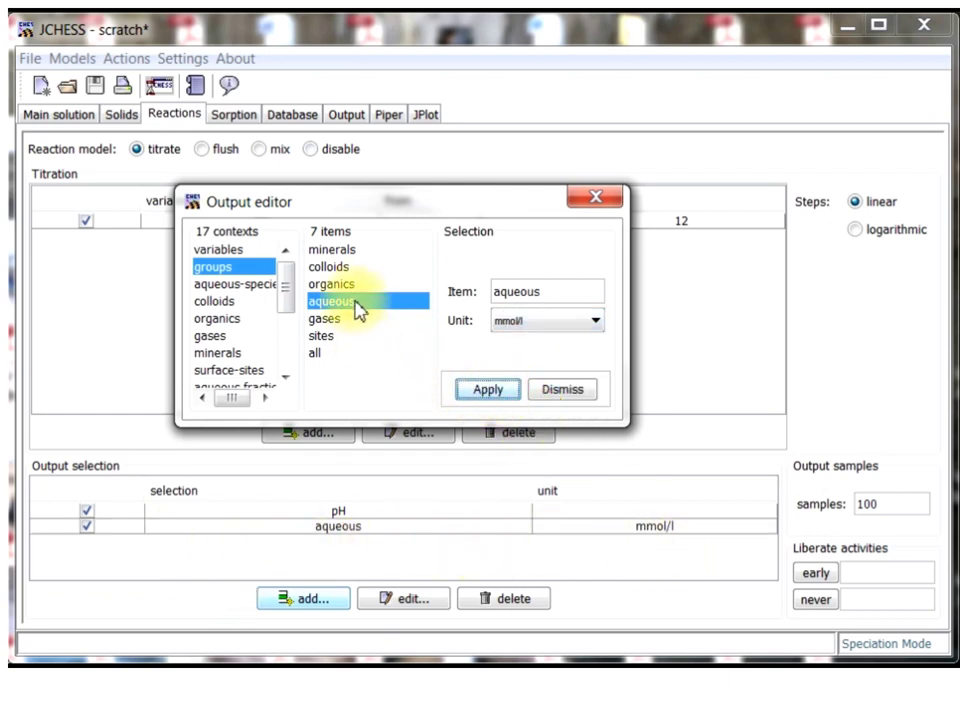
Step: Add the minerals group in mmol/l to the output selection and close the output editor
{"action": "left_click", "coordinate": [350, 252]}
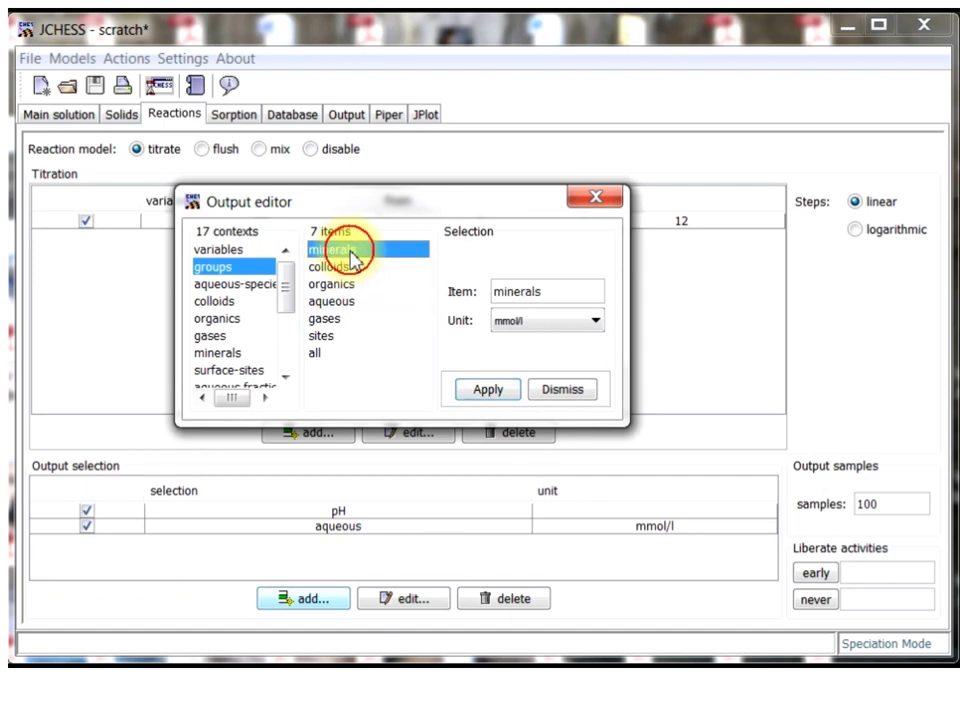
{"action": "left_click", "coordinate": [491, 400]}
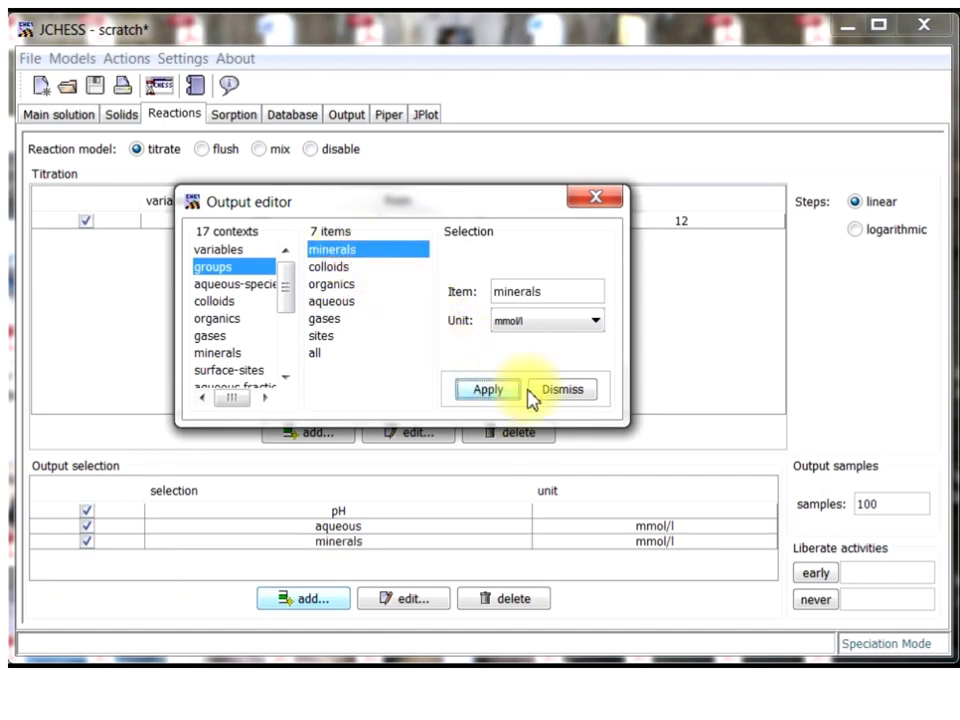
{"action": "left_click", "coordinate": [561, 398]}
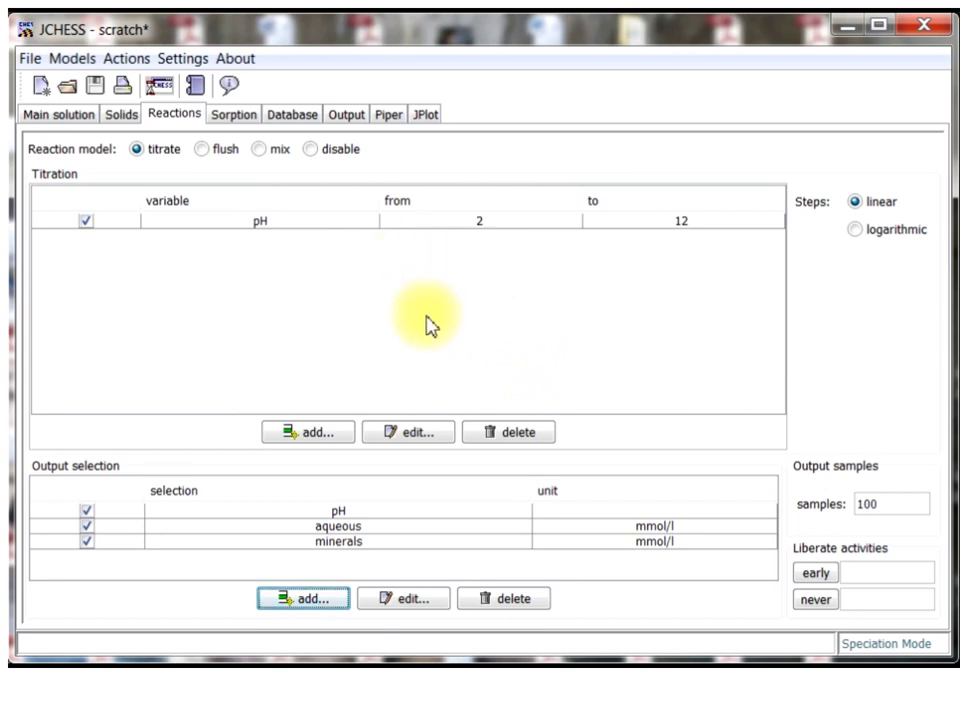
Step: Run the CHESS calculation, enlarge the resulting plot window to inspect the curves, and return to the main window
{"action": "left_click", "coordinate": [159, 90]}
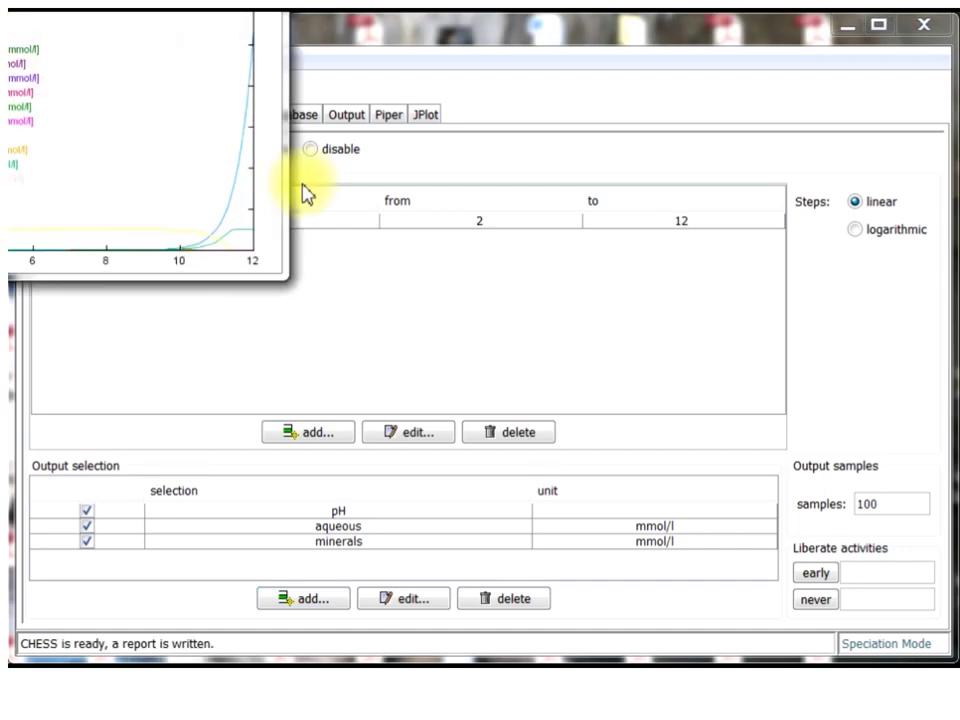
{"action": "left_click_drag", "start_coordinate": [343, 90], "coordinate": [285, 34]}
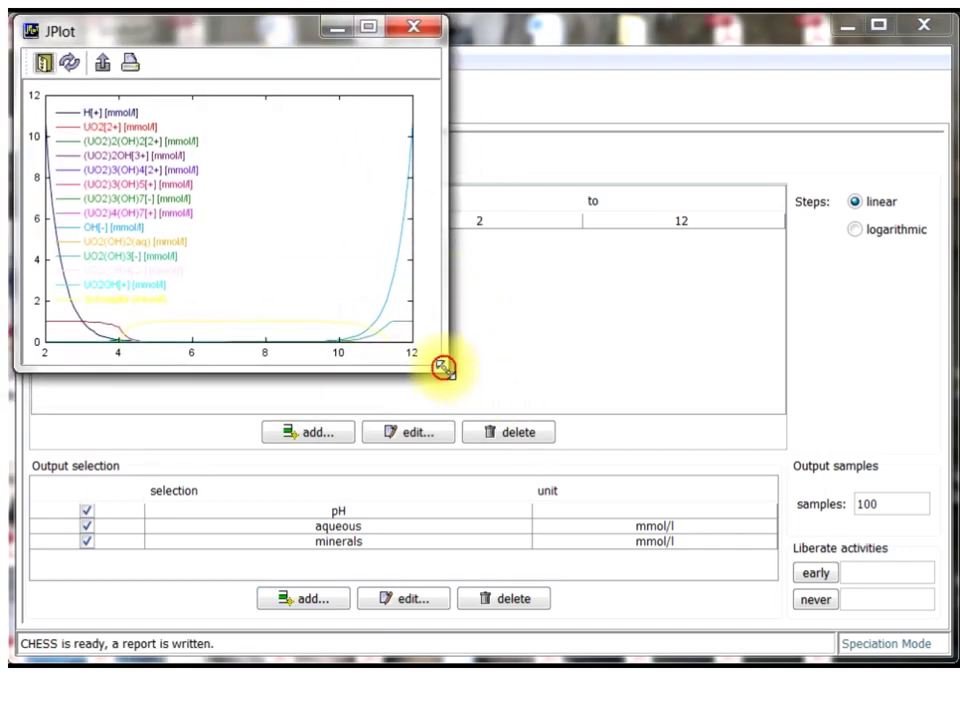
{"action": "left_click_drag", "start_coordinate": [444, 368], "coordinate": [917, 621]}
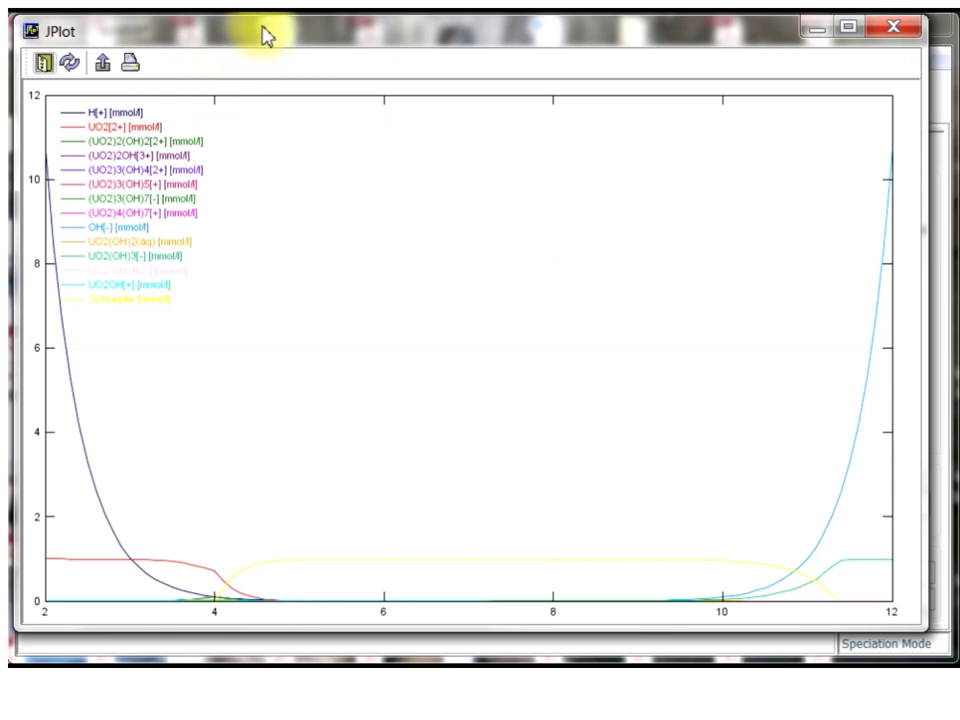
{"action": "left_click_drag", "start_coordinate": [268, 34], "coordinate": [270, 45]}
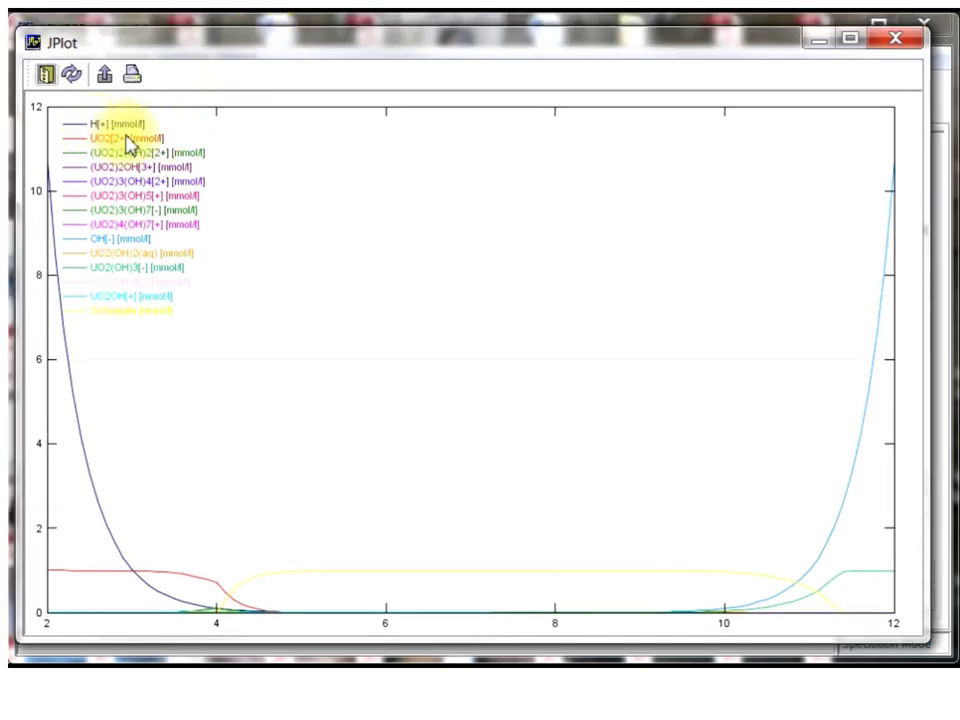
{"action": "left_click", "coordinate": [365, 24]}
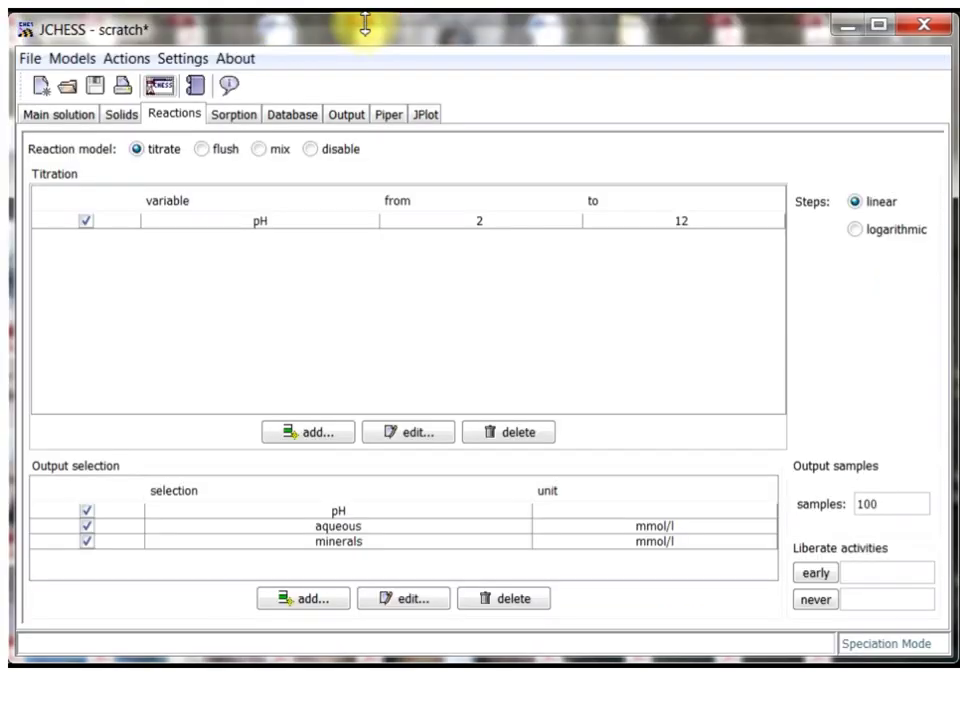
Step: Remove H[+] and OH[-] from the Y-items of the plot
{"action": "left_click", "coordinate": [424, 115]}
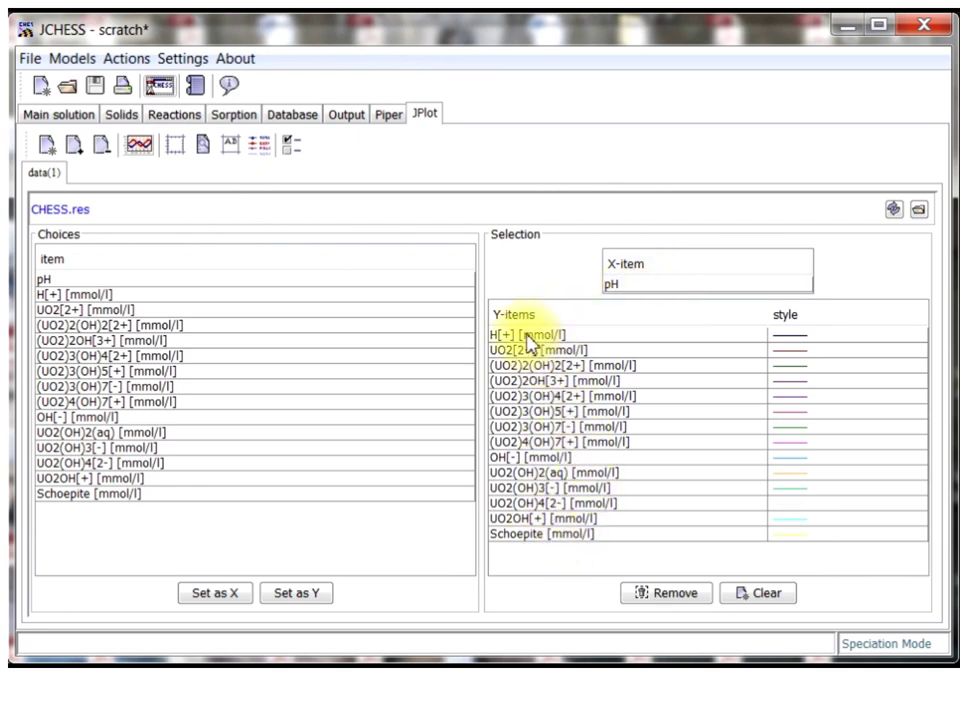
{"action": "left_click", "coordinate": [574, 336]}
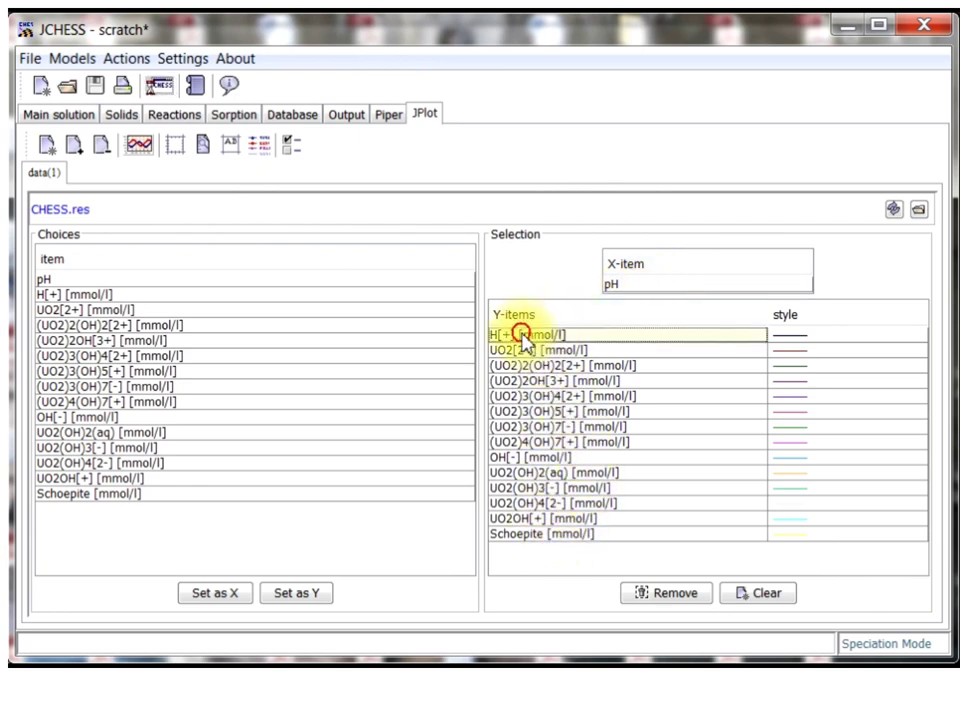
{"action": "left_click", "coordinate": [669, 597]}
{"action": "left_click", "coordinate": [515, 442]}
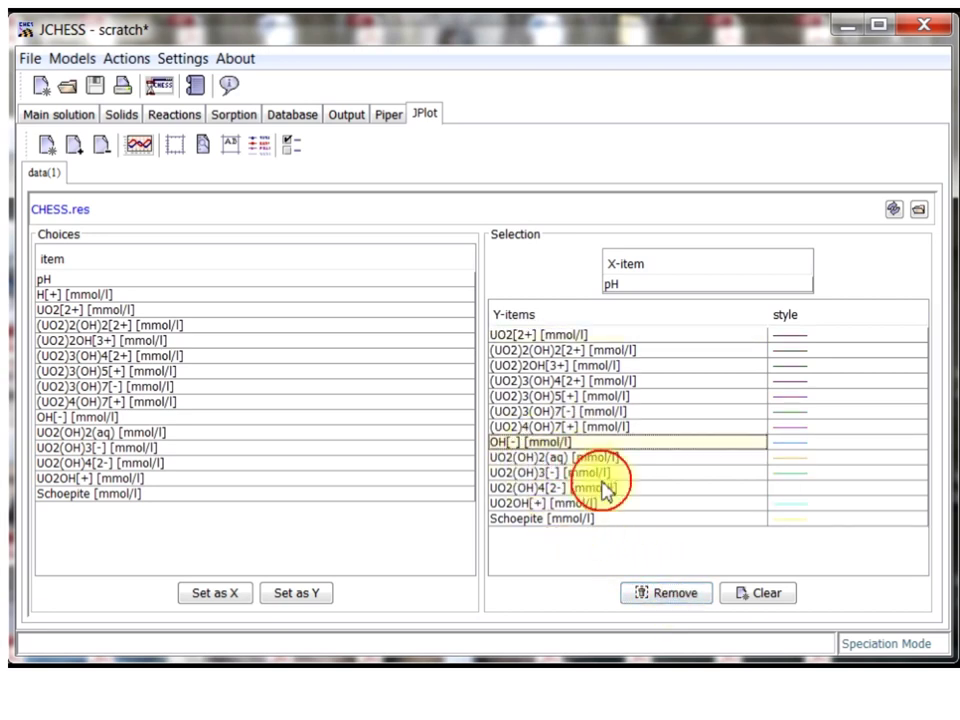
{"action": "left_click", "coordinate": [667, 595]}
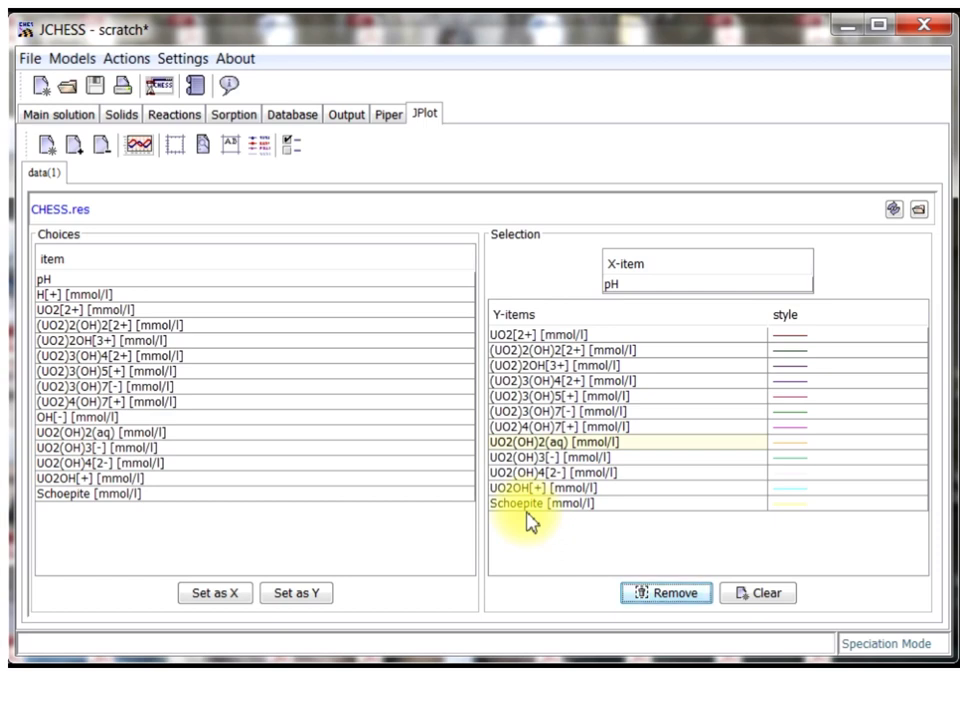
Step: Style the Schoepite curve as a purple dashed line with pen width 5, and return to the main window after viewing the plot
{"action": "left_click", "coordinate": [790, 505]}
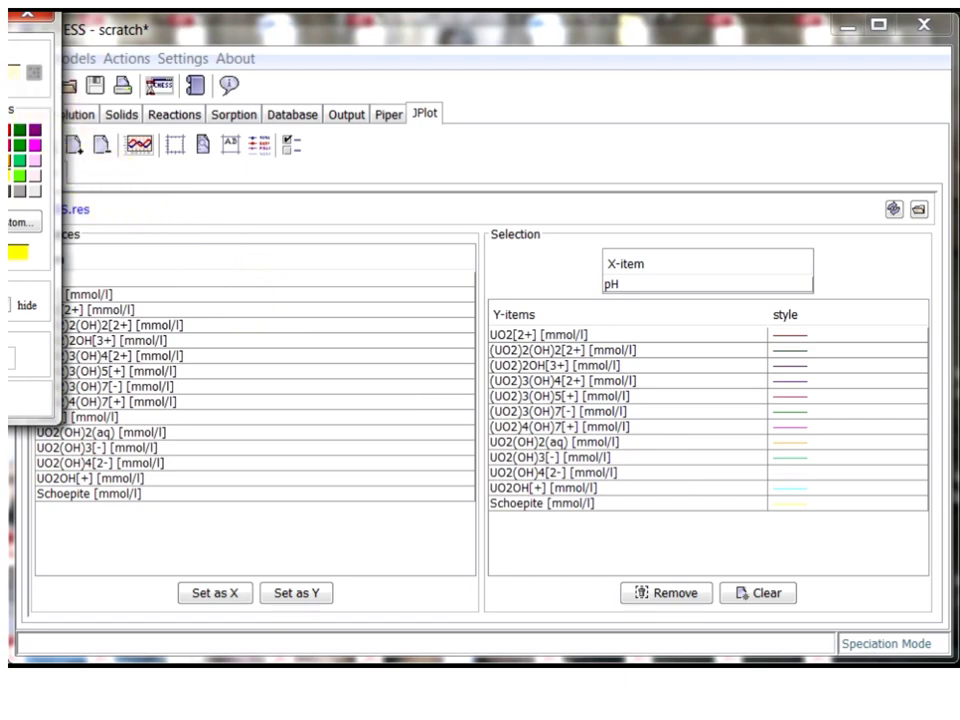
{"action": "left_click_drag", "start_coordinate": [10, 28], "coordinate": [255, 70]}
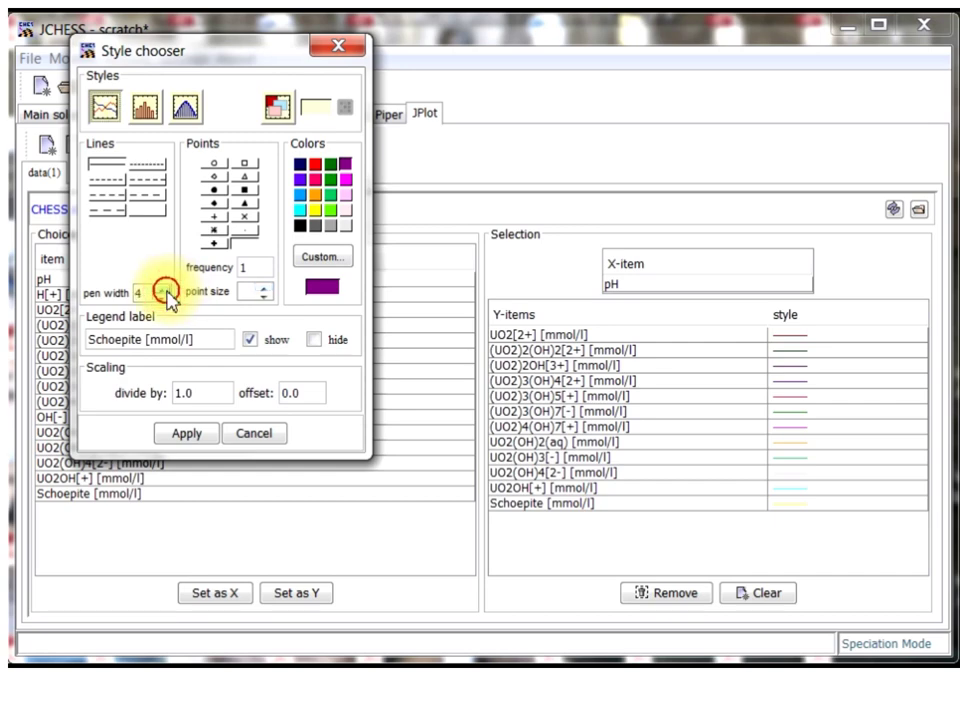
{"action": "left_click", "coordinate": [166, 289]}
{"action": "left_click", "coordinate": [149, 176]}
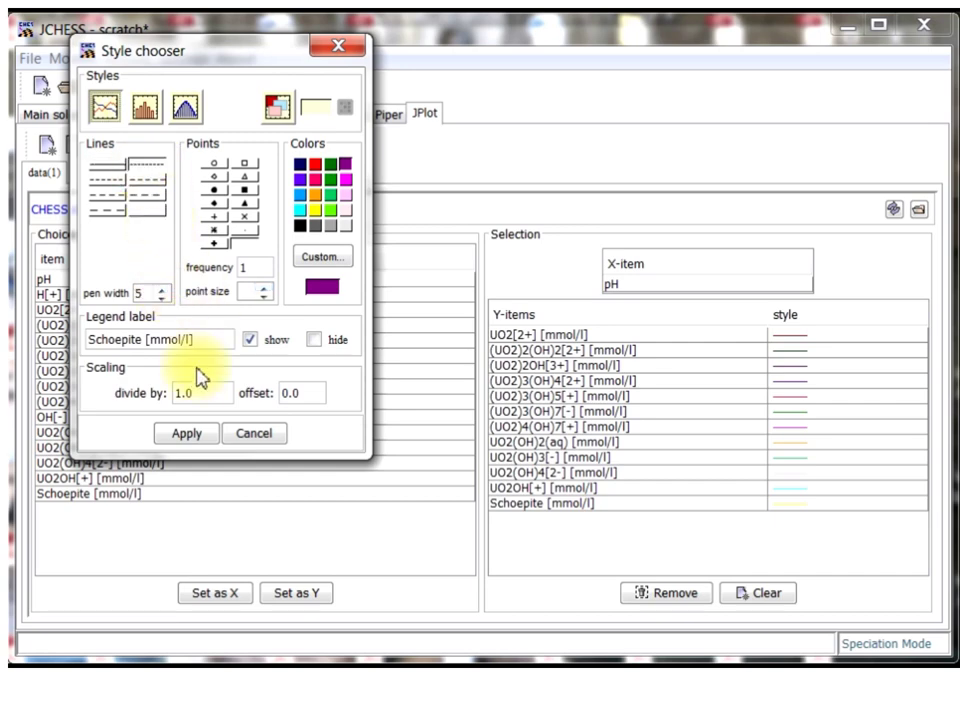
{"action": "left_click", "coordinate": [190, 435]}
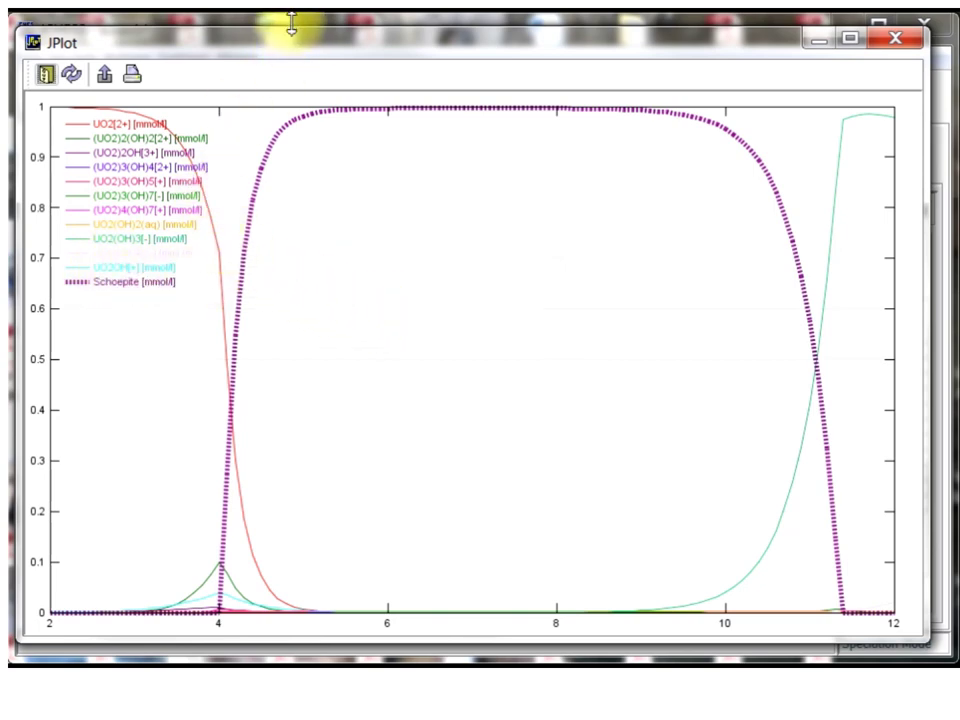
{"action": "left_click", "coordinate": [944, 110]}
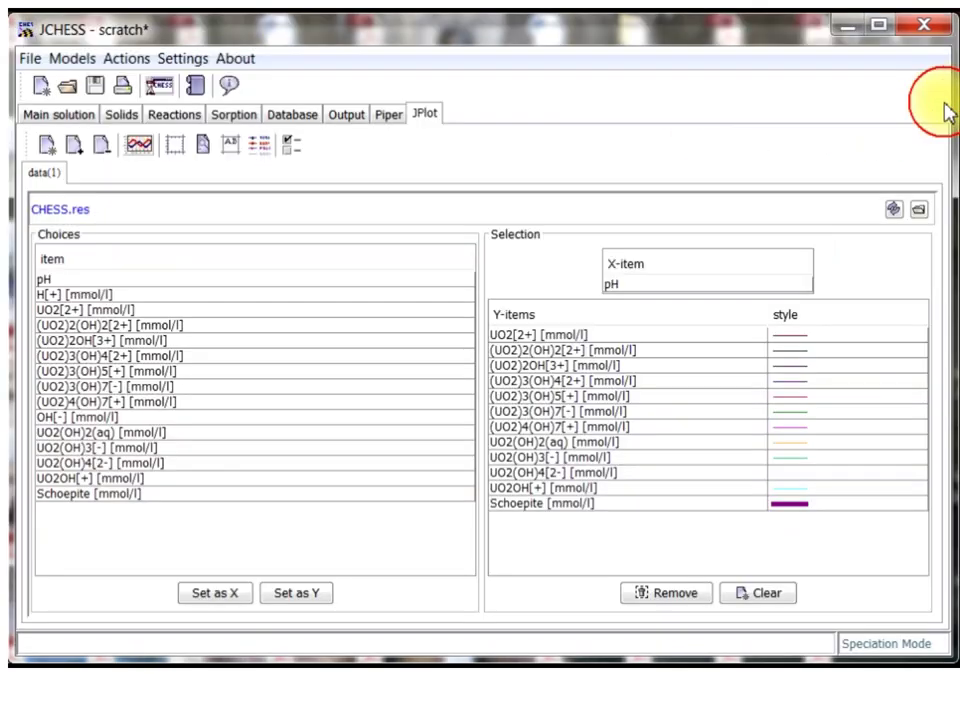
Step: Change the total concentration of UO2[2+] in the main solution to 1 umol/l and rerun the calculation
{"action": "left_click", "coordinate": [66, 115]}
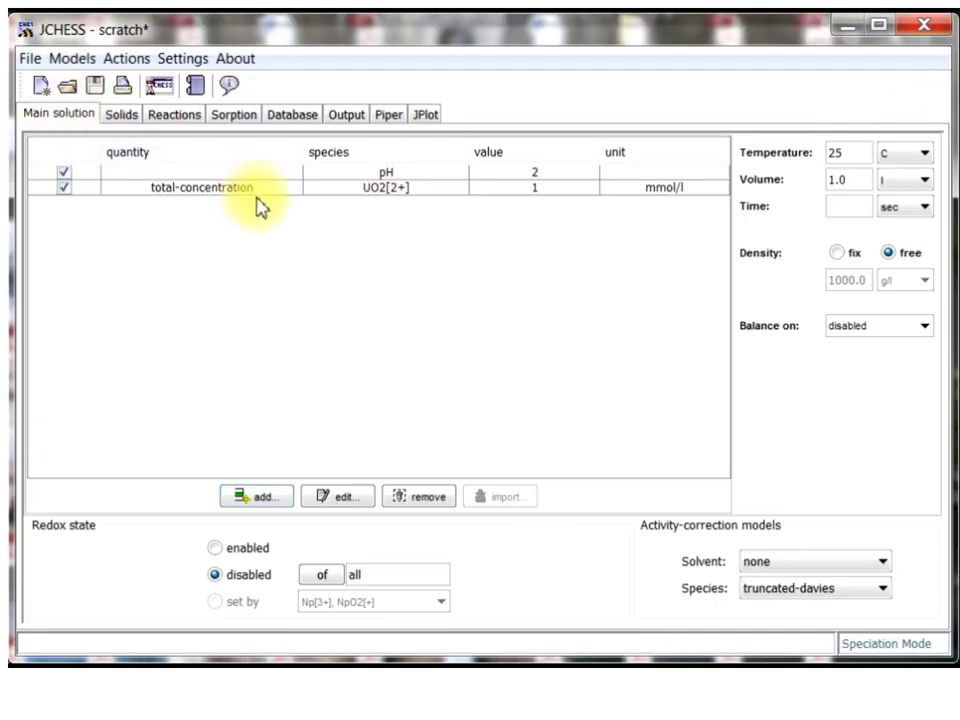
{"action": "double_click", "coordinate": [137, 195]}
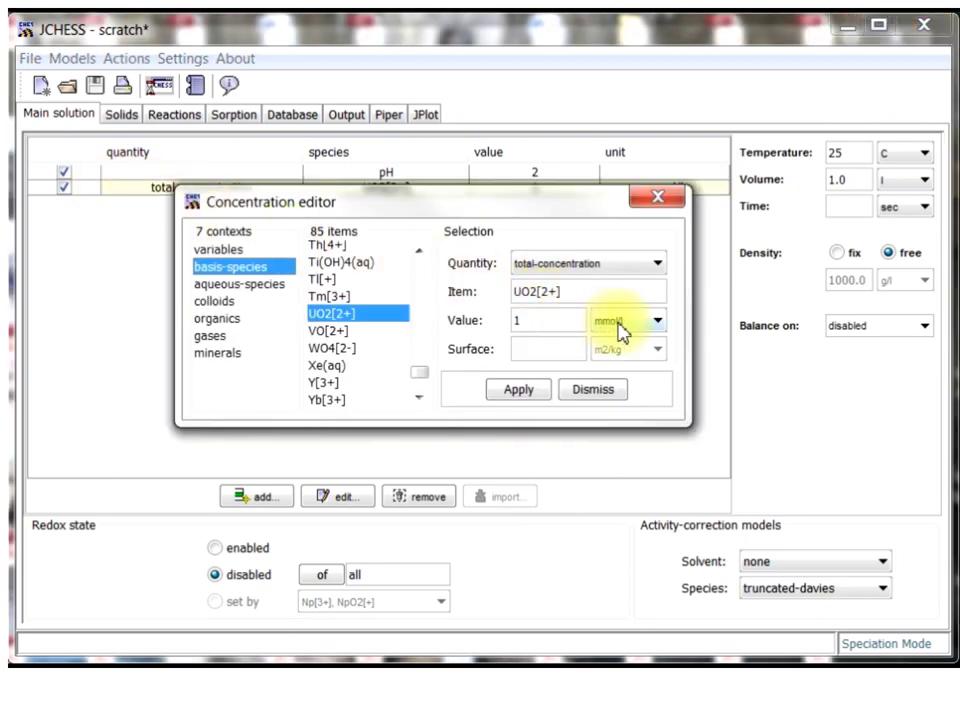
{"action": "left_click", "coordinate": [657, 321]}
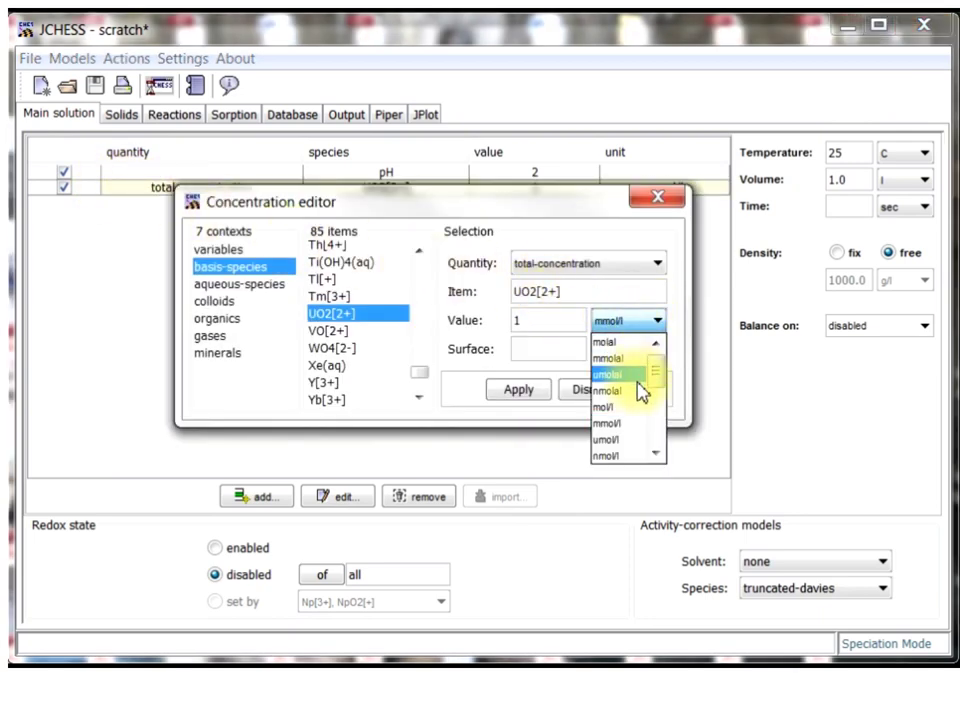
{"action": "left_click", "coordinate": [638, 441]}
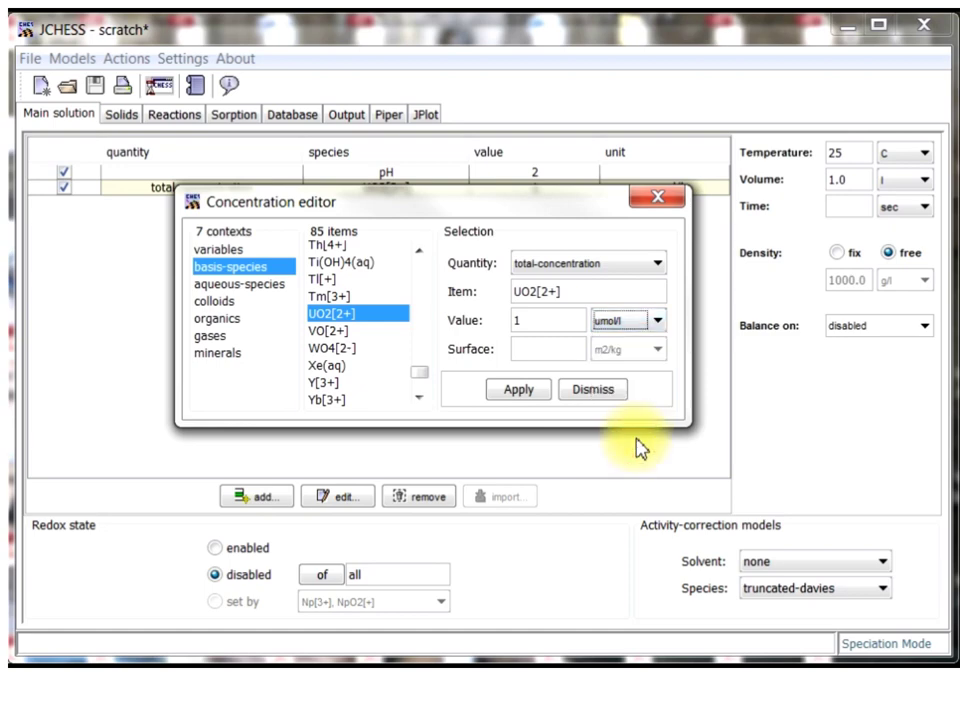
{"action": "left_click", "coordinate": [514, 396]}
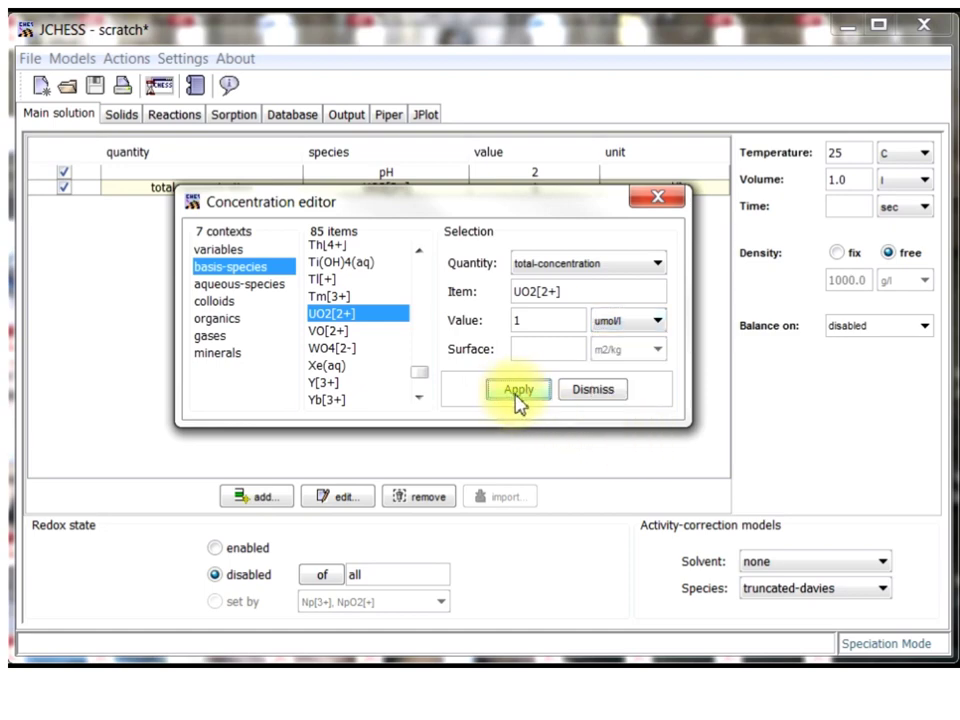
{"action": "left_click", "coordinate": [613, 393]}
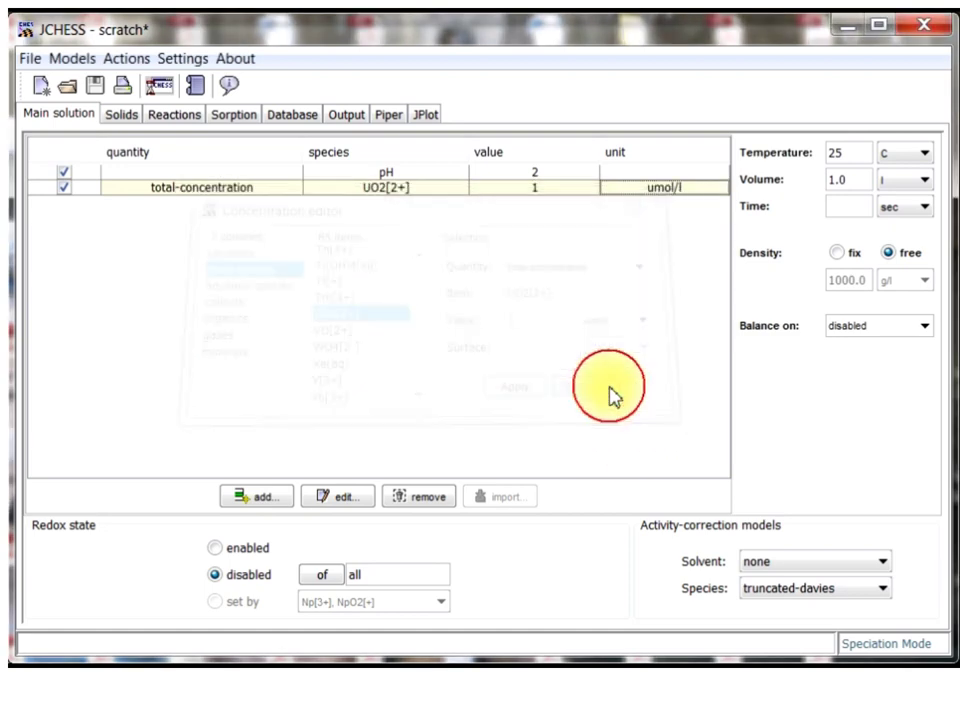
{"action": "left_click", "coordinate": [162, 88]}
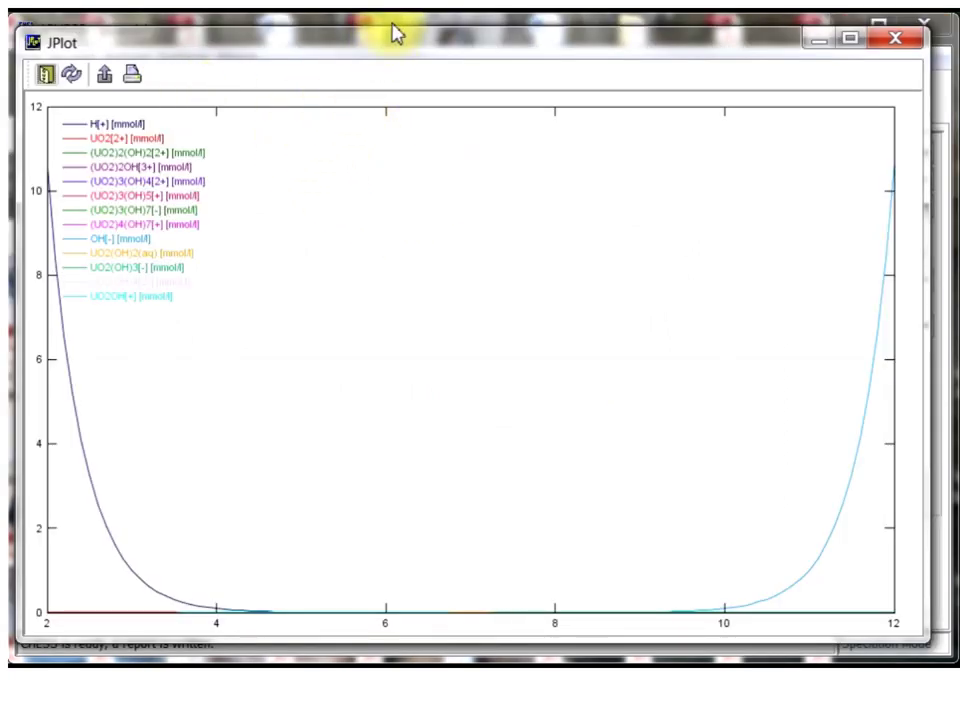
{"action": "left_click", "coordinate": [506, 26]}
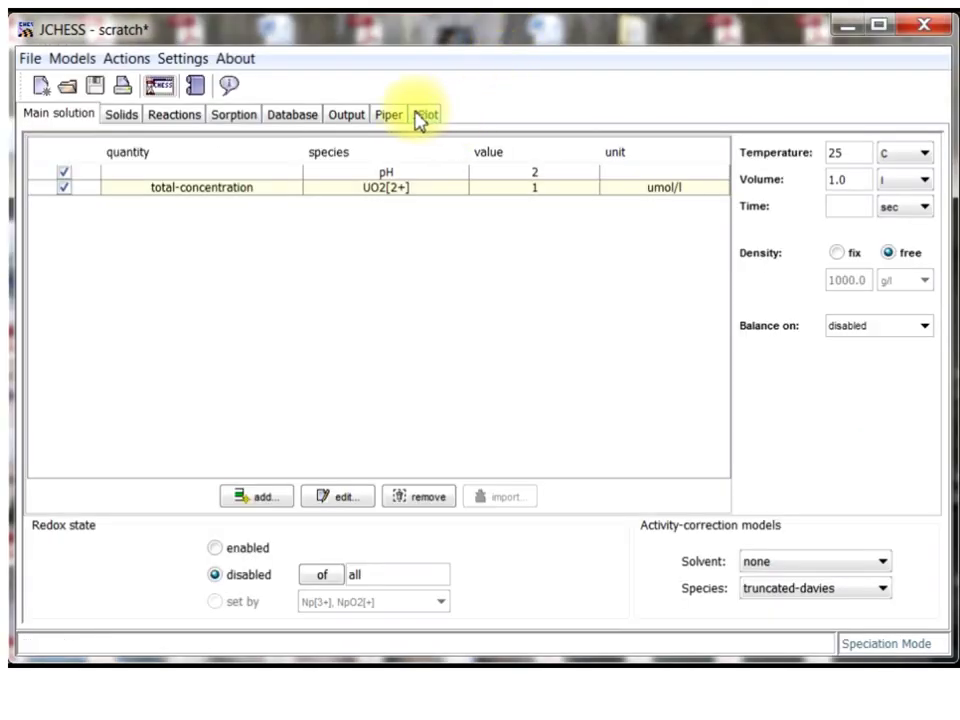
Step: Remove H[+] and OH[-] from the Y-items of the plot for the 1 umol/l run
{"action": "left_click", "coordinate": [420, 117]}
{"action": "left_click", "coordinate": [560, 336]}
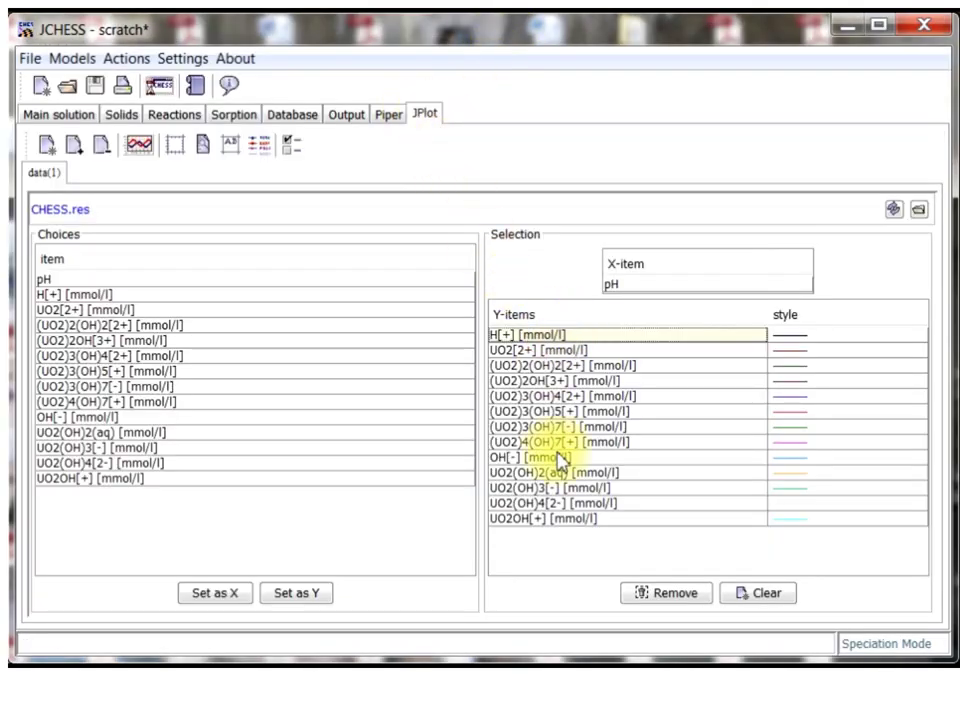
{"action": "left_click", "coordinate": [667, 593]}
{"action": "left_click", "coordinate": [561, 440]}
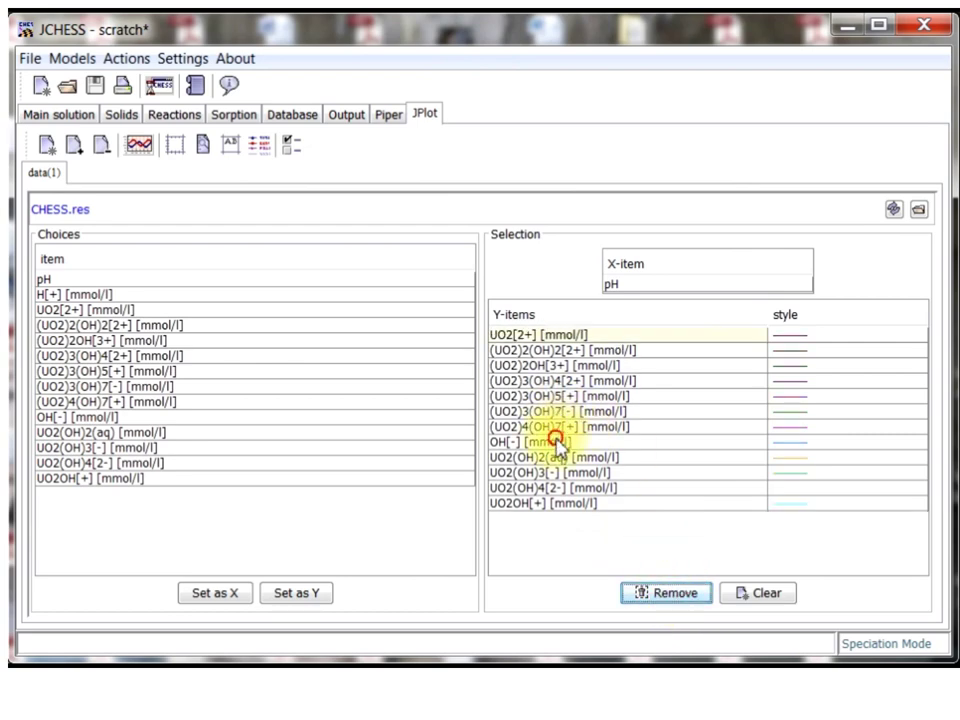
{"action": "left_click", "coordinate": [675, 595]}
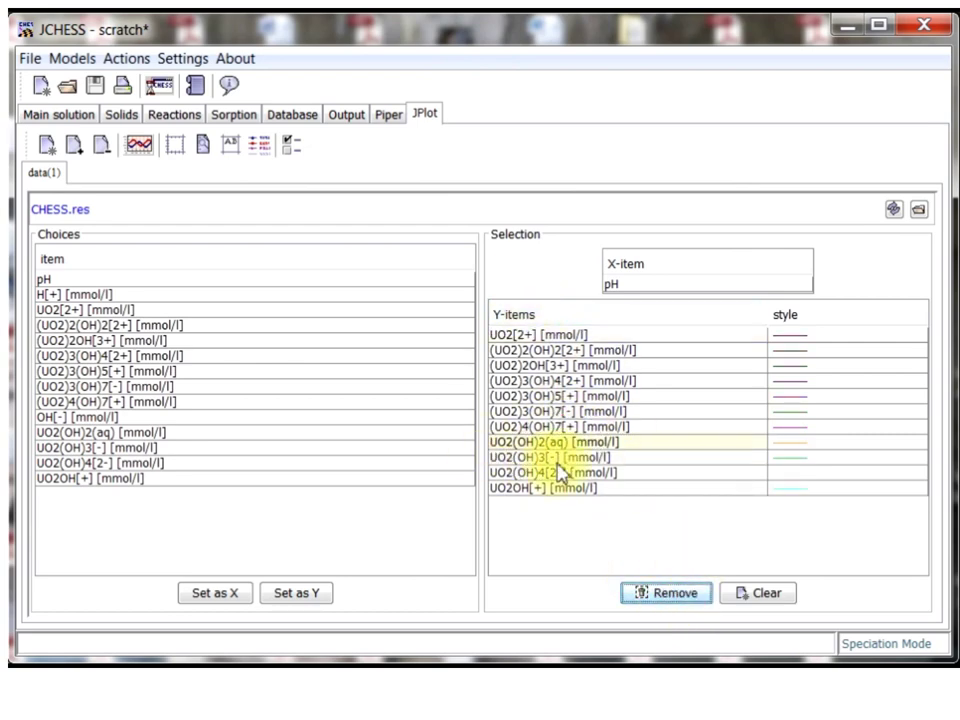
Step: Display the speciation plot for the 1 umol/l run in an enlarged plot window and return to the main window
{"action": "left_click", "coordinate": [145, 150]}
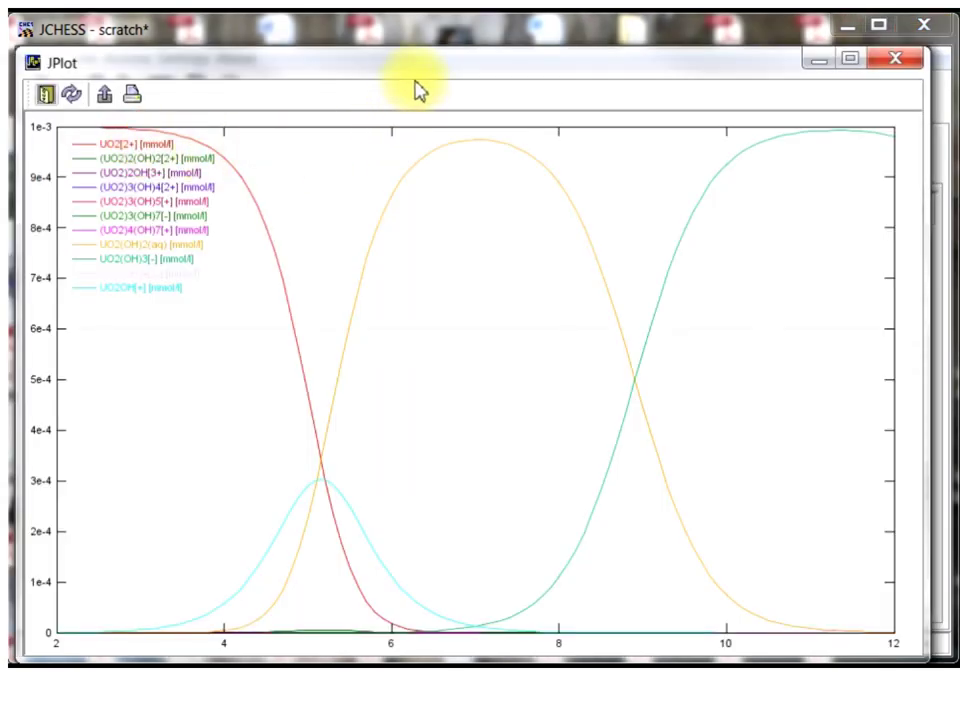
{"action": "left_click_drag", "start_coordinate": [415, 75], "coordinate": [407, 54]}
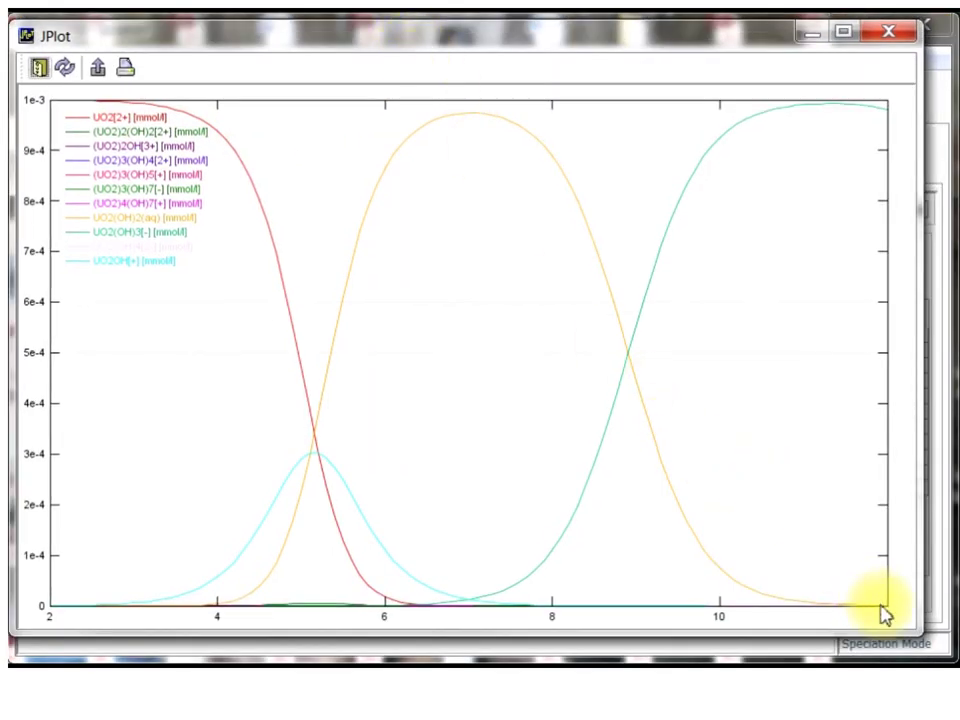
{"action": "left_click_drag", "start_coordinate": [922, 632], "coordinate": [945, 658]}
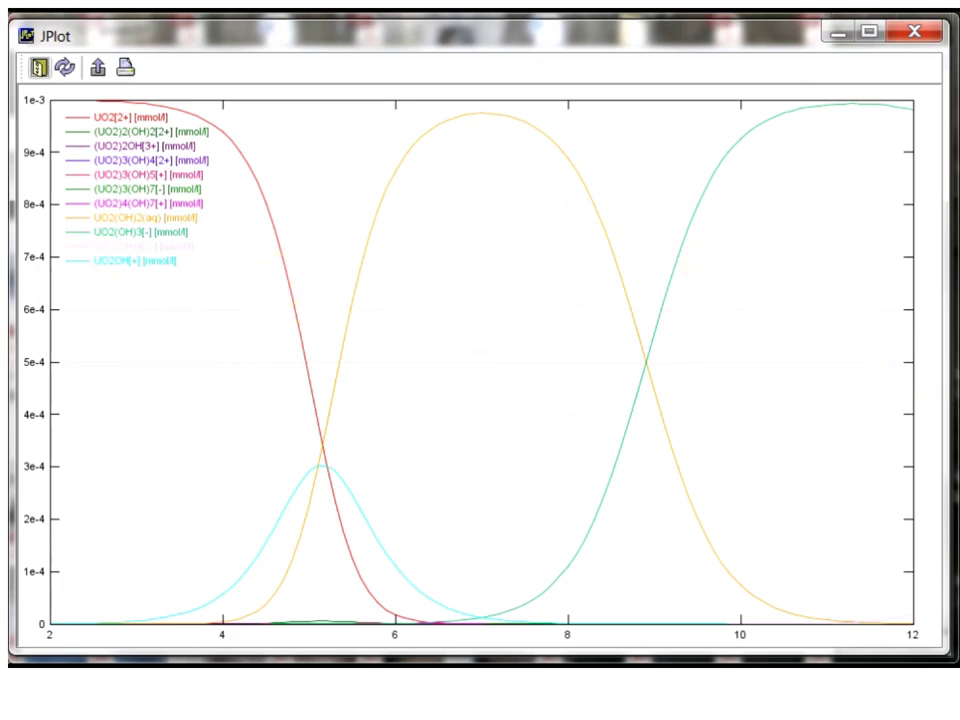
{"action": "left_click_drag", "start_coordinate": [701, 43], "coordinate": [715, 85]}
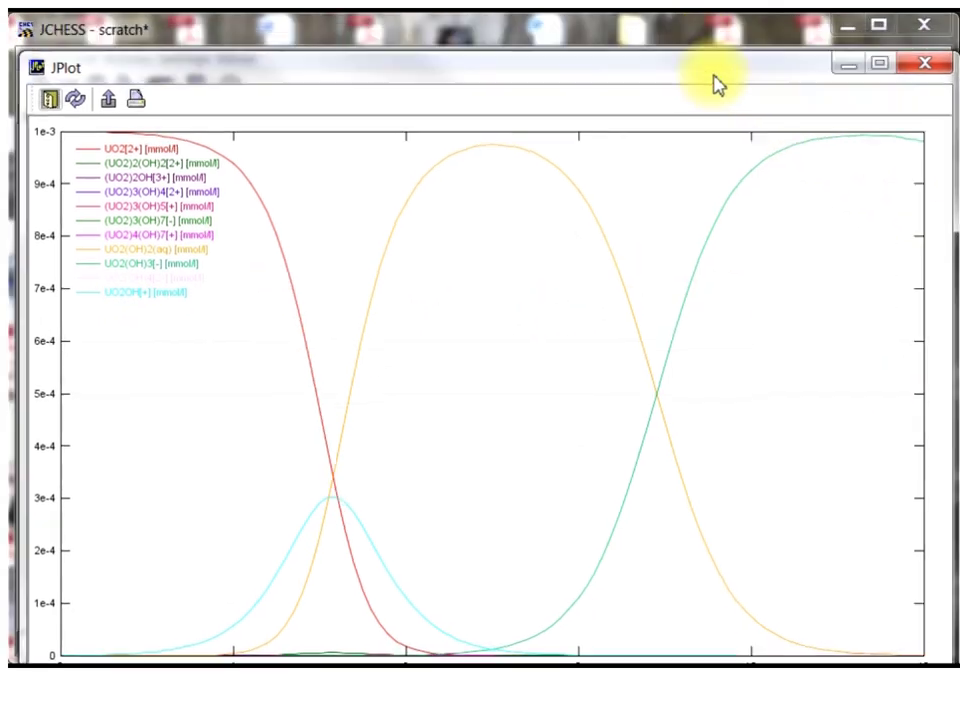
{"action": "left_click", "coordinate": [656, 43]}
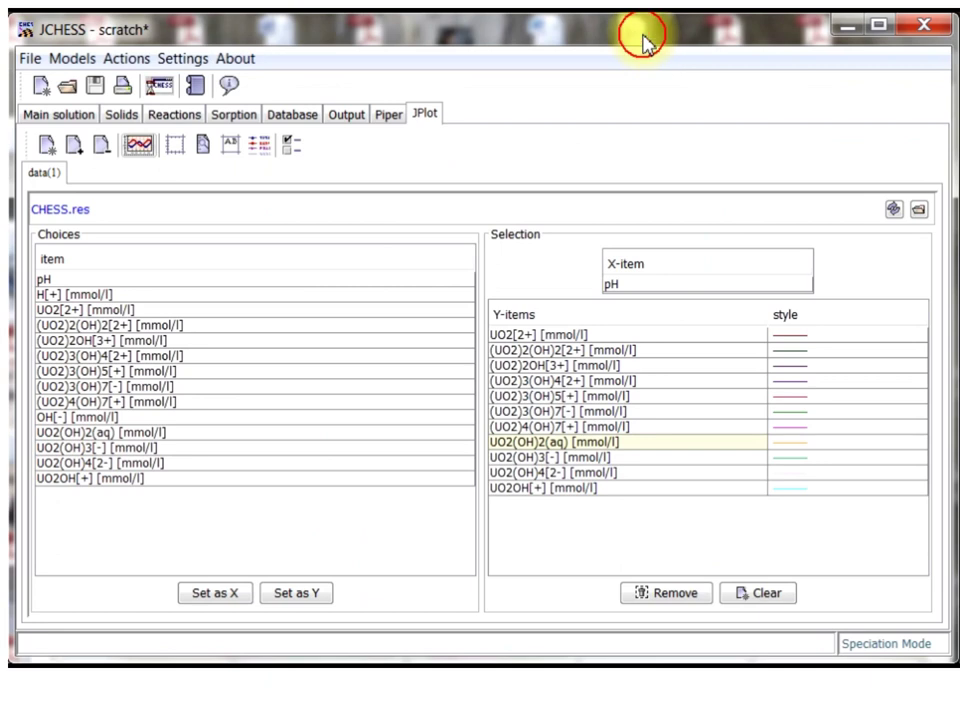
Step: Look up "pu" and "am" among the basis species available for the main solution
{"action": "left_click", "coordinate": [64, 118]}
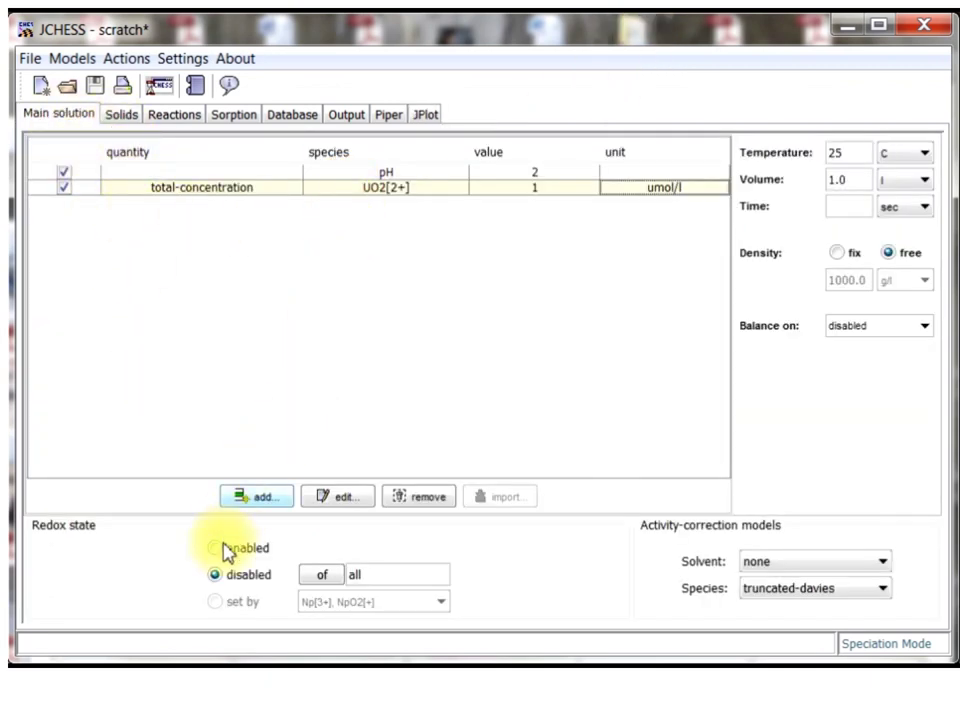
{"action": "left_click", "coordinate": [252, 494]}
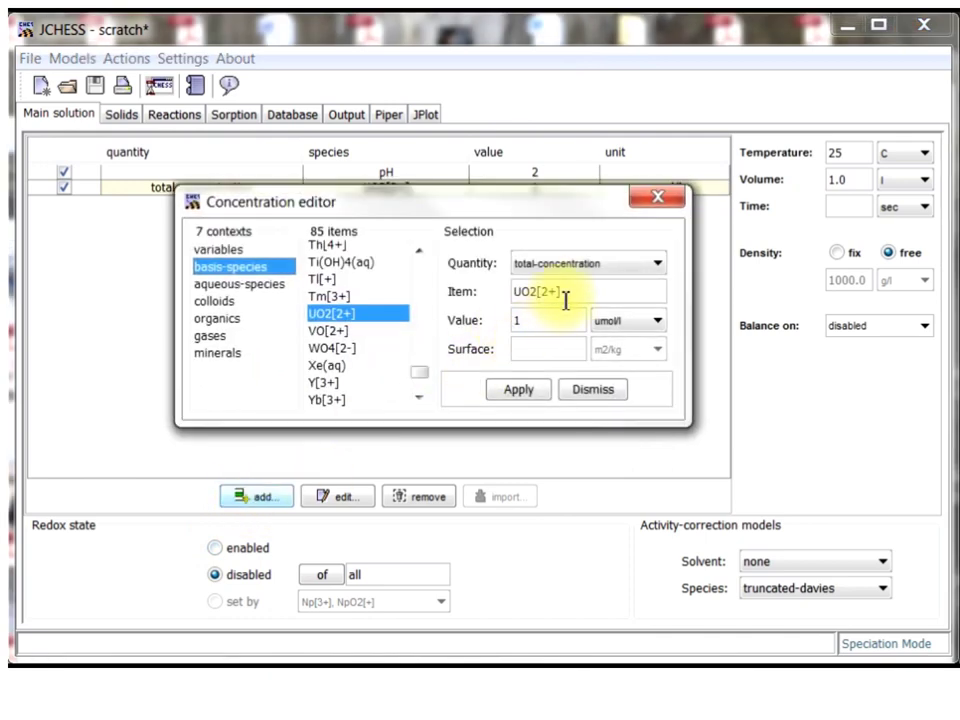
{"action": "left_click_drag", "start_coordinate": [574, 293], "coordinate": [430, 287]}
{"action": "type", "text": "pu"}
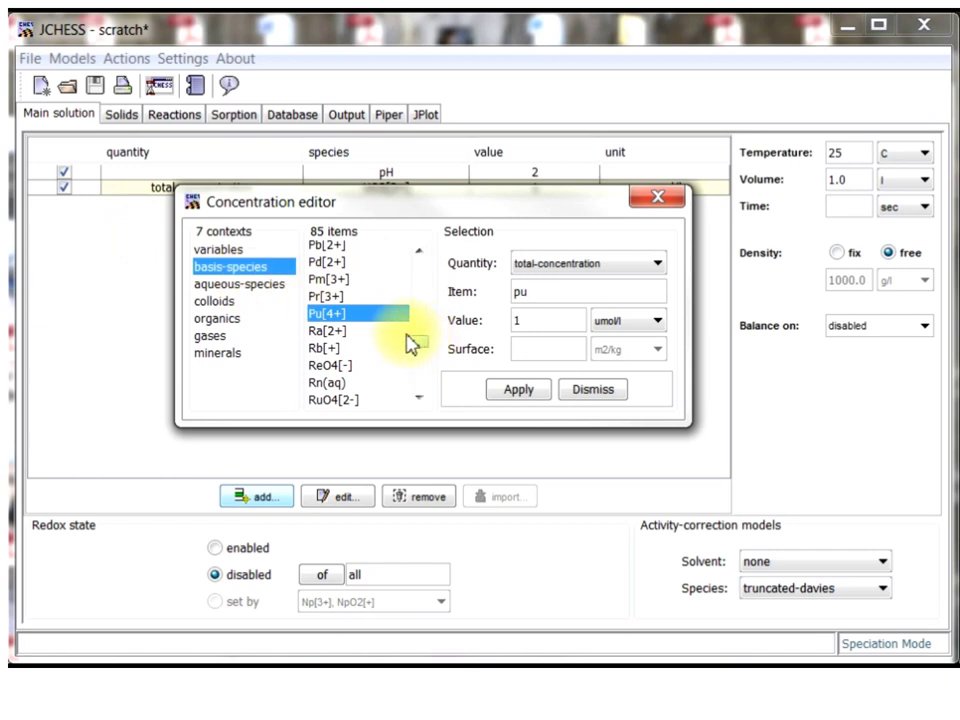
{"action": "left_click_drag", "start_coordinate": [553, 296], "coordinate": [488, 305]}
{"action": "type", "text": "am"}
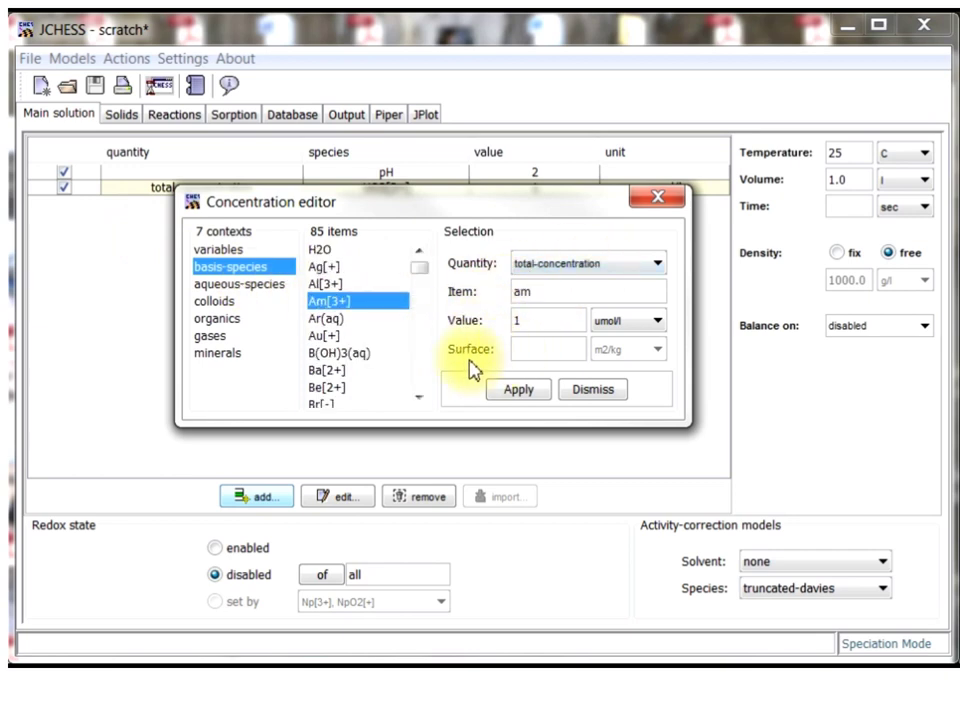
Step: Look up "tc" among the basis species and the aqueous species, and leave the concentration editor without adding an entry
{"action": "key", "text": "BackSpace"}
{"action": "key", "text": "BackSpace"}
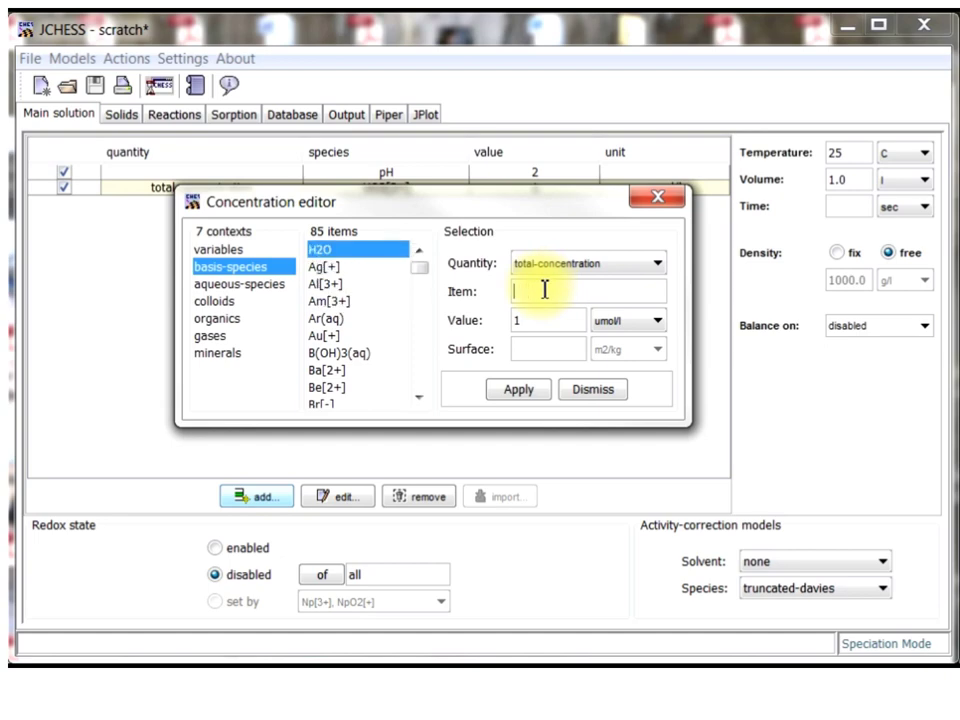
{"action": "type", "text": "tc"}
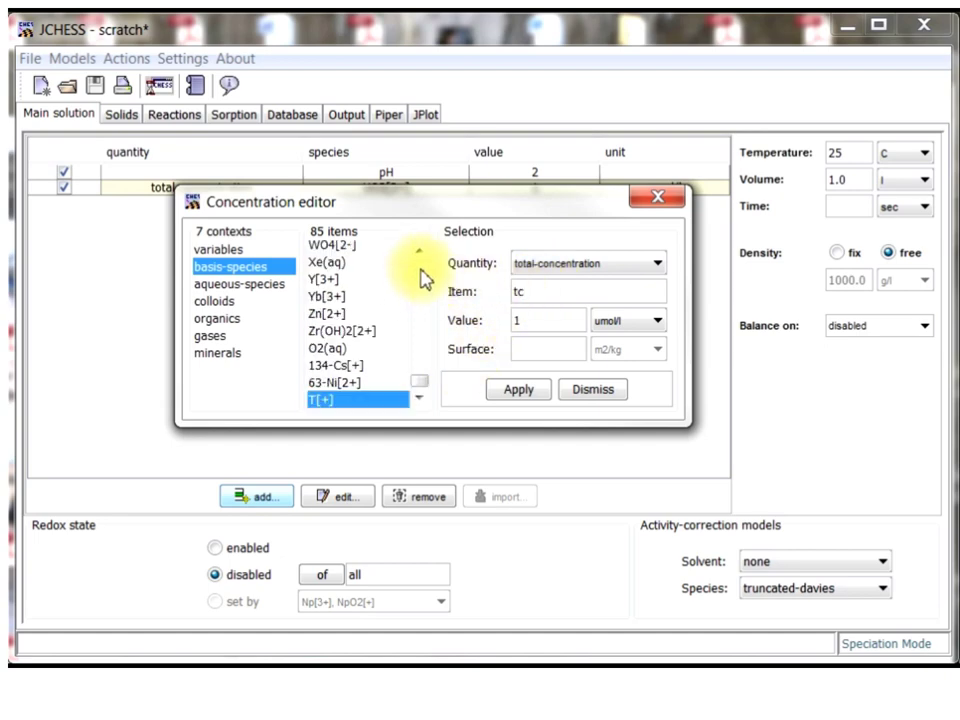
{"action": "scroll", "coordinate": [420, 272], "scroll_direction": "up", "scroll_amount": 5}
{"action": "left_click", "coordinate": [265, 285]}
{"action": "left_click_drag", "start_coordinate": [570, 287], "coordinate": [467, 284]}
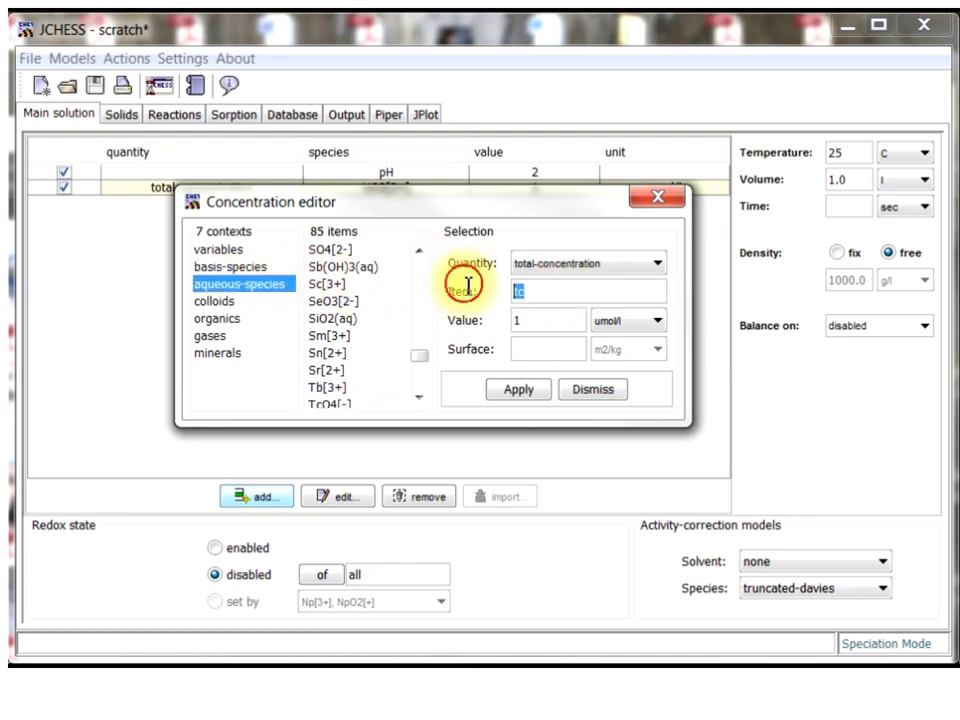
{"action": "type", "text": "tc"}
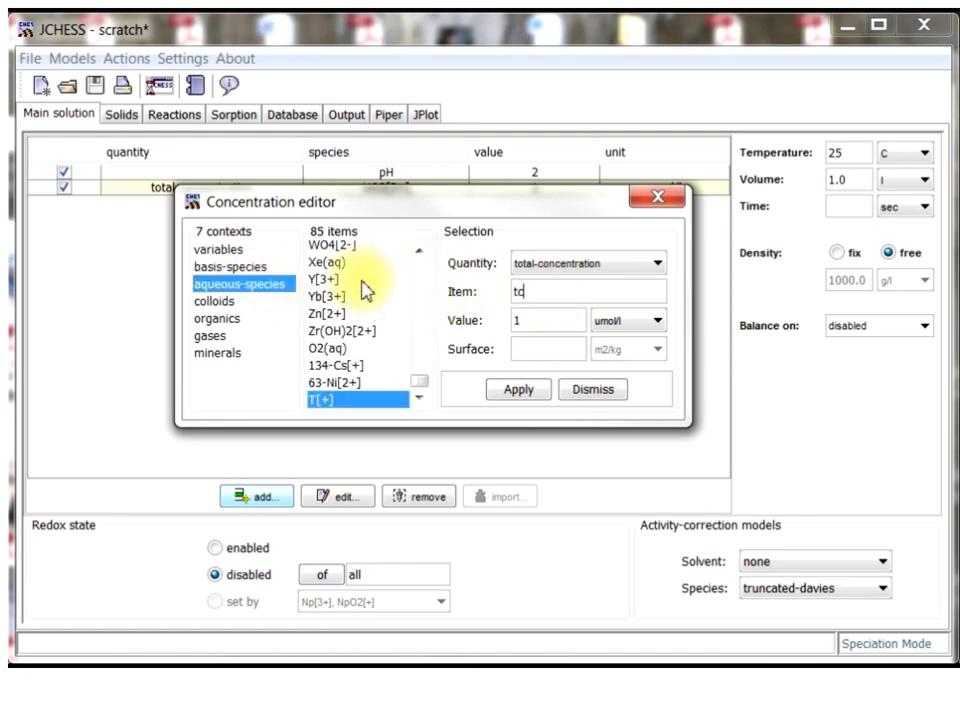
{"action": "left_click", "coordinate": [272, 287]}
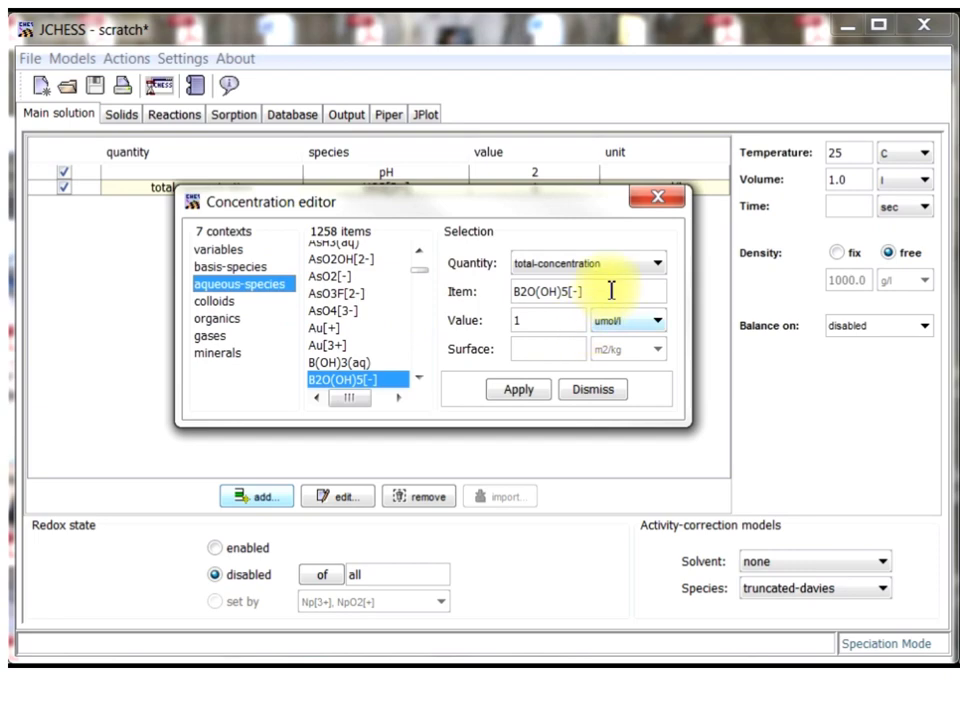
{"action": "left_click_drag", "start_coordinate": [611, 287], "coordinate": [467, 287]}
{"action": "type", "text": "tc"}
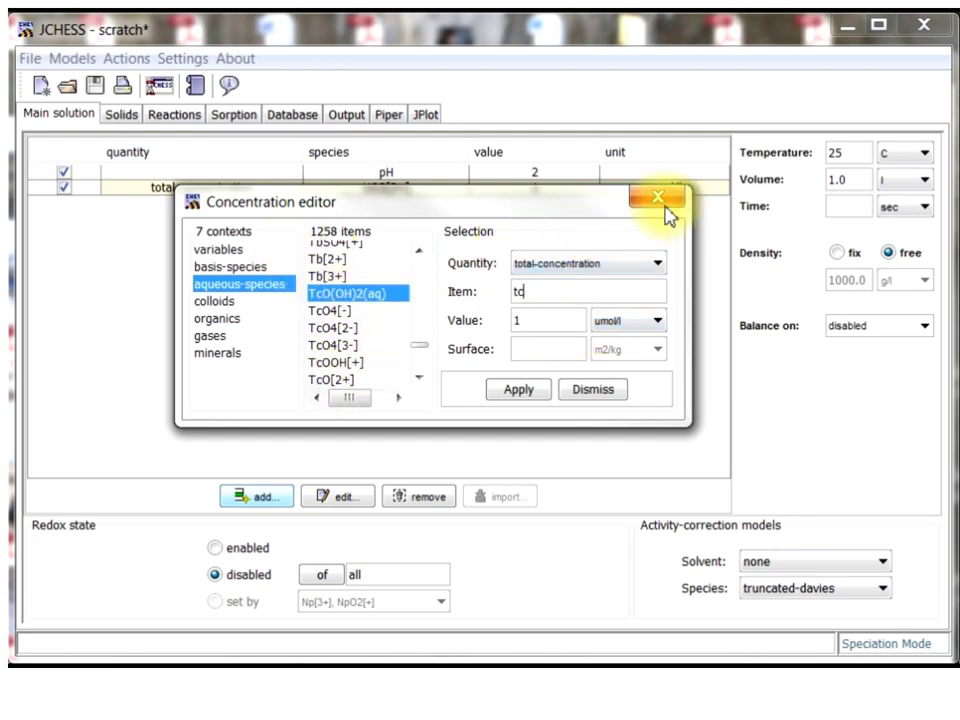
{"action": "left_click", "coordinate": [658, 198]}
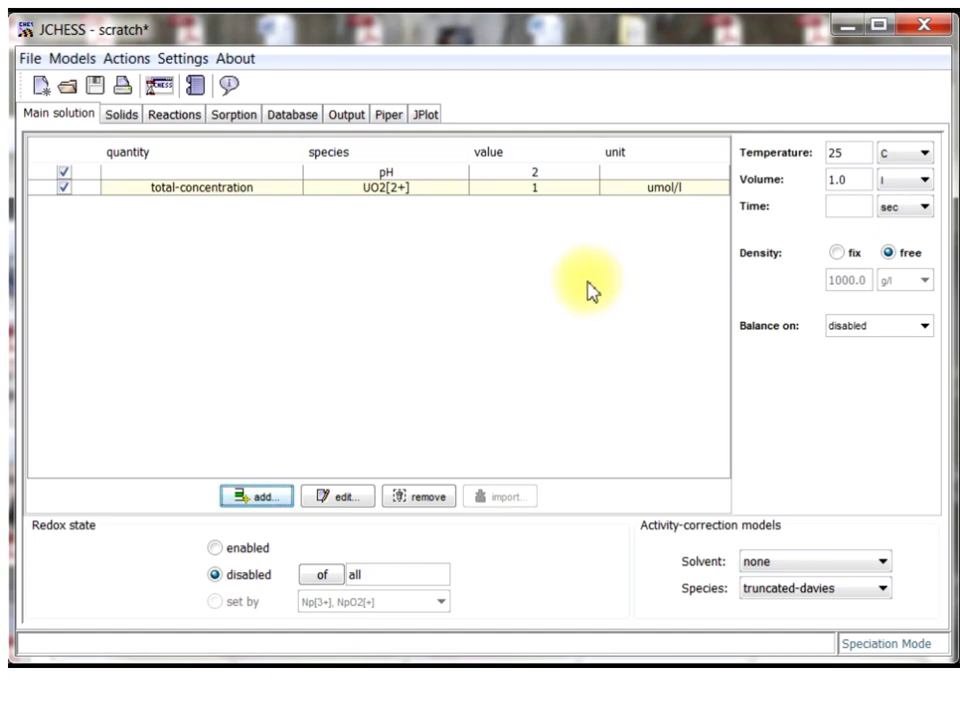
Step: Show the precipitation and dissolution settings for solids
{"action": "left_click", "coordinate": [121, 115]}
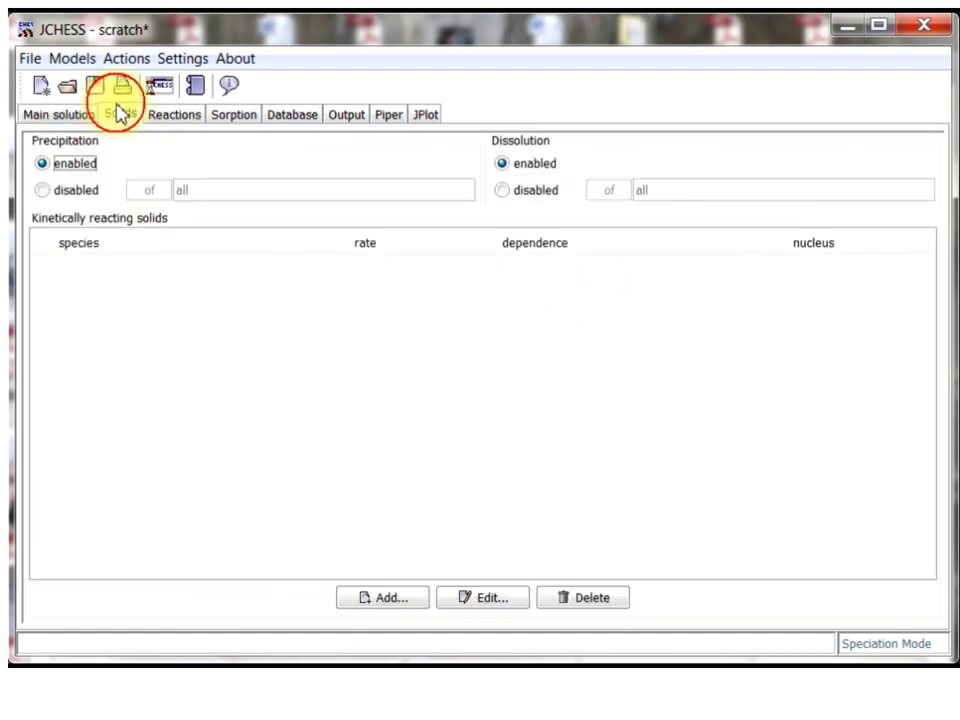